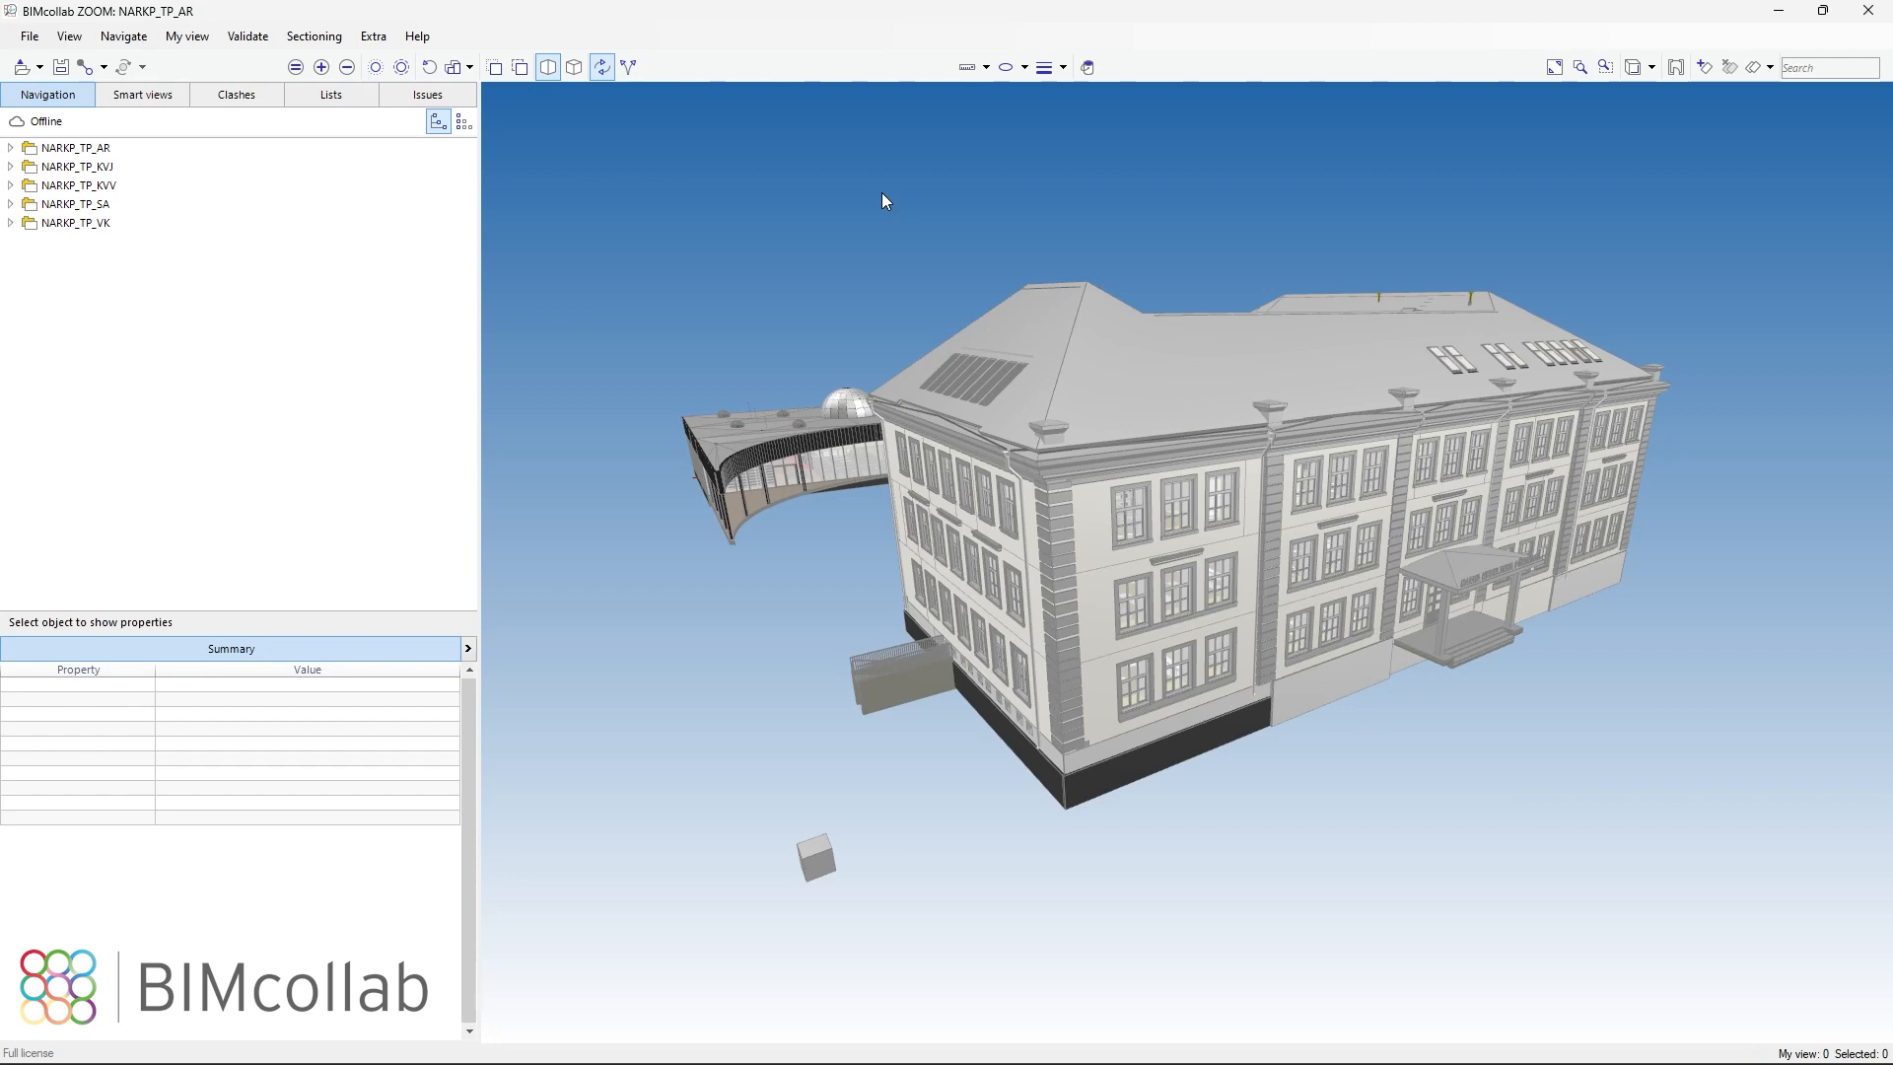
Cut the building open with a vertical section plane parallel to the long entrance facade, exposing the rooms and attic
{"action": "left_click_drag", "start_coordinate": [1102, 214], "coordinate": [1174, 524]}
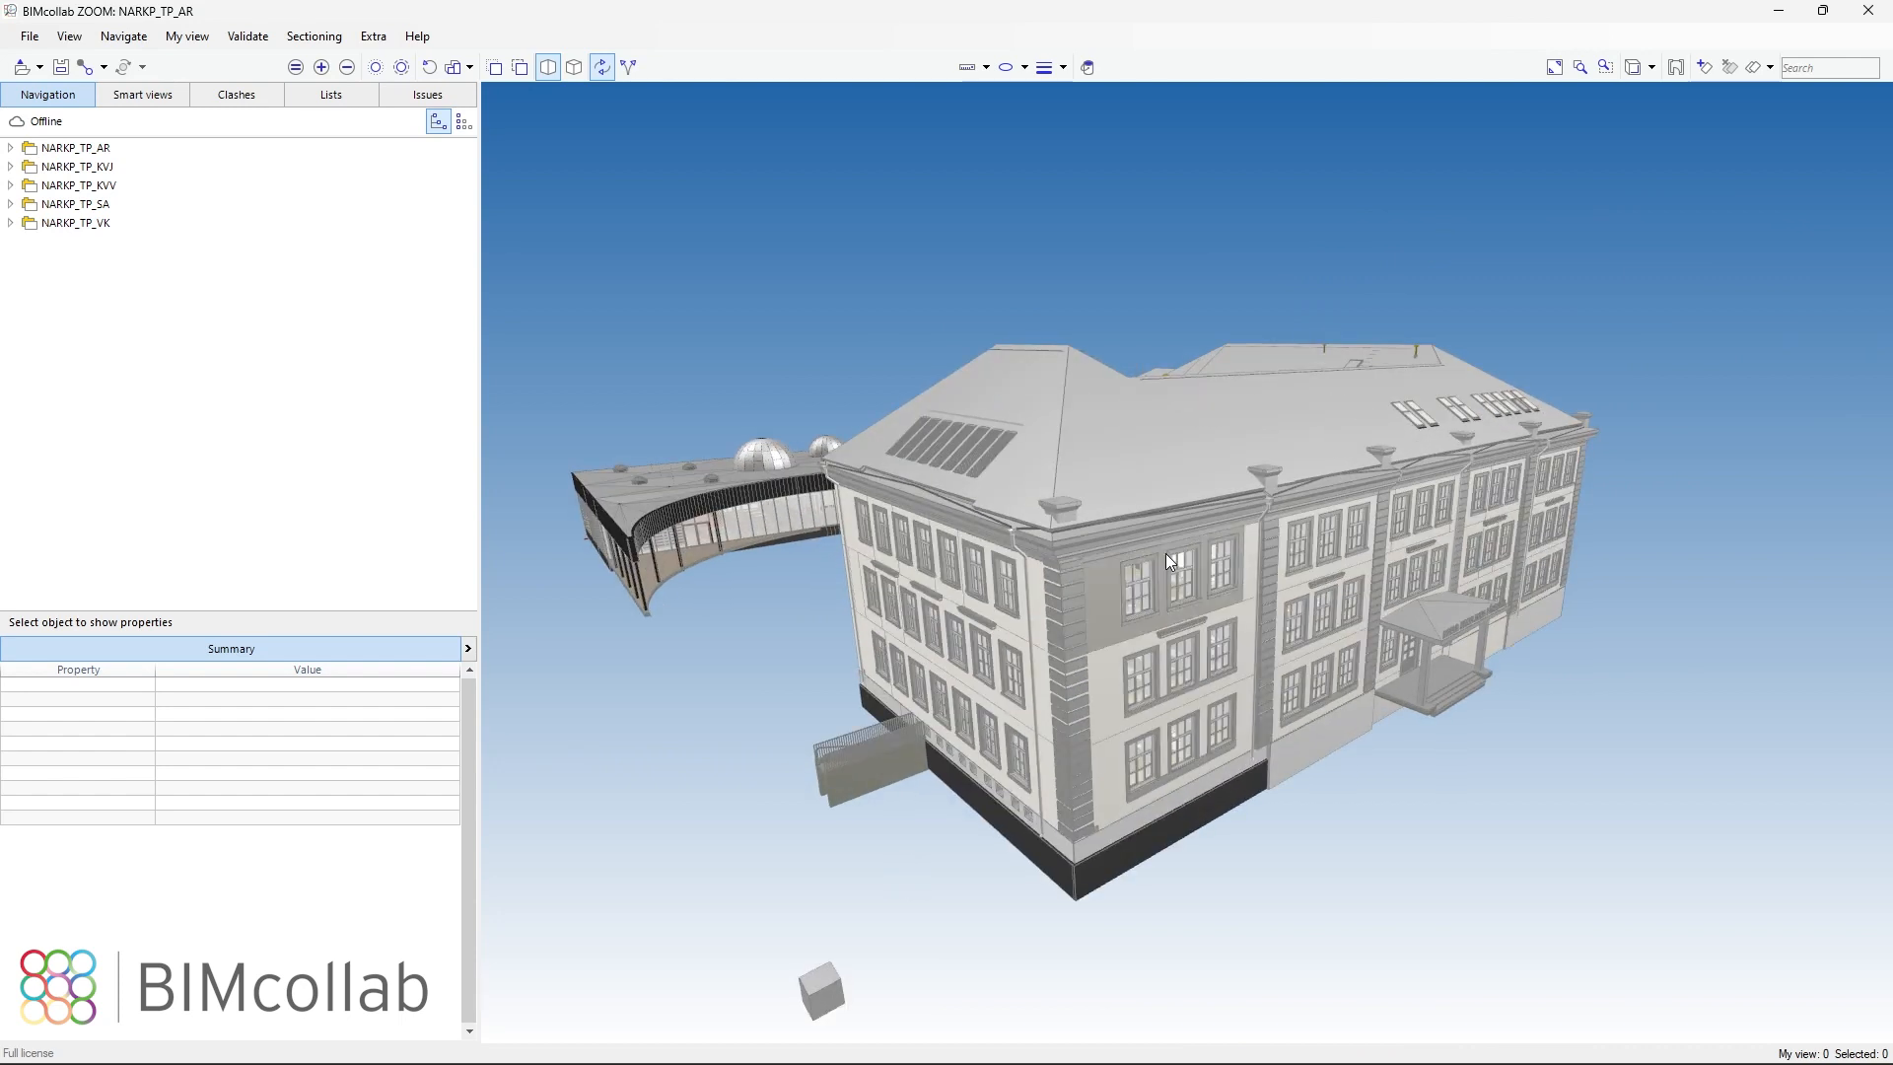
{"action": "mouse_move", "coordinate": [1167, 555]}
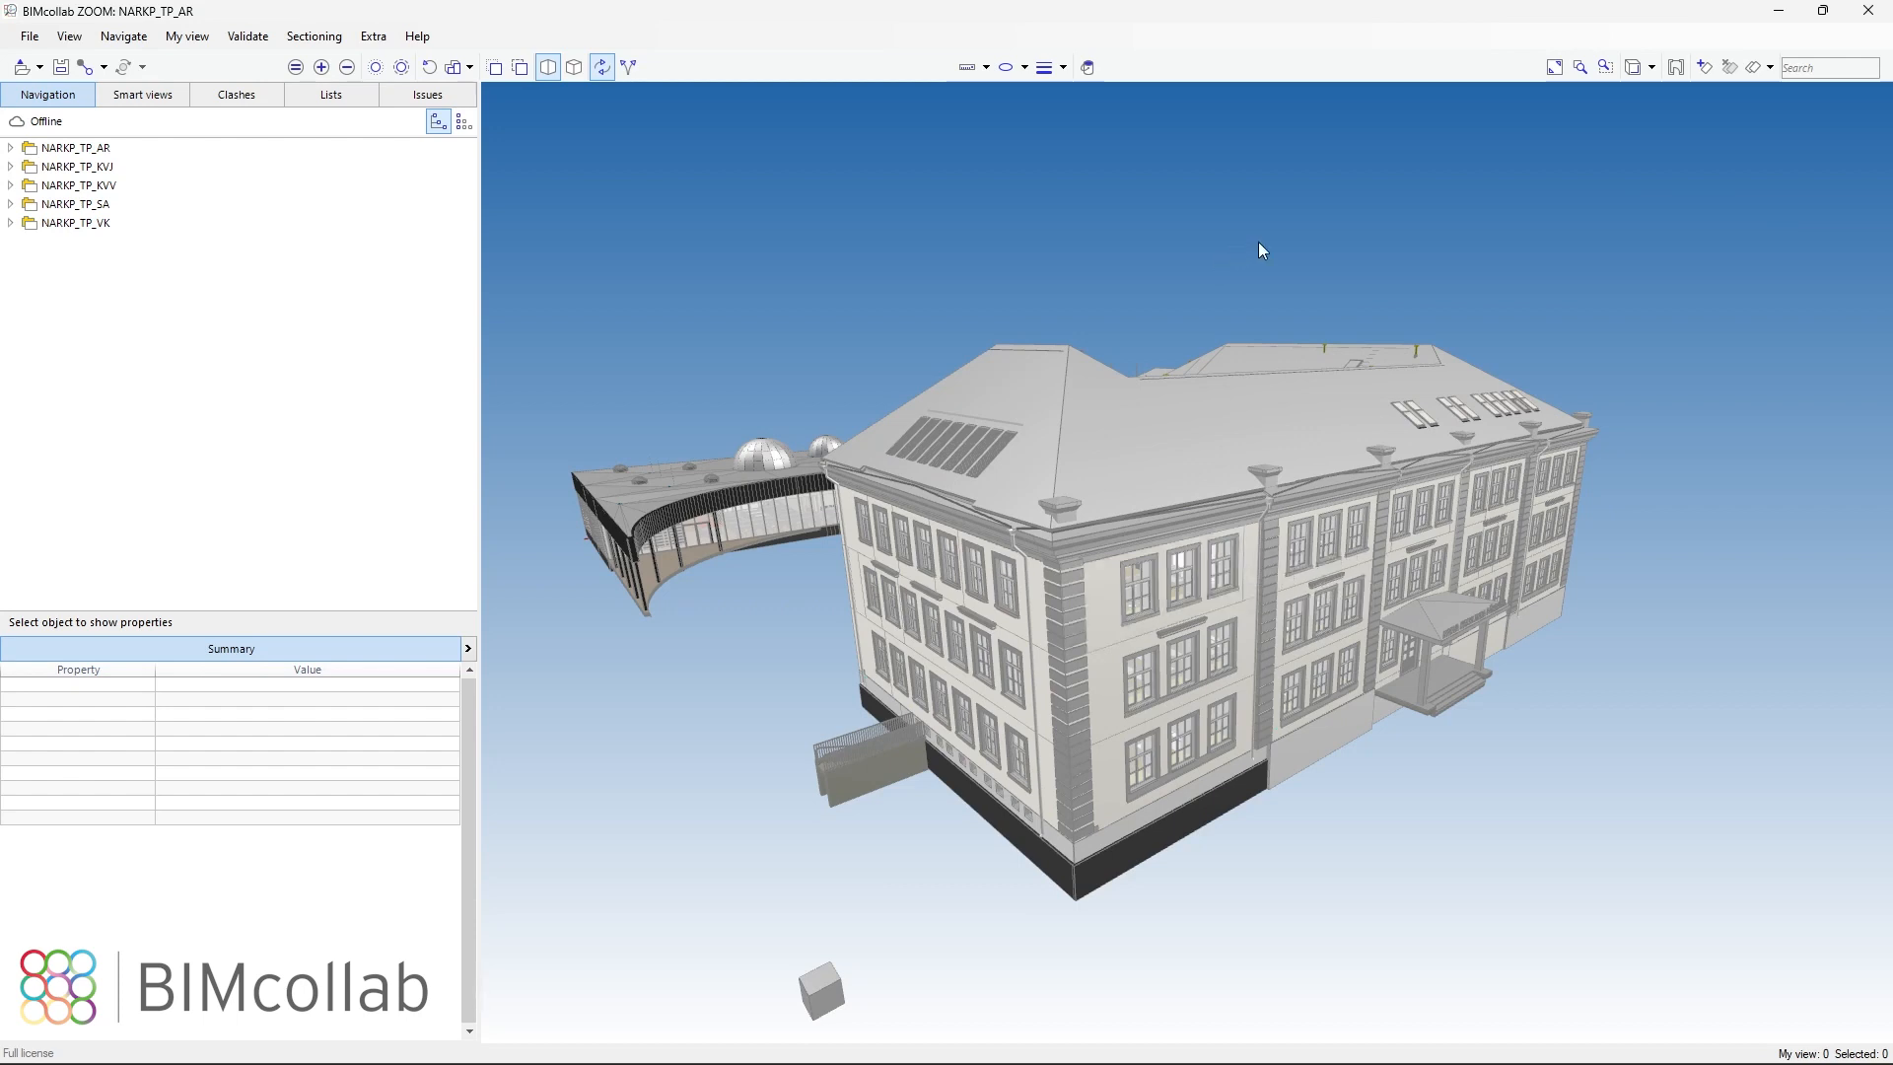
{"action": "left_click_drag", "start_coordinate": [1307, 197], "coordinate": [1223, 181]}
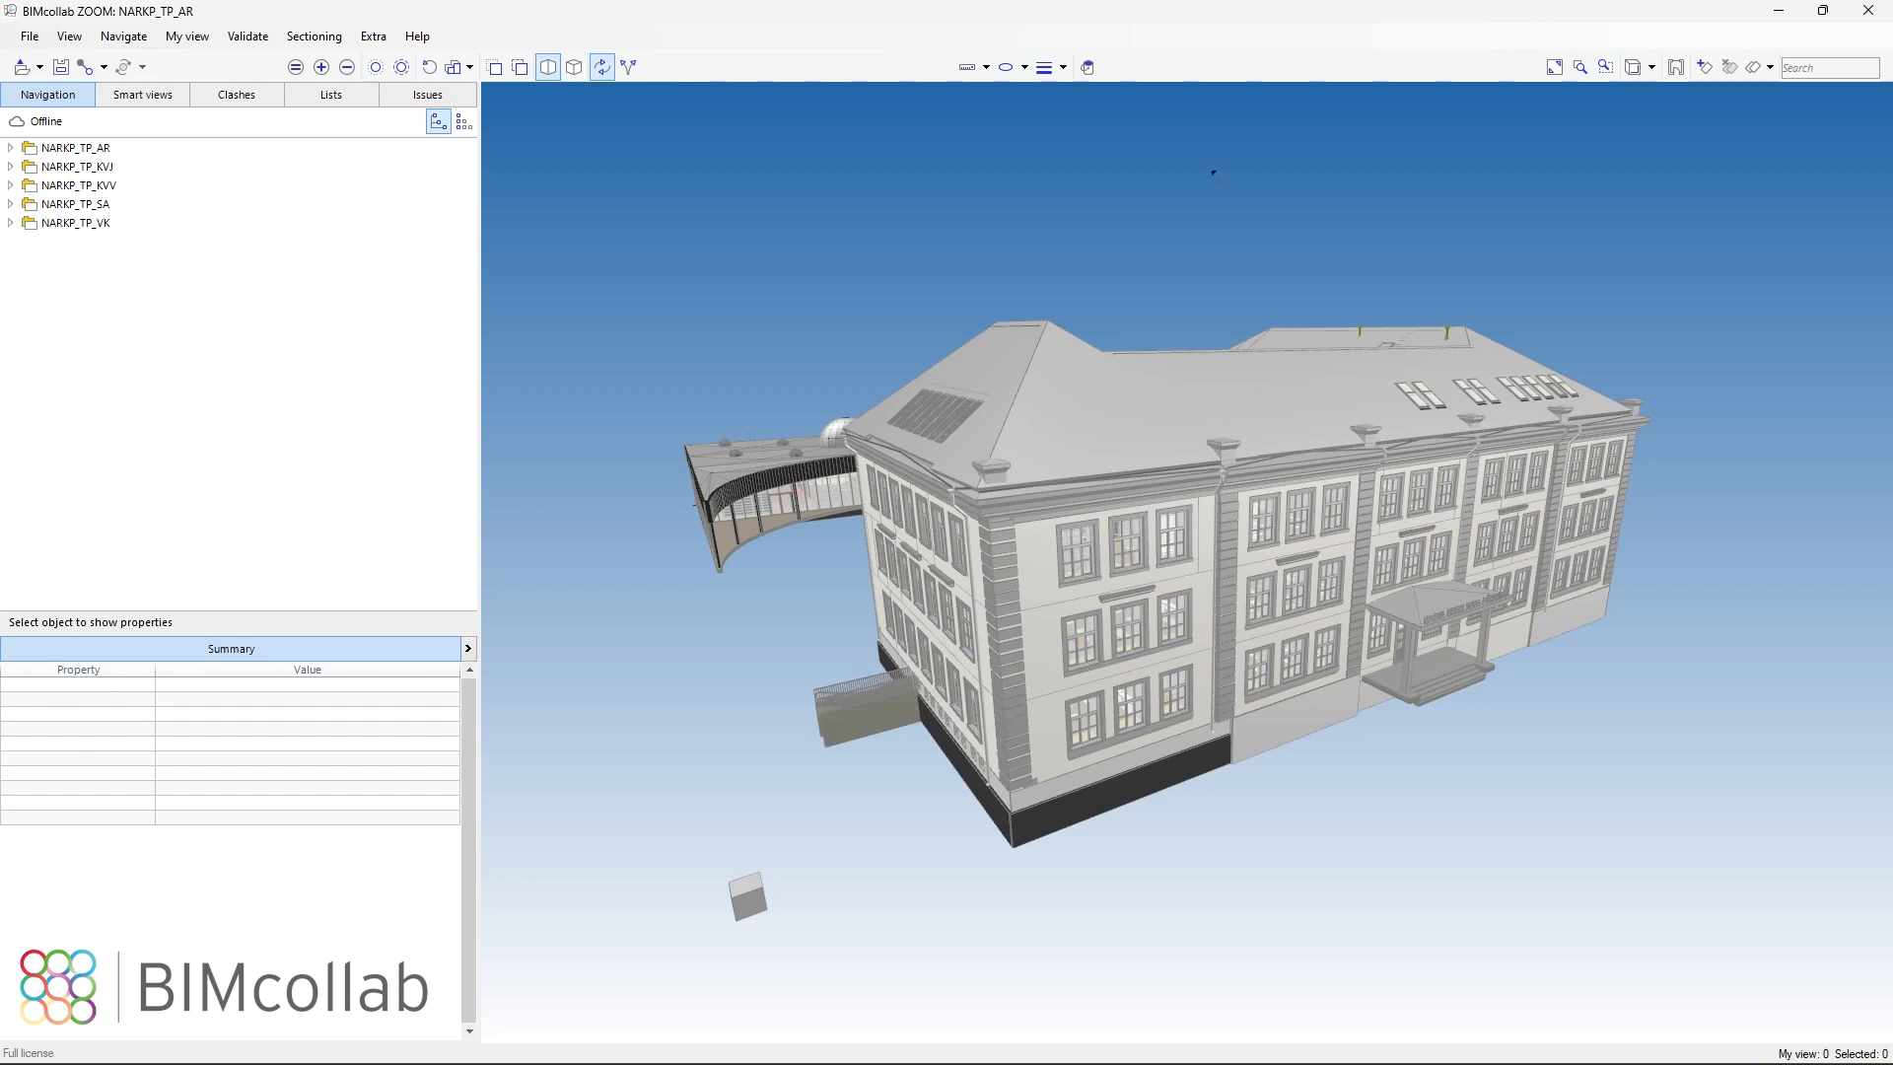
{"action": "key", "text": "ctrl"}
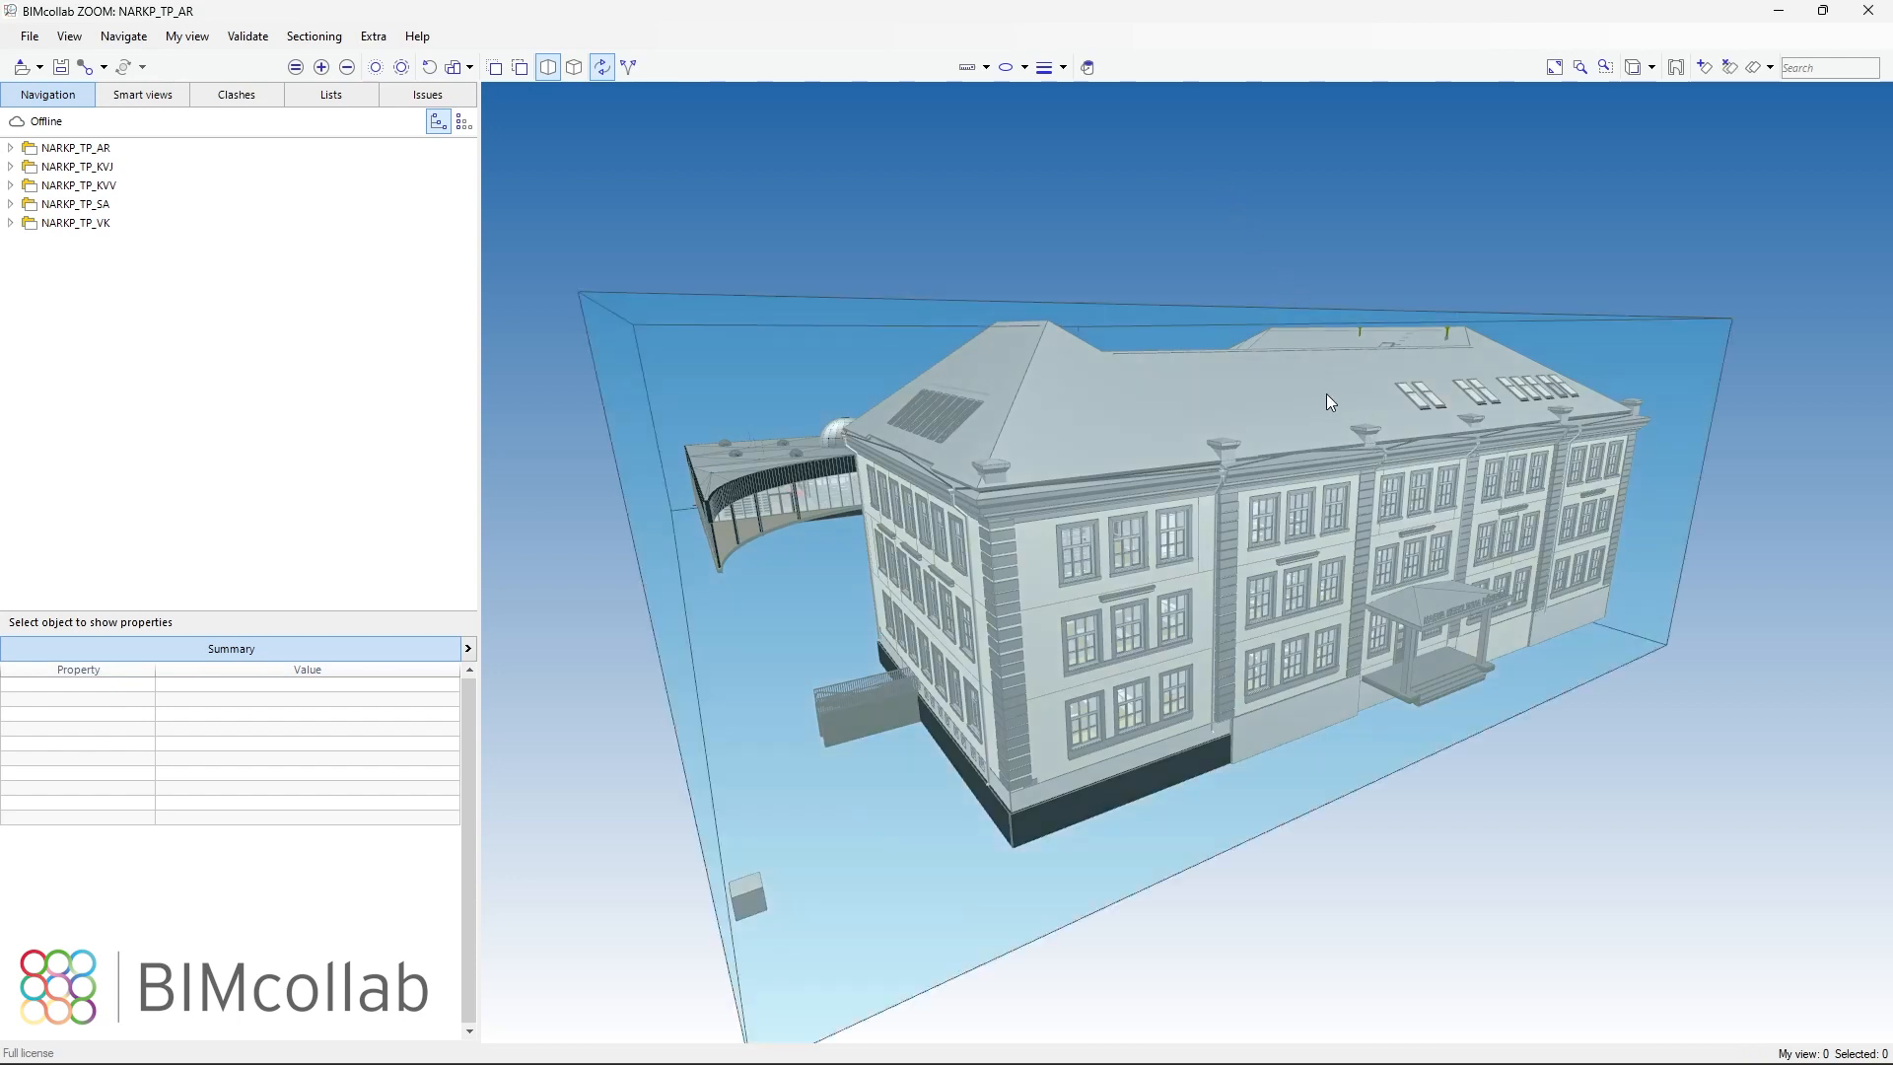
{"action": "left_click_drag", "start_coordinate": [1352, 389], "coordinate": [1163, 326]}
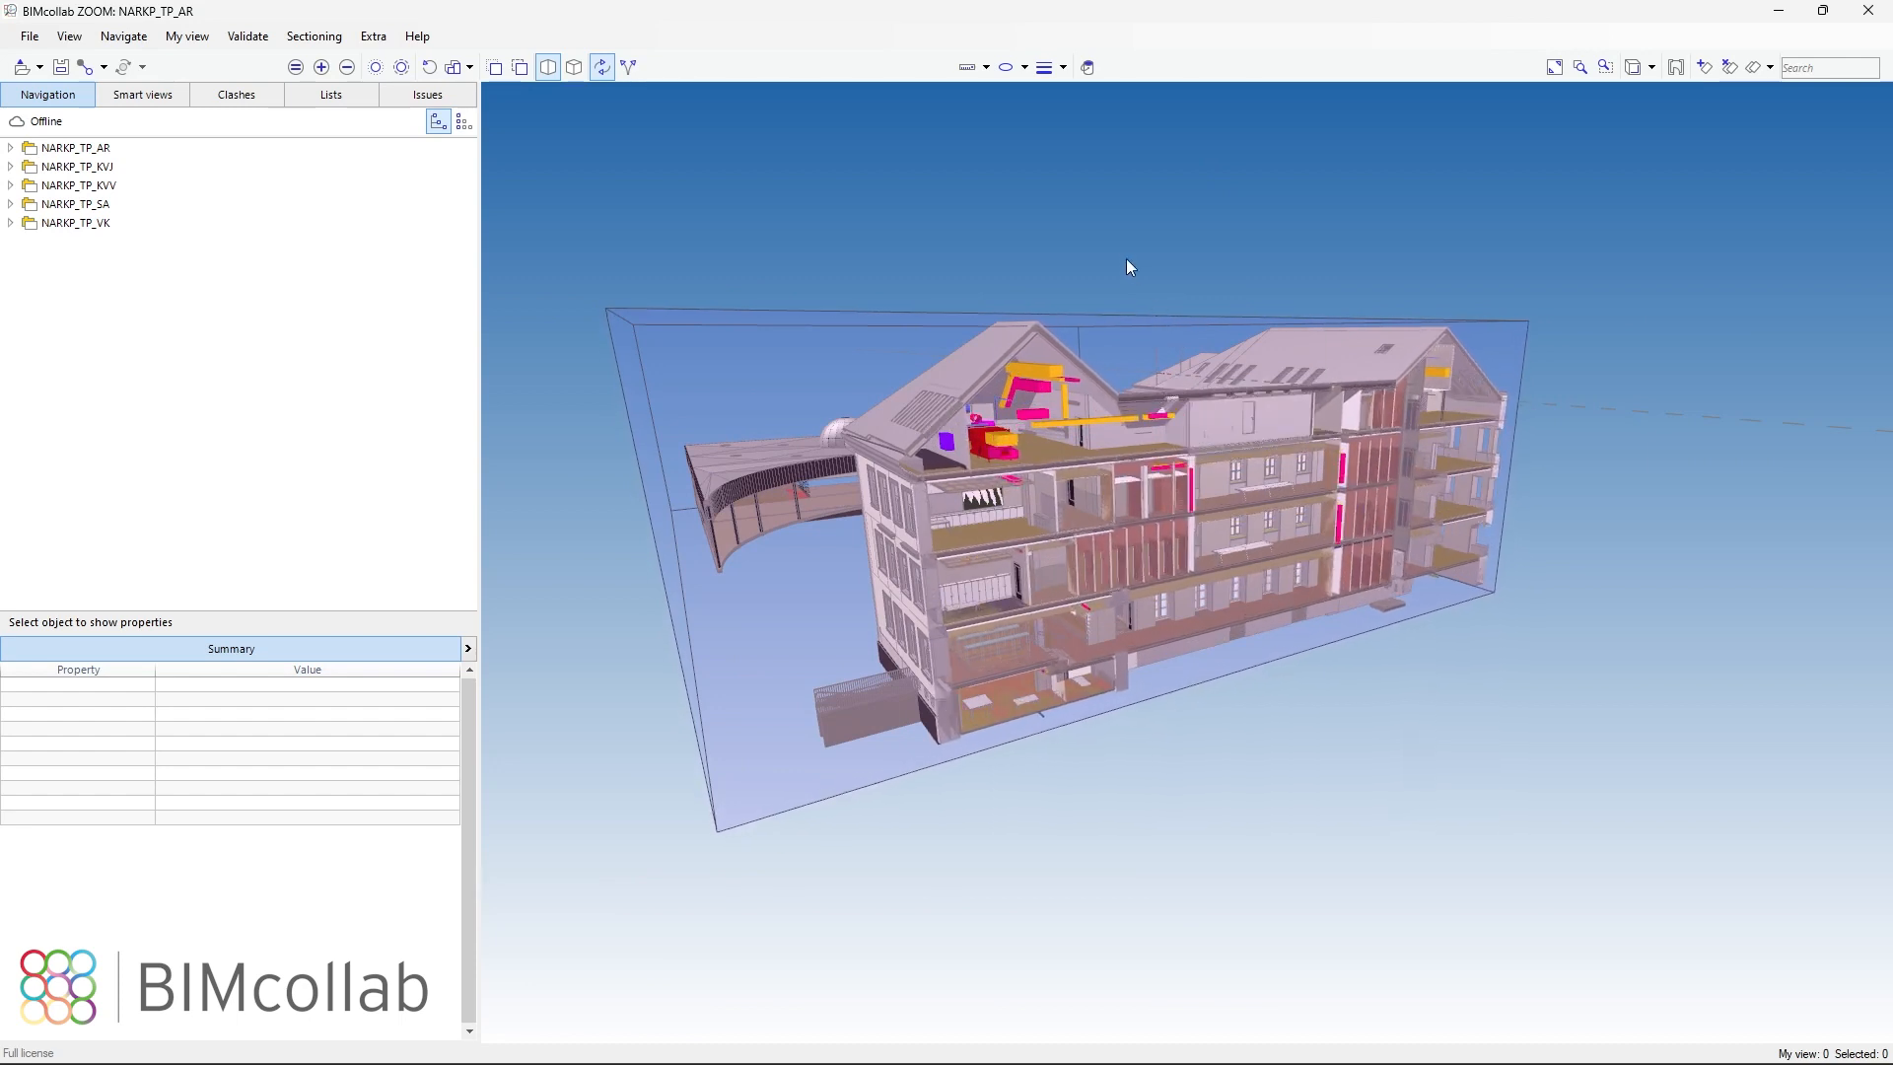
{"action": "left_click", "coordinate": [1088, 243]}
Examine the ventilation ducts in the sectioned attic under the gable roof
{"action": "scroll", "coordinate": [1051, 405], "scroll_direction": "up", "scroll_amount": 5}
{"action": "scroll", "coordinate": [1053, 375], "scroll_direction": "down", "scroll_amount": 2}
{"action": "middle_click_drag", "start_coordinate": [1053, 375], "coordinate": [1079, 308]}
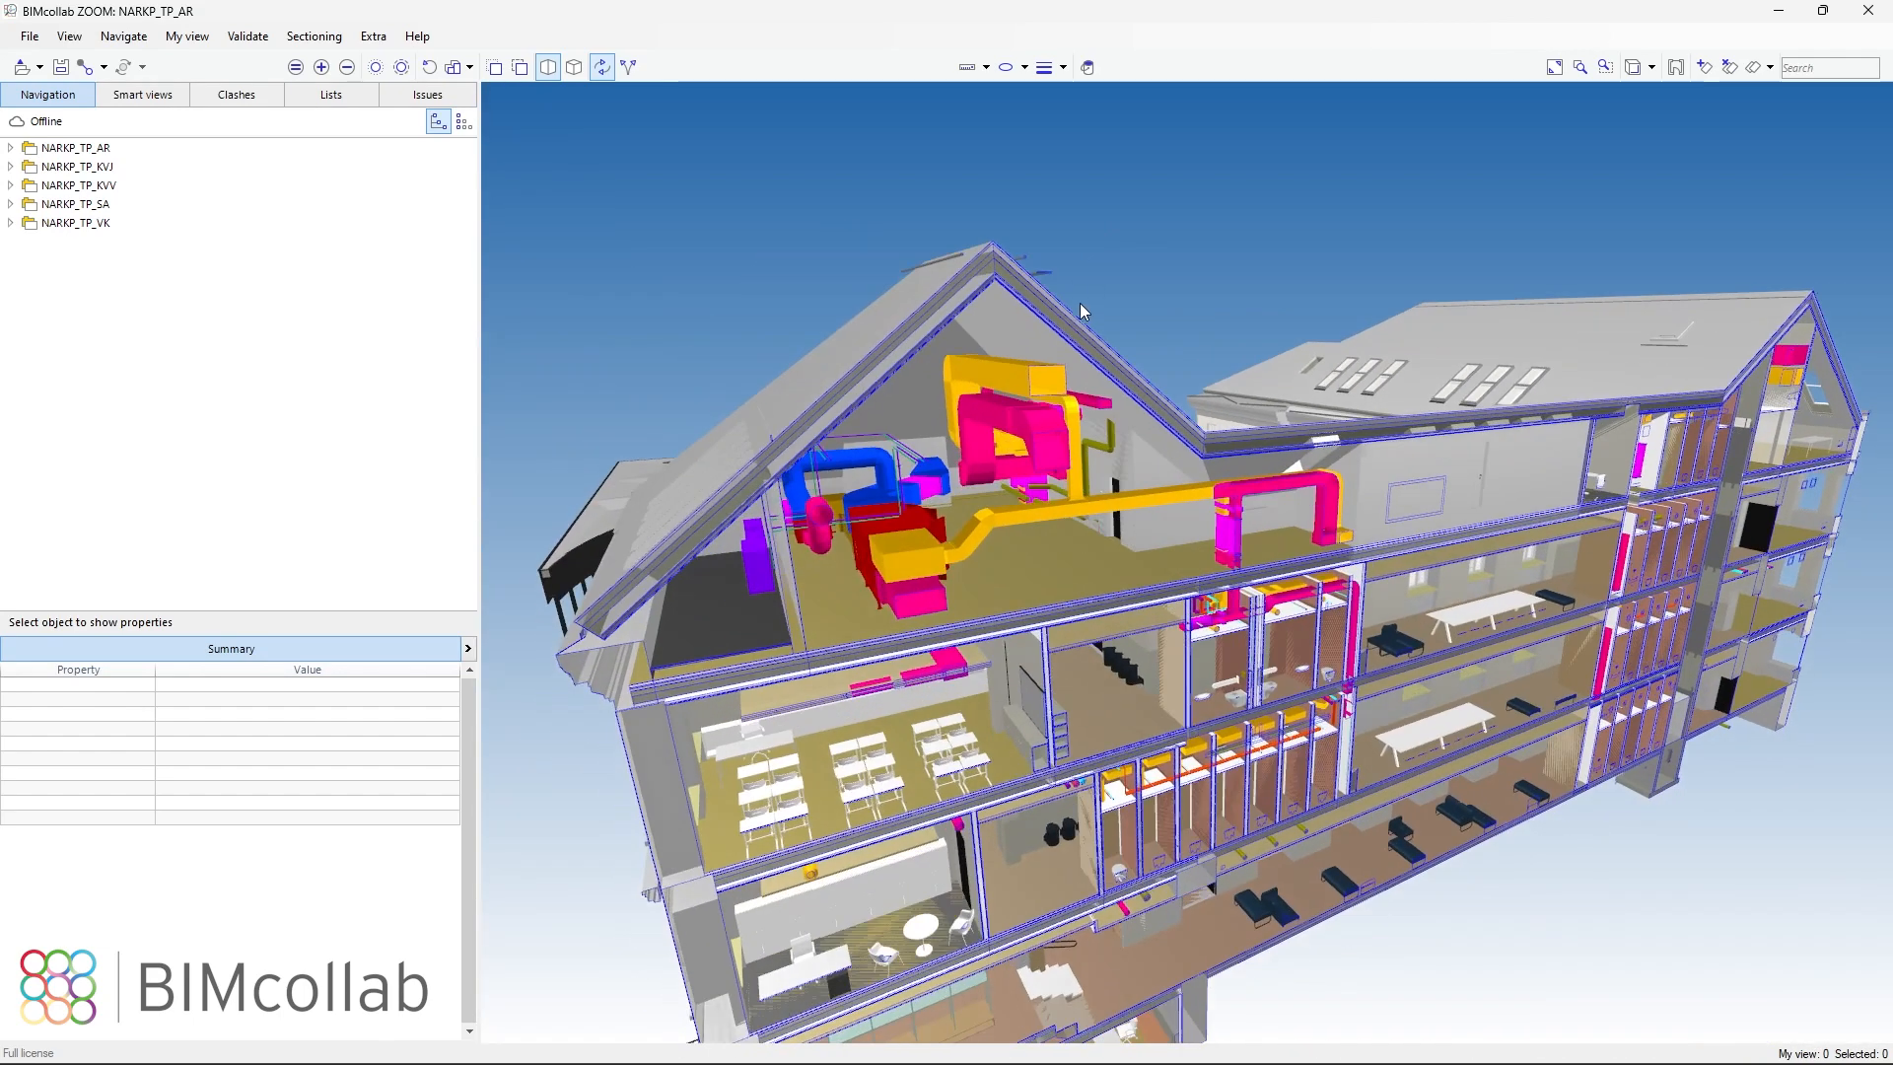
{"action": "scroll", "coordinate": [1009, 368], "scroll_direction": "up", "scroll_amount": 5}
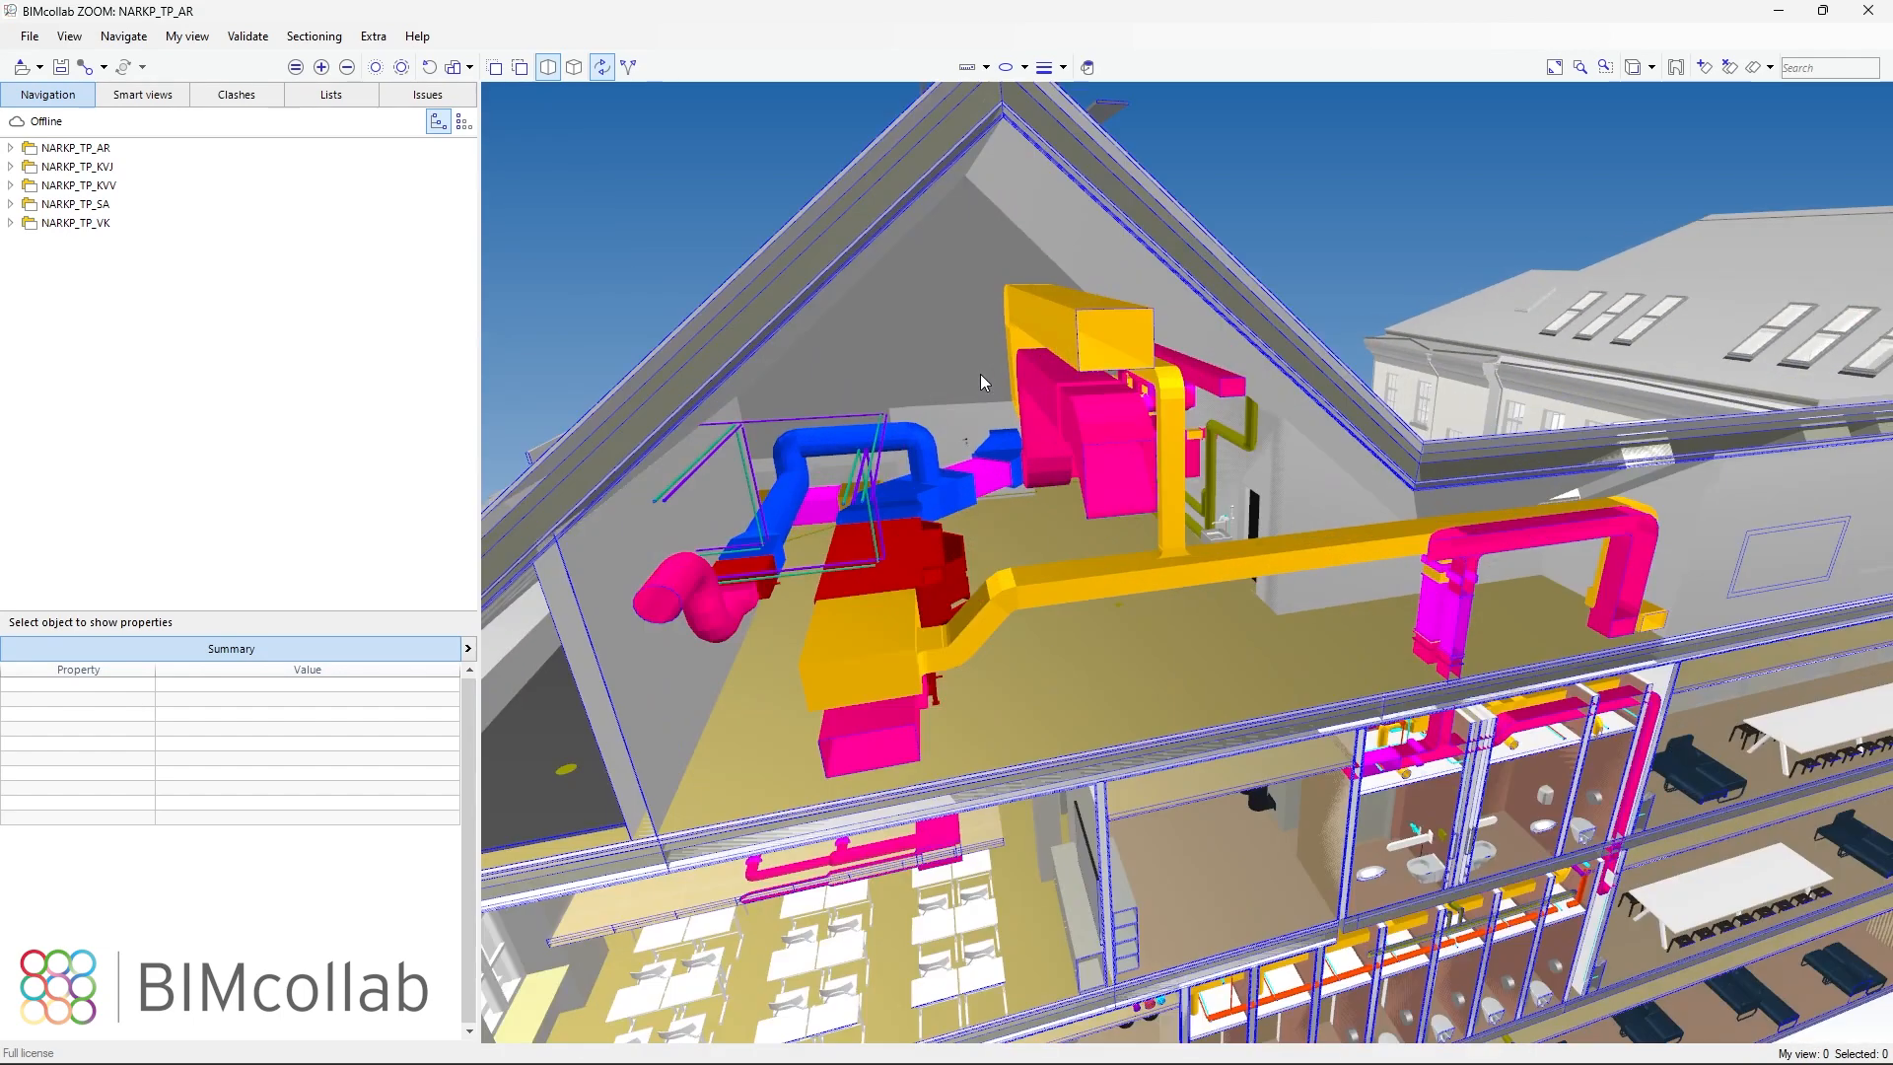
{"action": "scroll", "coordinate": [991, 367], "scroll_direction": "down", "scroll_amount": 4}
{"action": "scroll", "coordinate": [1025, 345], "scroll_direction": "up", "scroll_amount": 2}
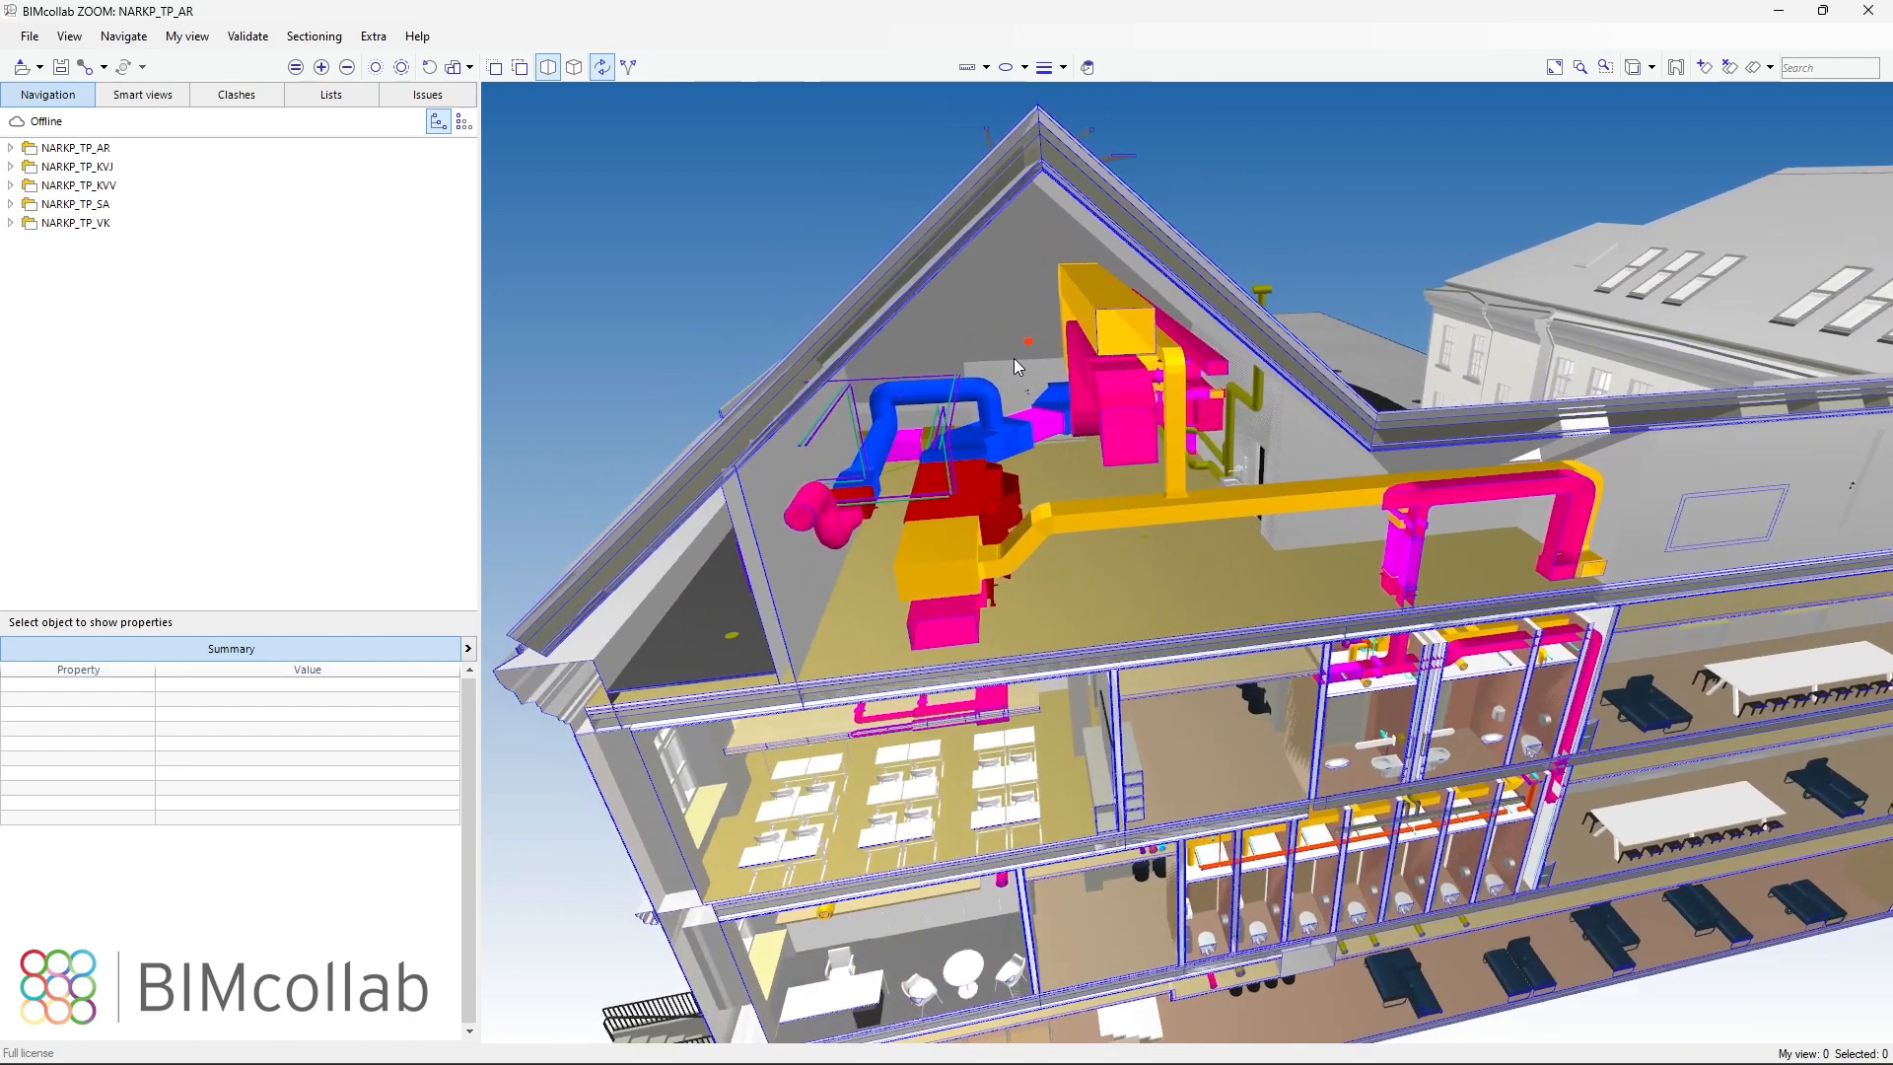
{"action": "scroll", "coordinate": [1018, 375], "scroll_direction": "up", "scroll_amount": 4}
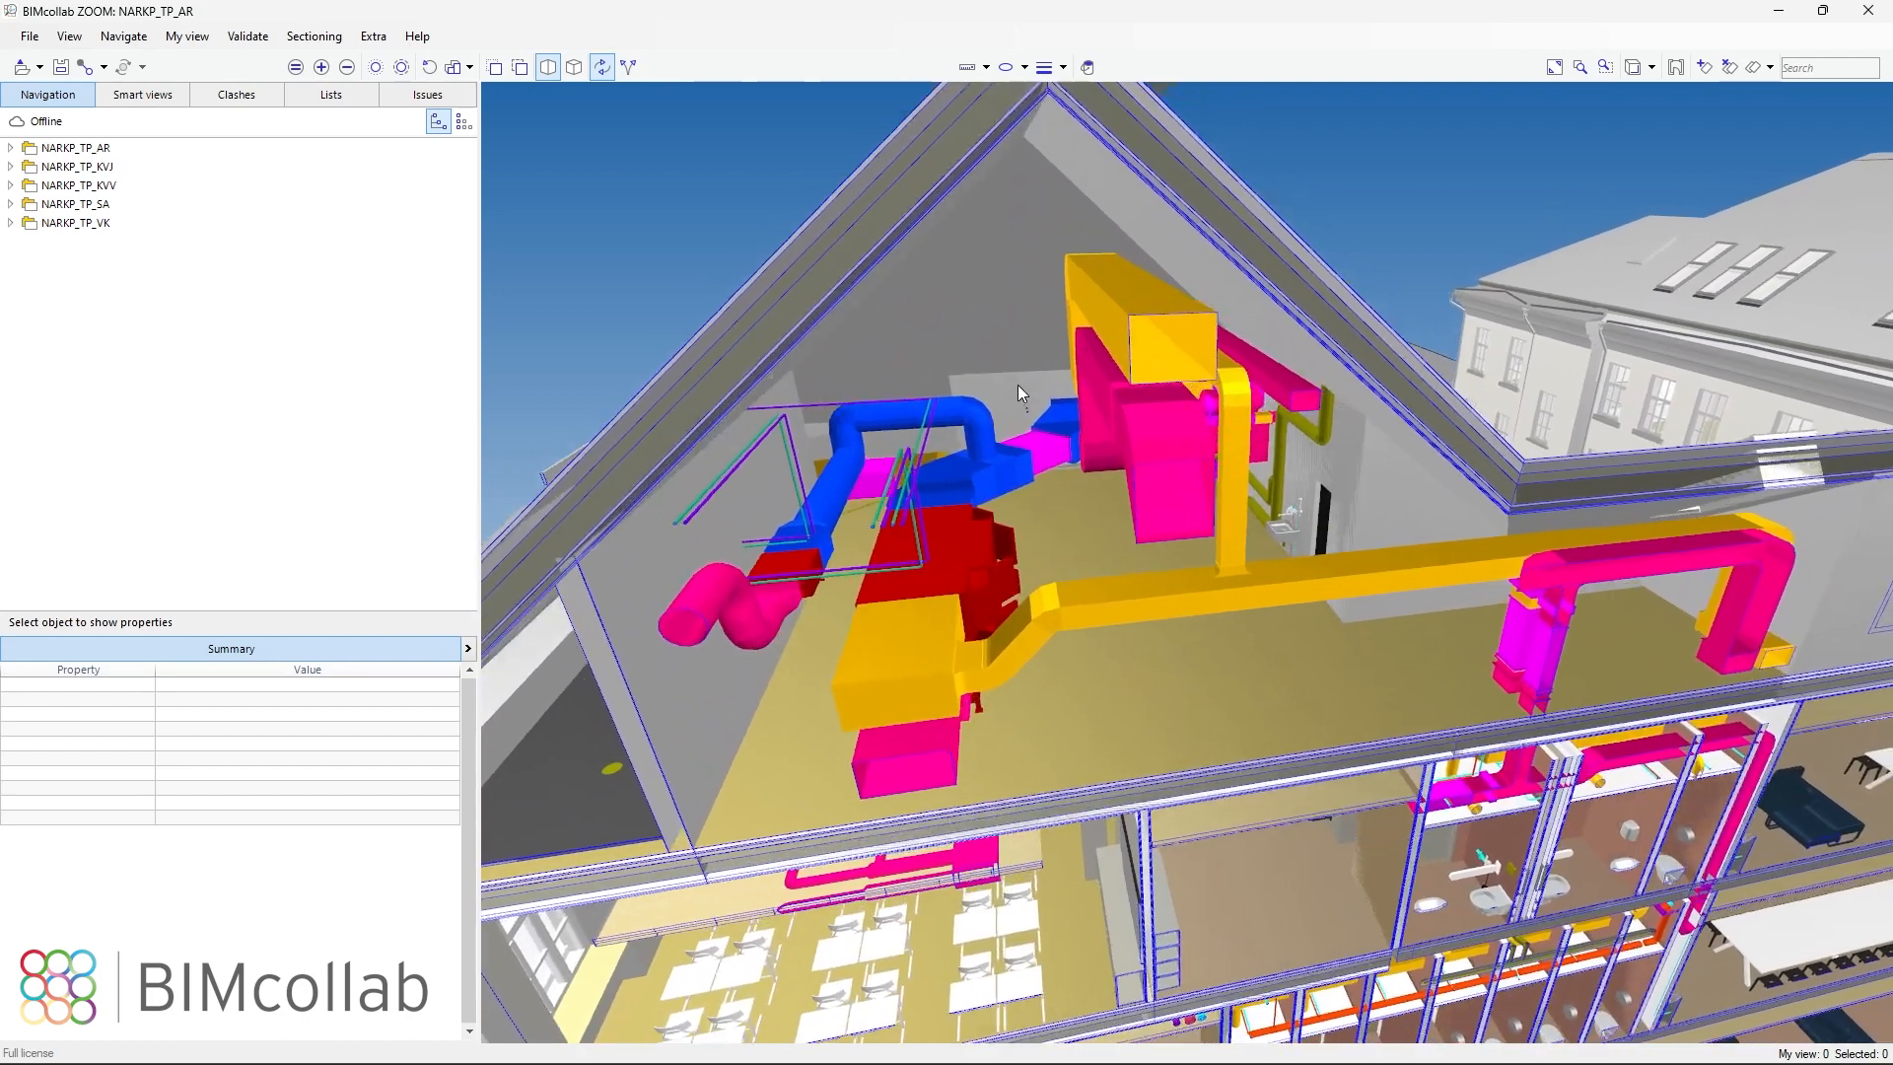
{"action": "scroll", "coordinate": [998, 502], "scroll_direction": "up", "scroll_amount": 3}
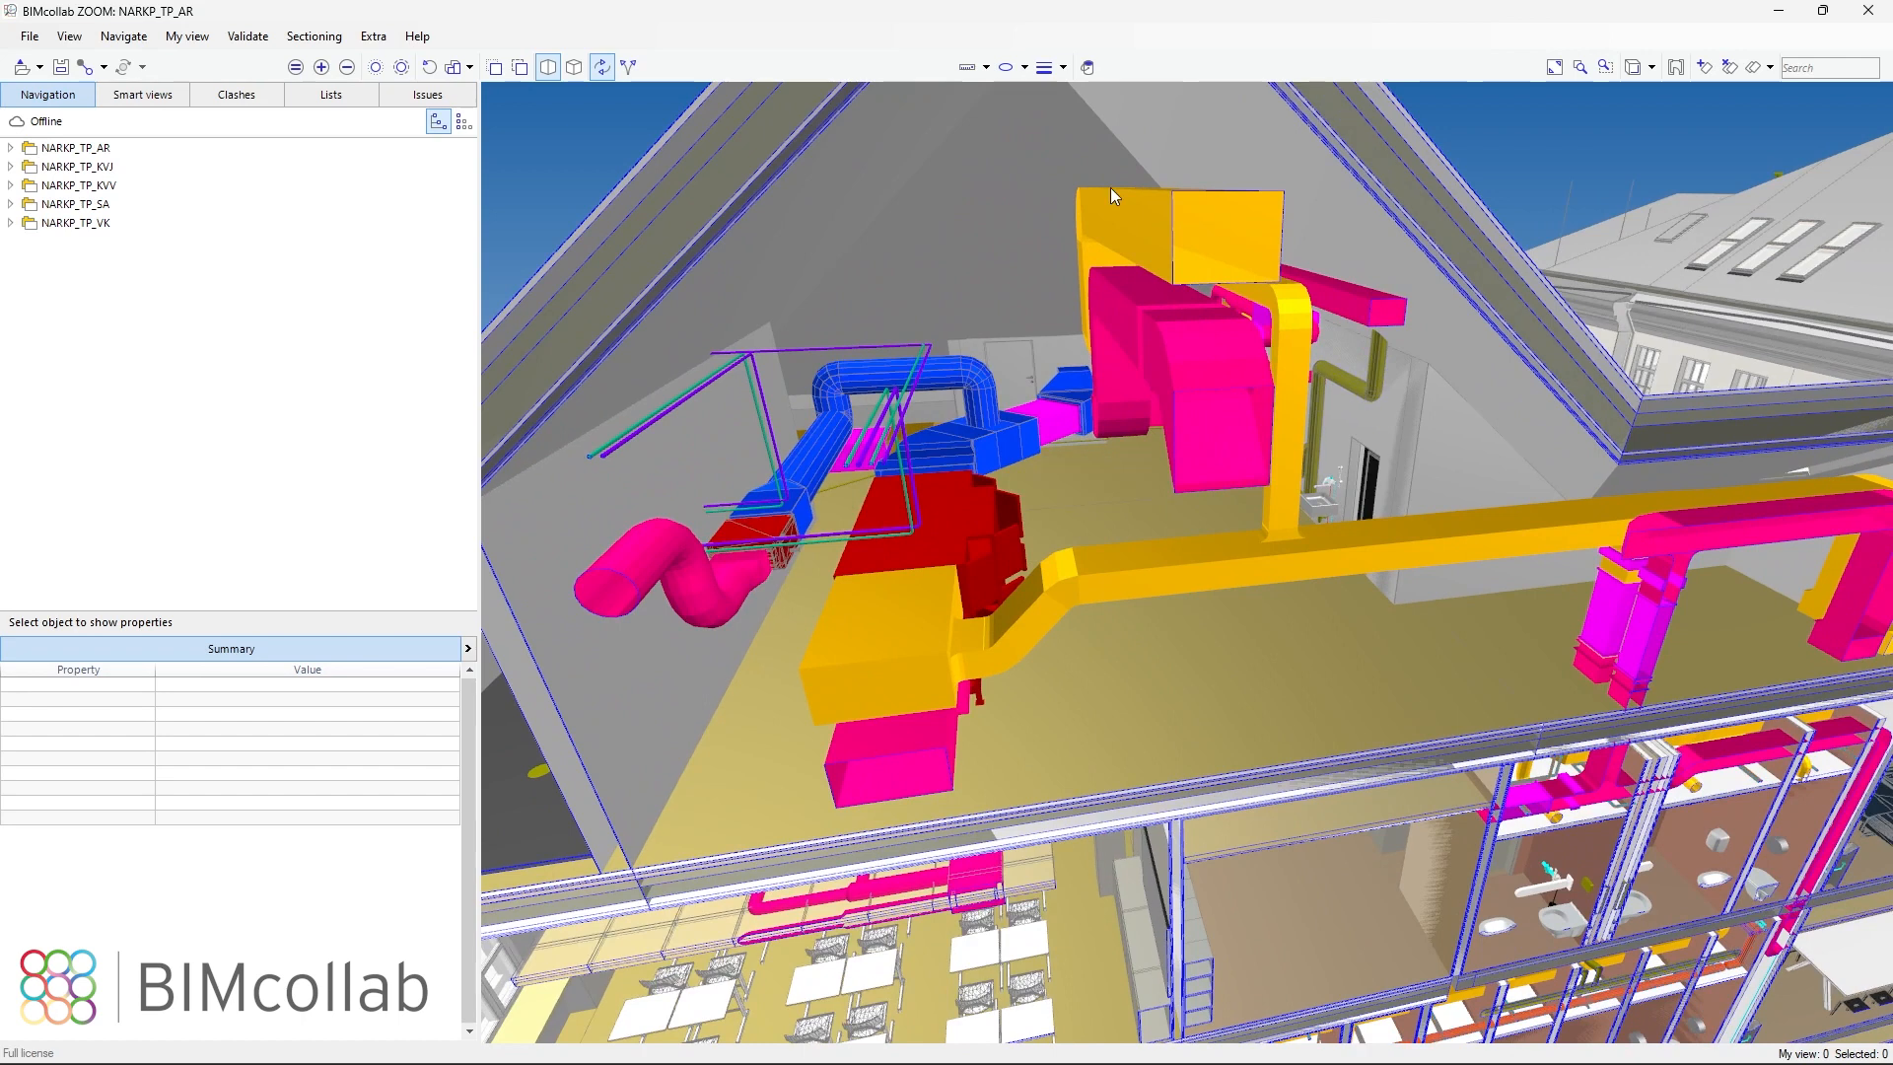
Start the dimension tool and inspect the snap points at the corners of the large yellow duct's end face
{"action": "left_click", "coordinate": [969, 69]}
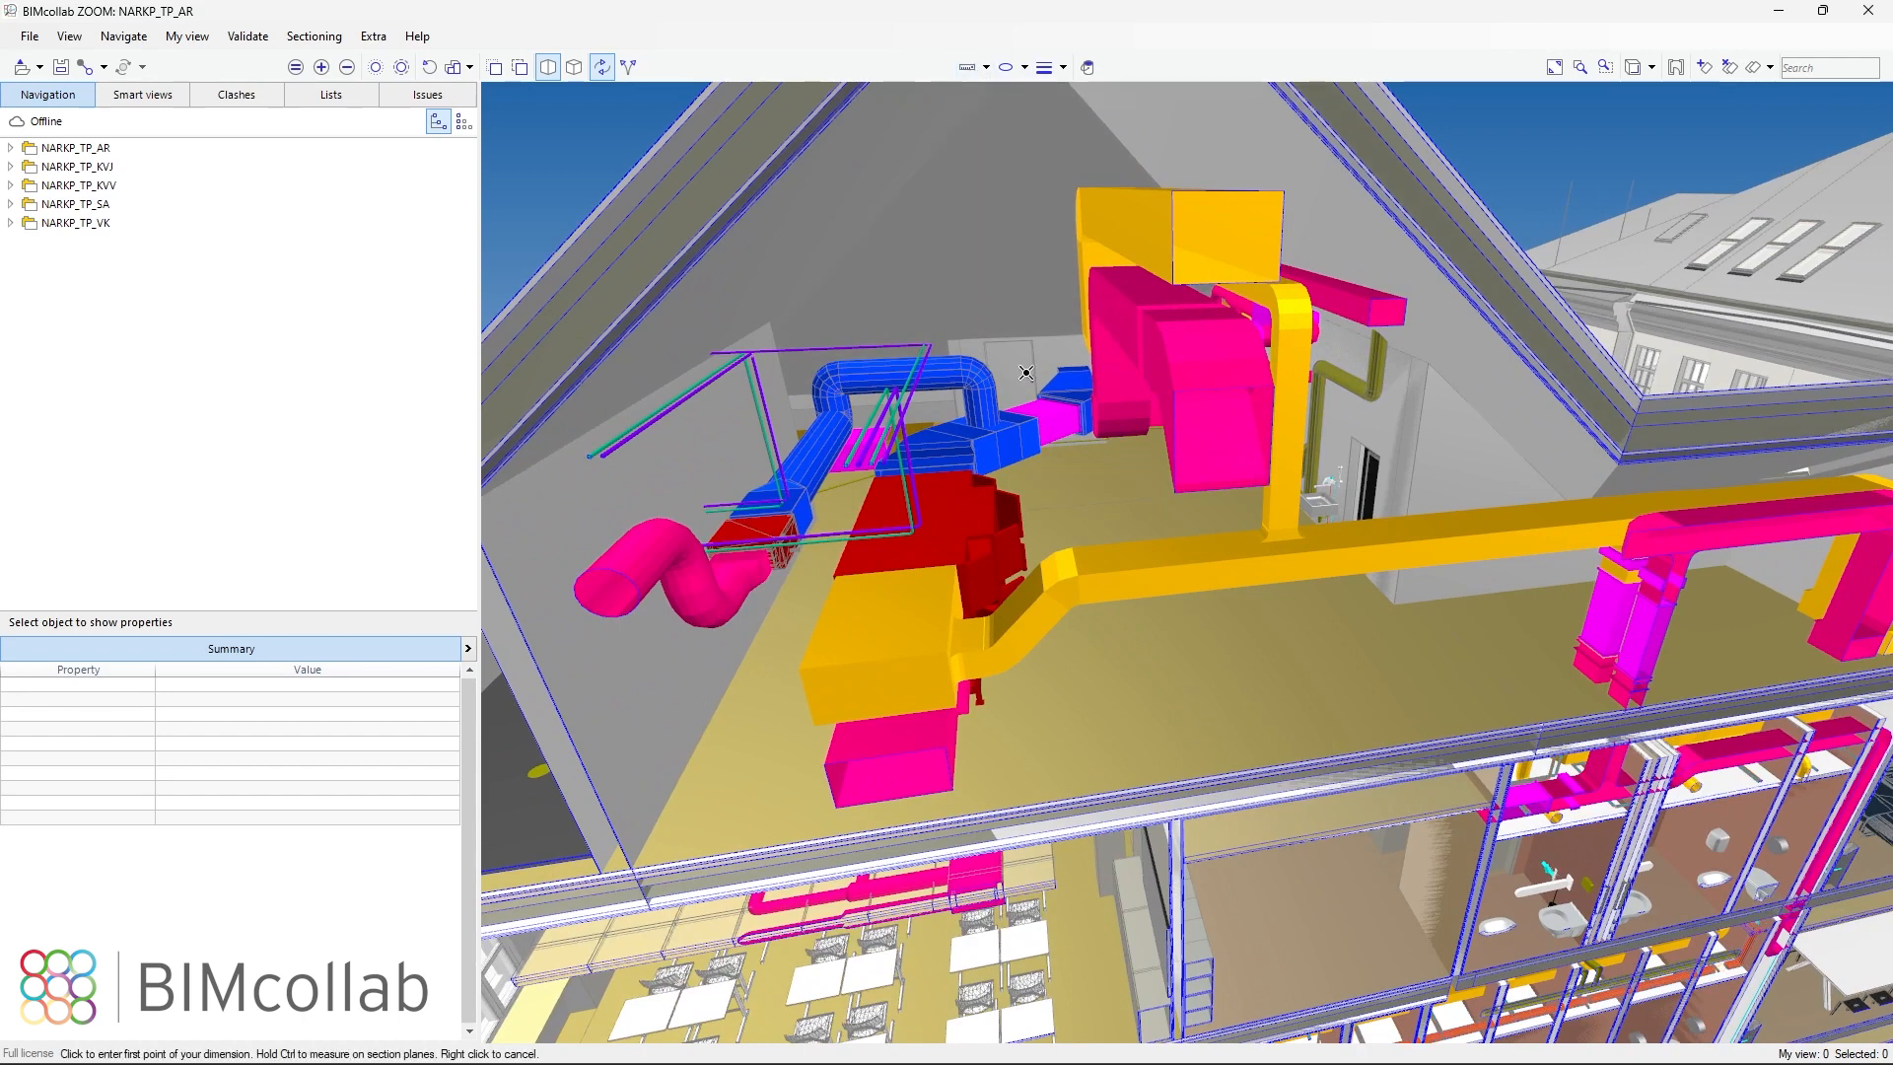
{"action": "scroll", "coordinate": [1019, 480], "scroll_direction": "up", "scroll_amount": 5}
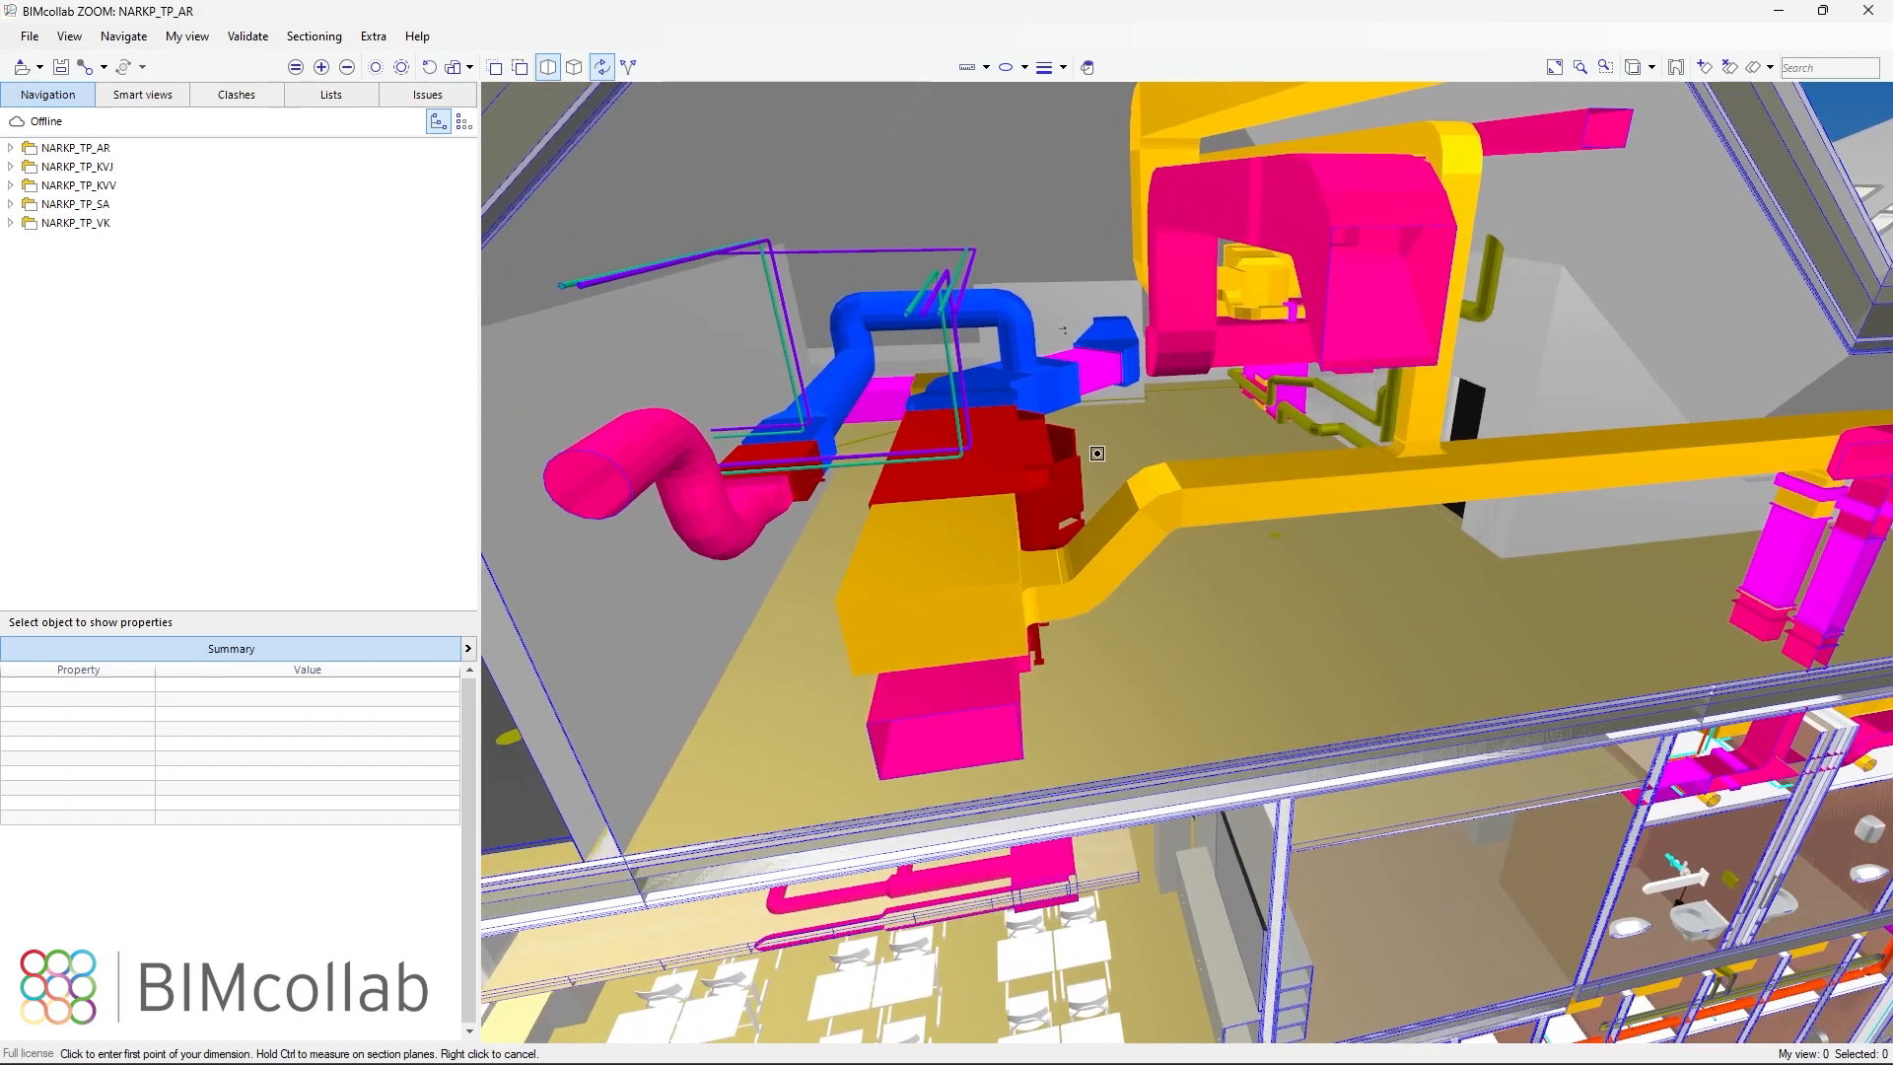
{"action": "left_click_drag", "start_coordinate": [1098, 453], "coordinate": [1061, 444]}
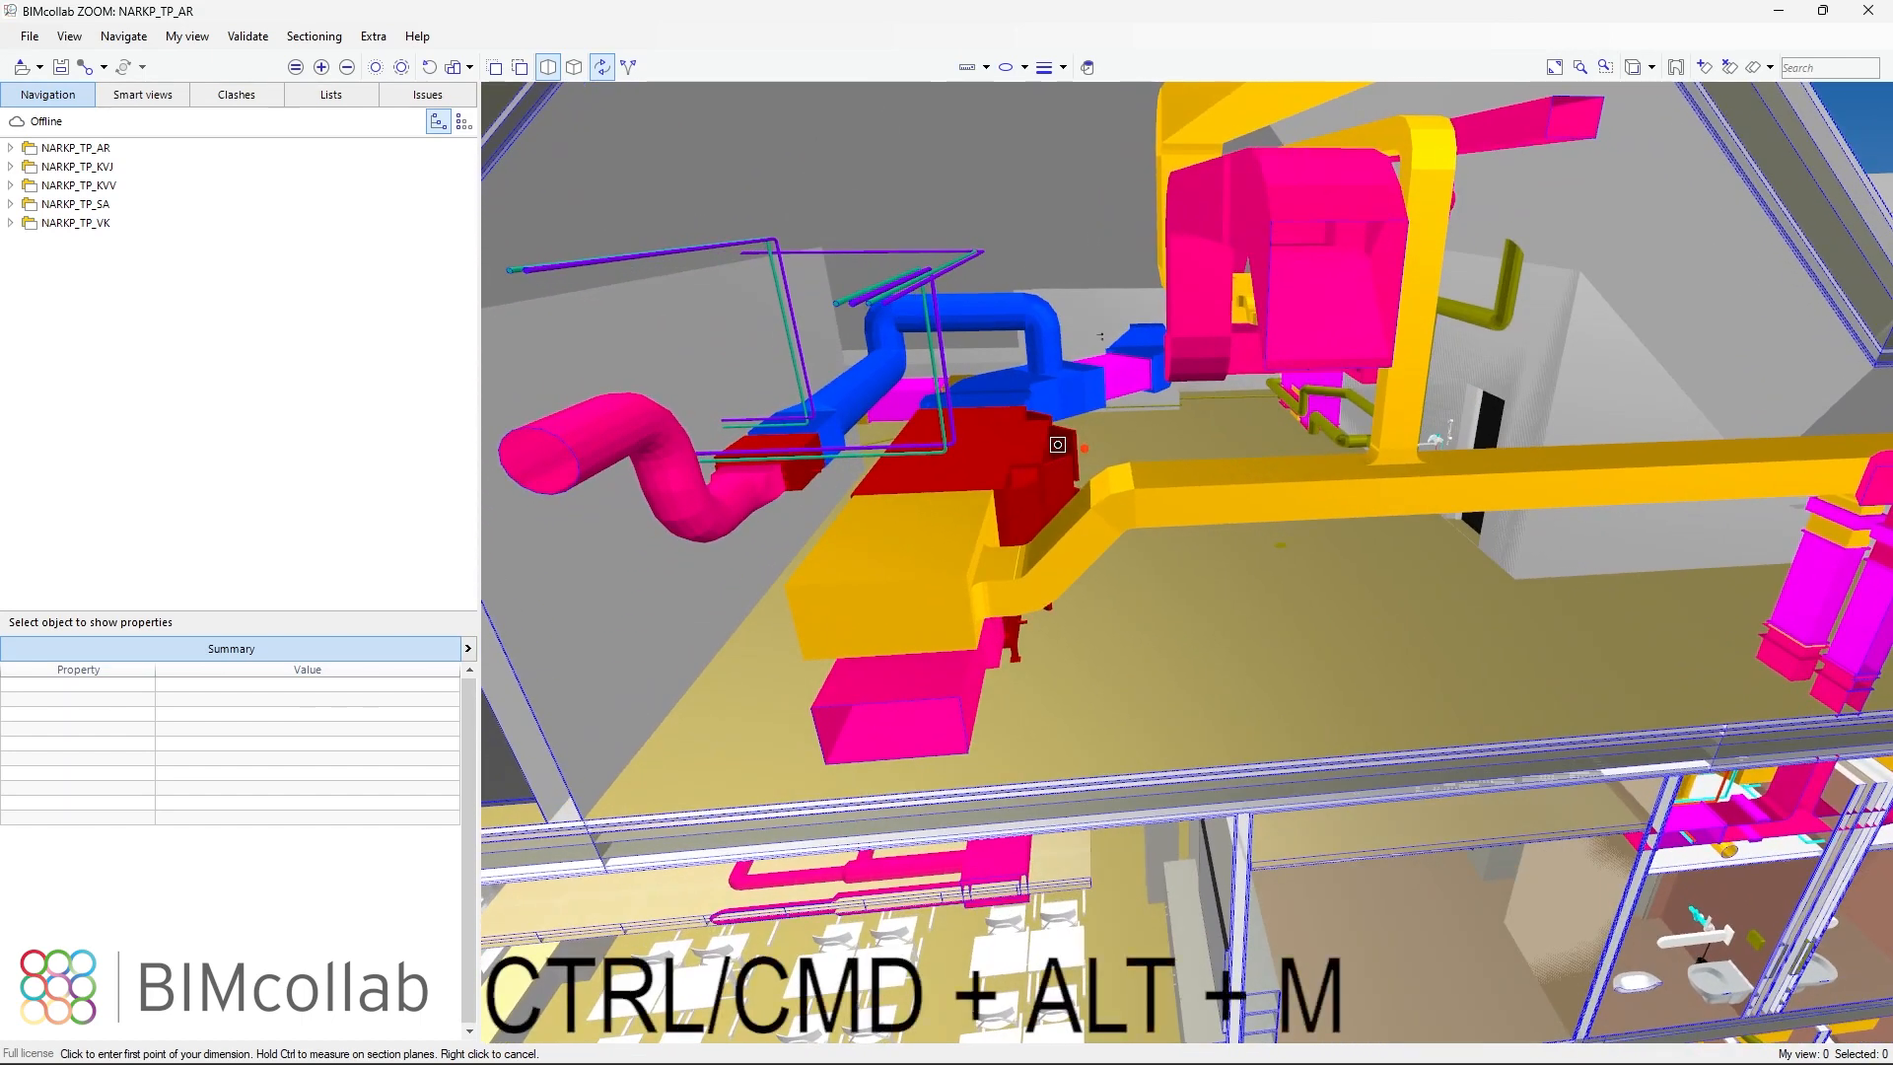
{"action": "scroll", "coordinate": [1082, 434], "scroll_direction": "up", "scroll_amount": 3}
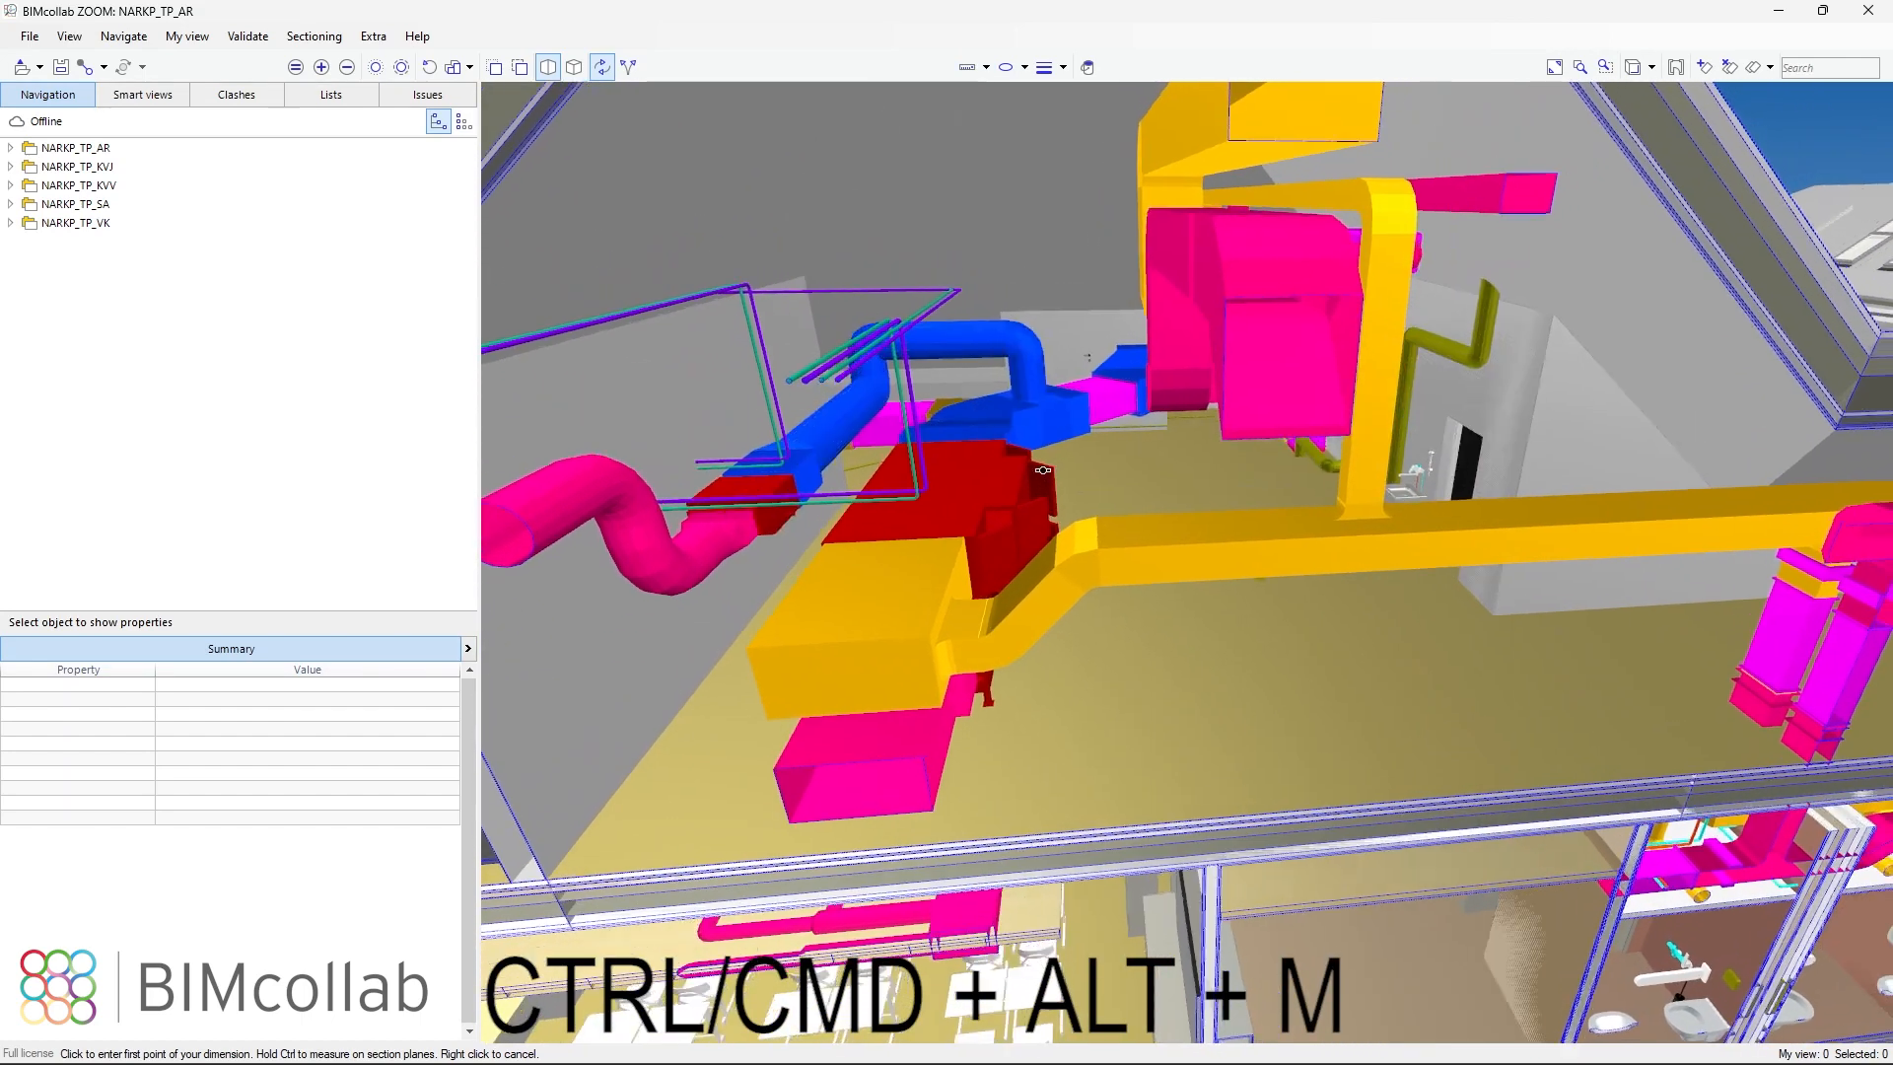
{"action": "left_click_drag", "start_coordinate": [1046, 460], "coordinate": [1041, 457]}
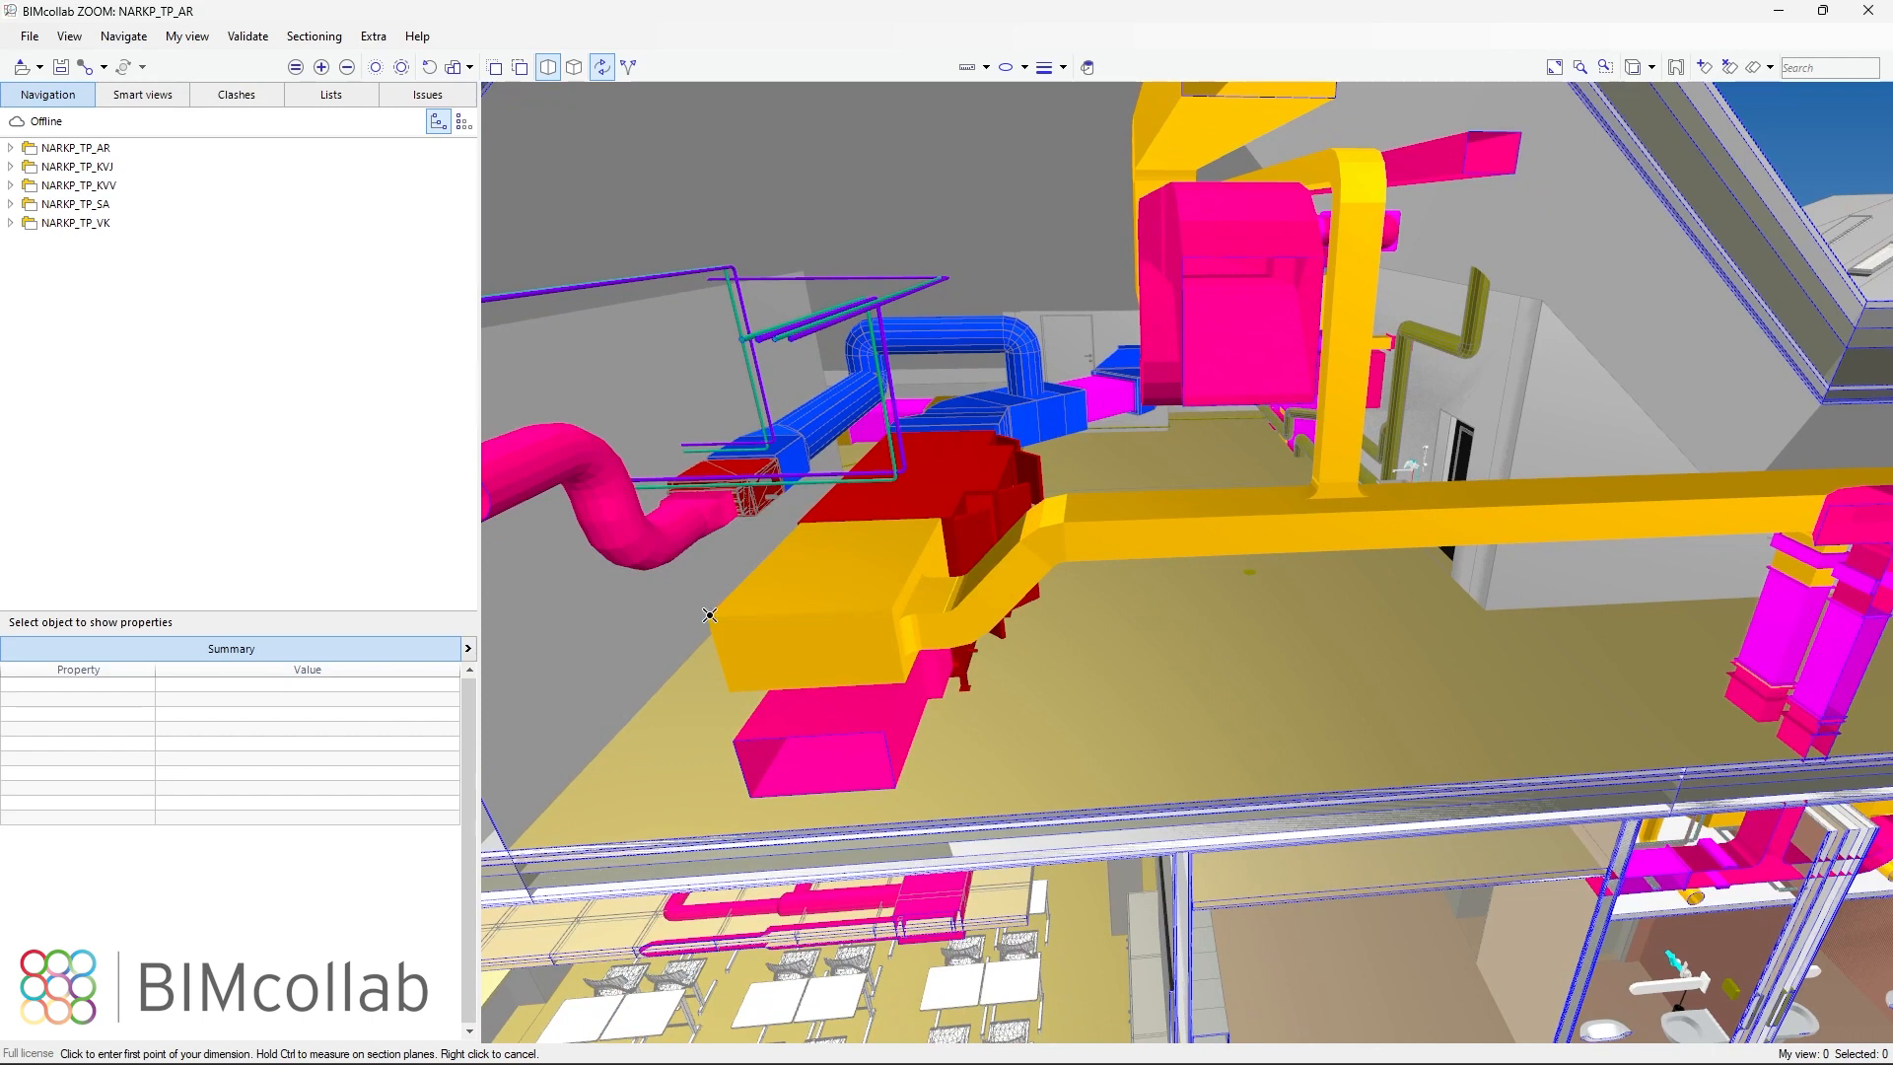
{"action": "scroll", "coordinate": [709, 615], "scroll_direction": "up", "scroll_amount": 5}
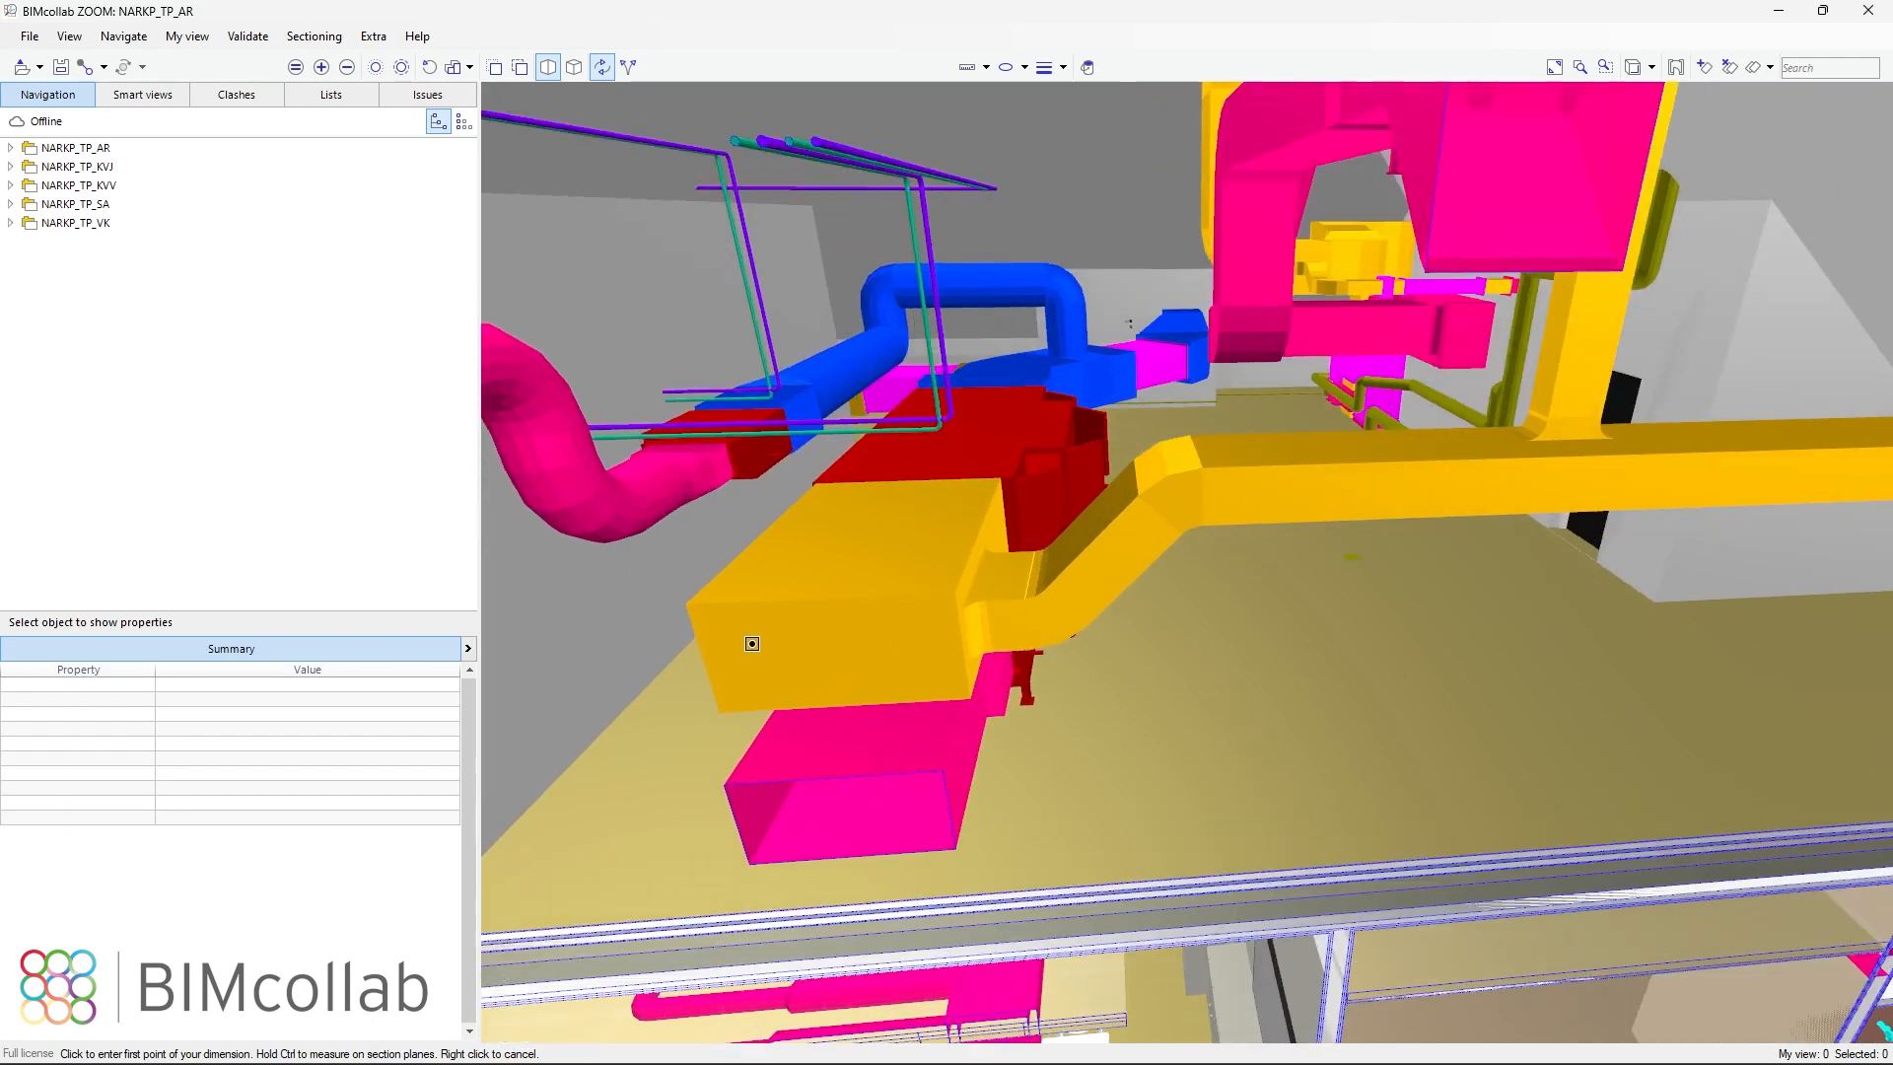
{"action": "middle_click_drag", "start_coordinate": [908, 533], "coordinate": [973, 477]}
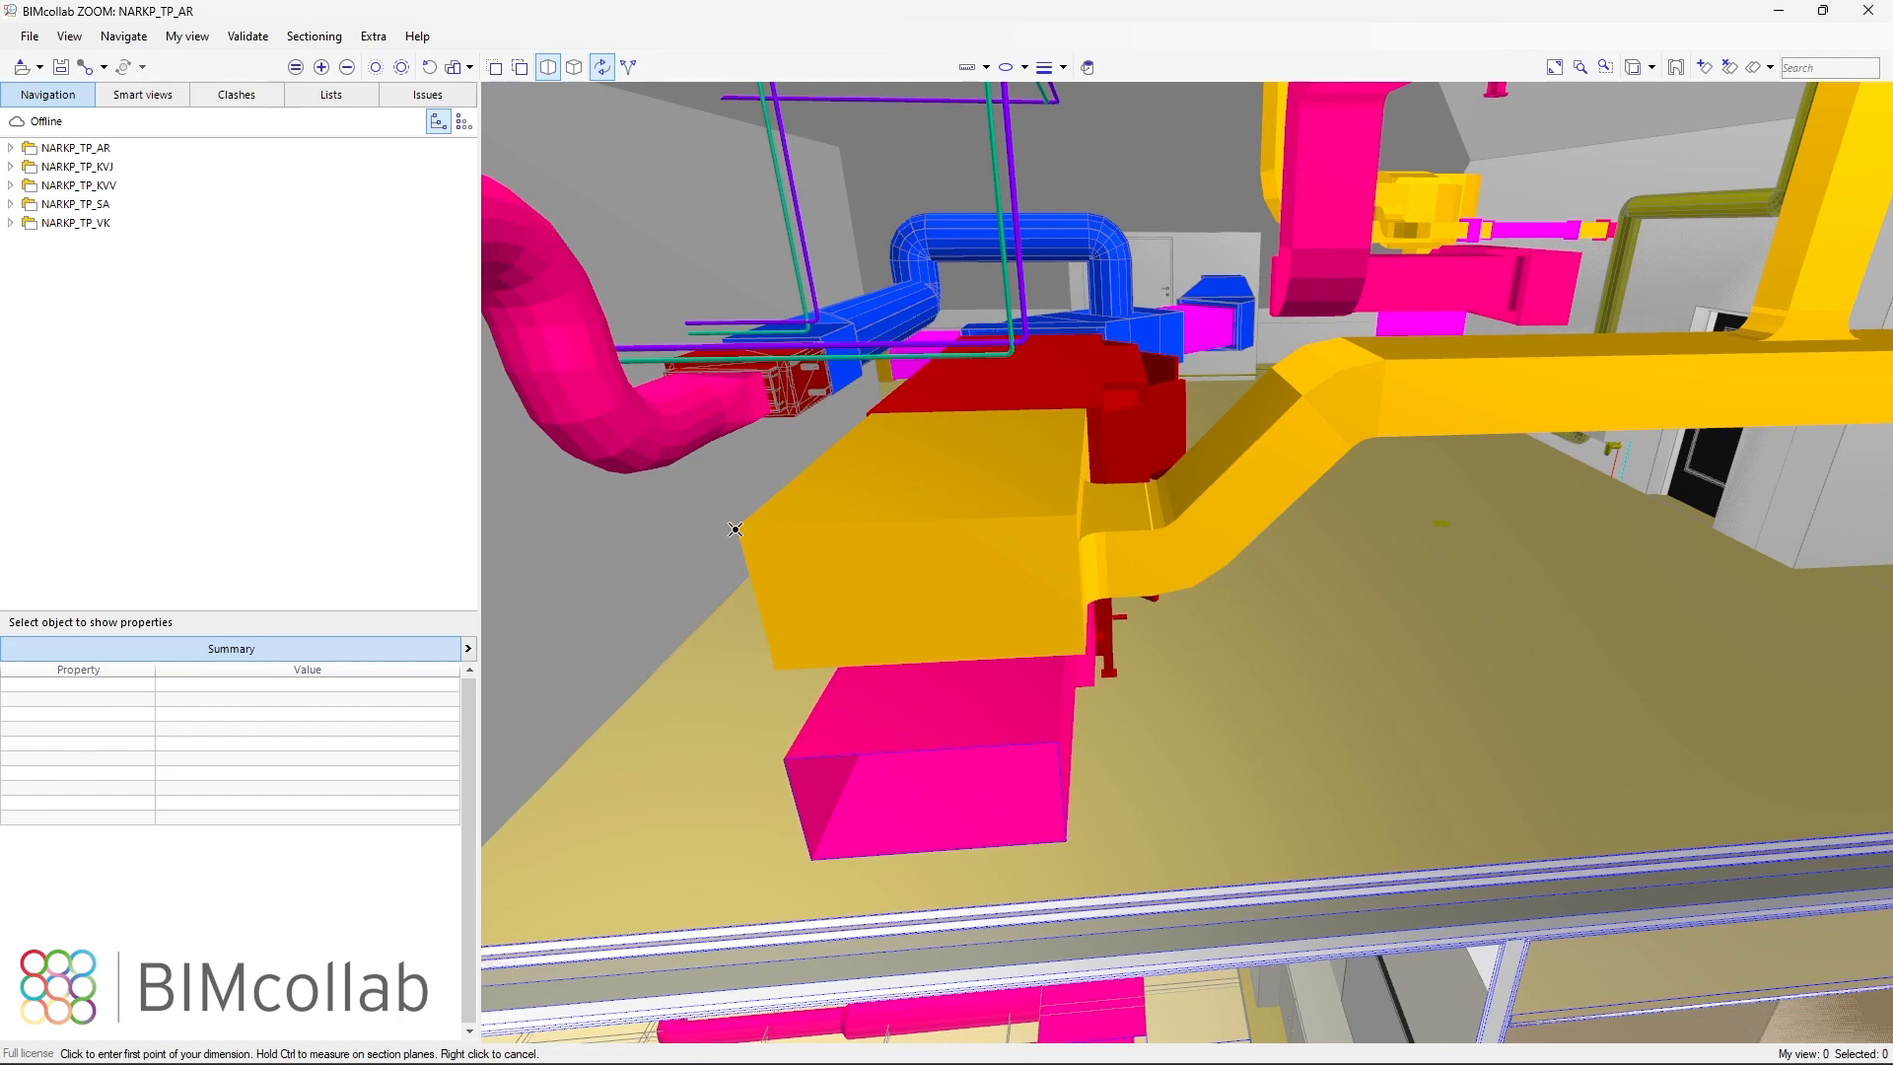
{"action": "scroll", "coordinate": [726, 535], "scroll_direction": "up", "scroll_amount": 5}
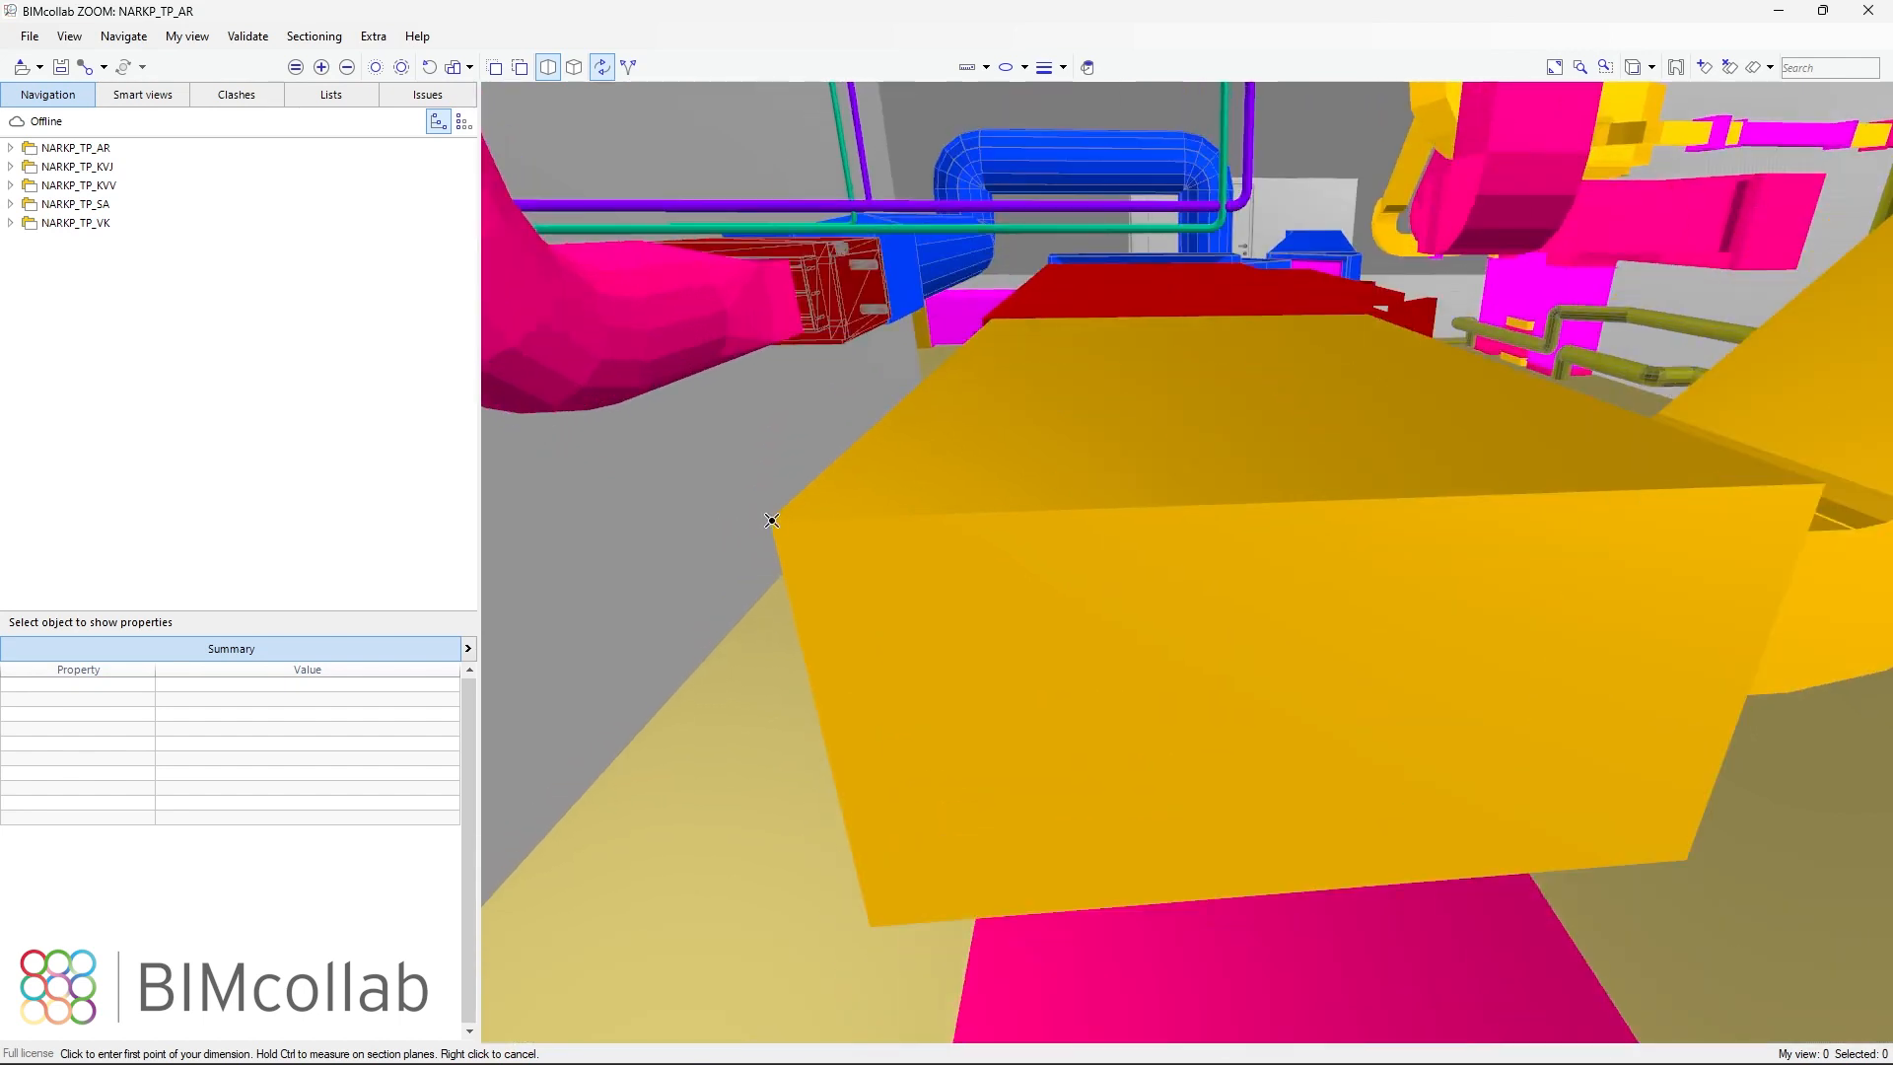
{"action": "left_click_drag", "start_coordinate": [882, 636], "coordinate": [879, 513]}
{"action": "middle_click_drag", "start_coordinate": [880, 636], "coordinate": [933, 442]}
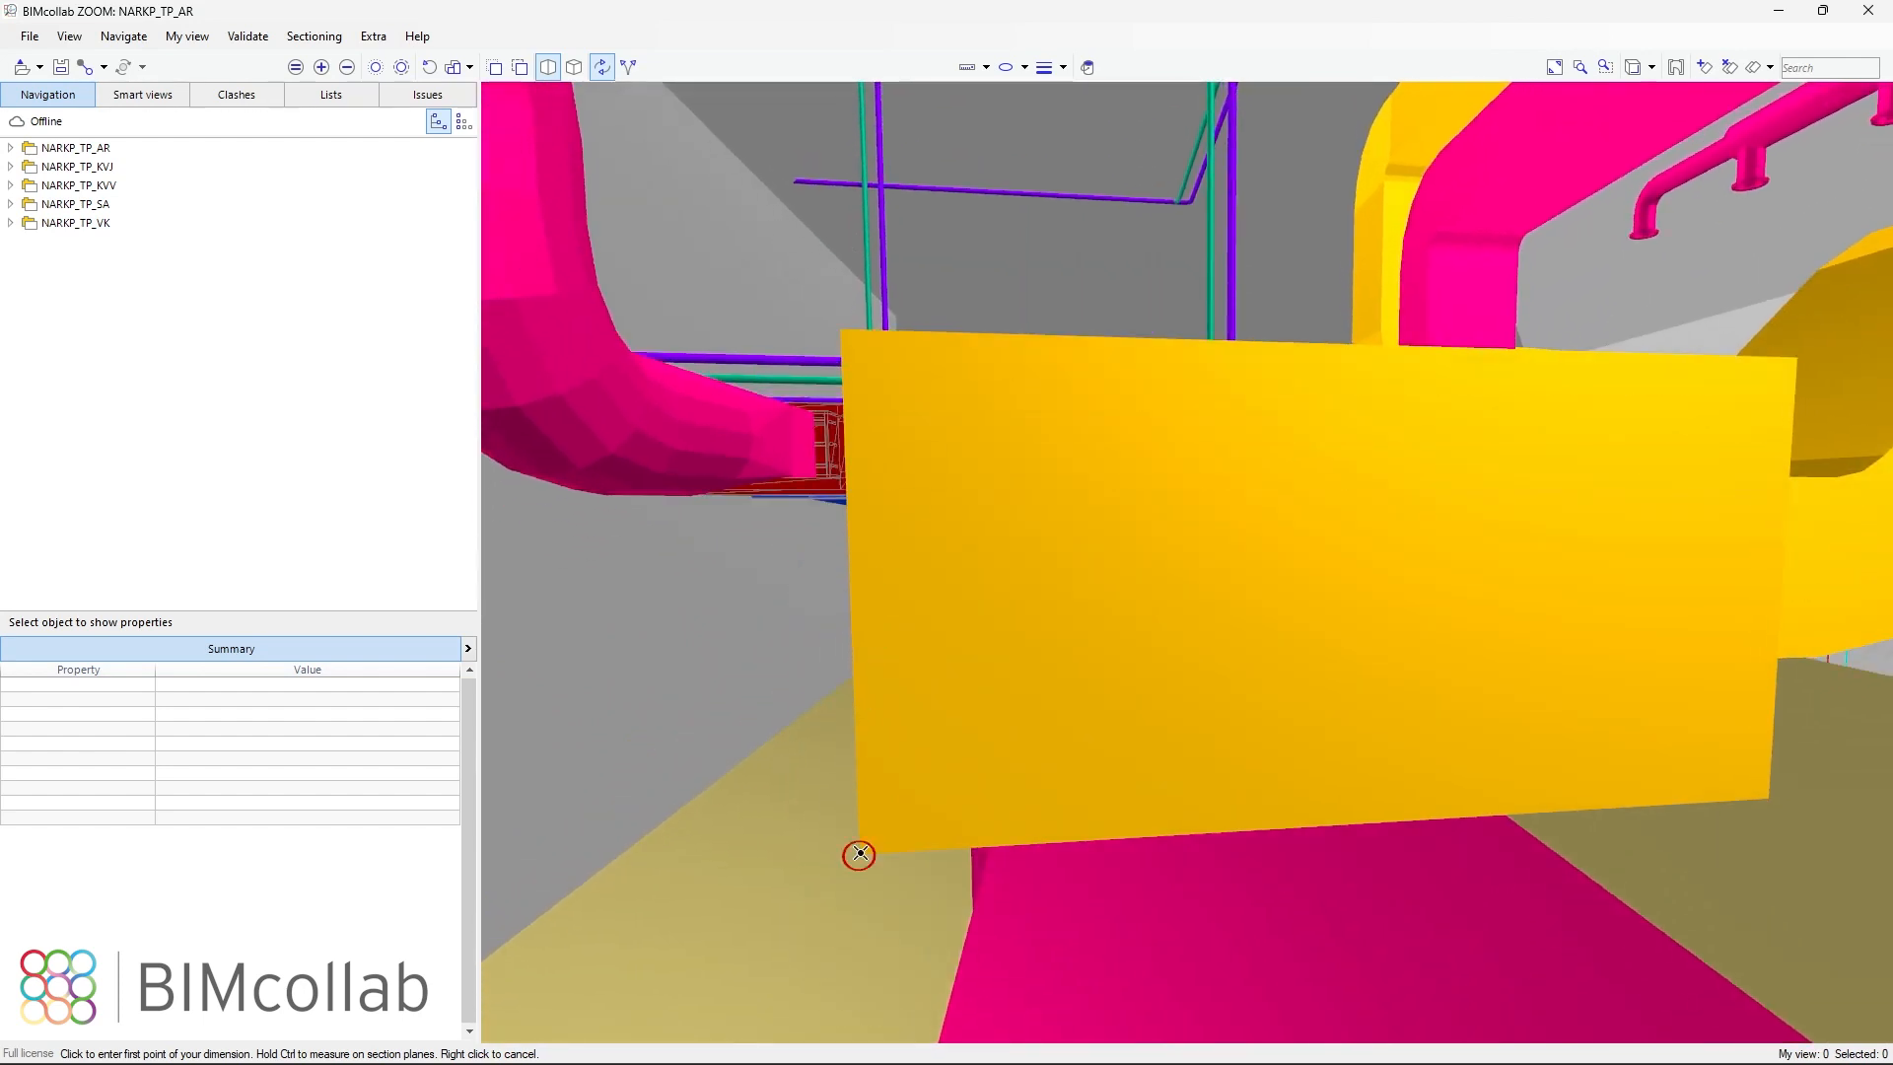
{"action": "middle_click_drag", "start_coordinate": [1390, 634], "coordinate": [992, 748]}
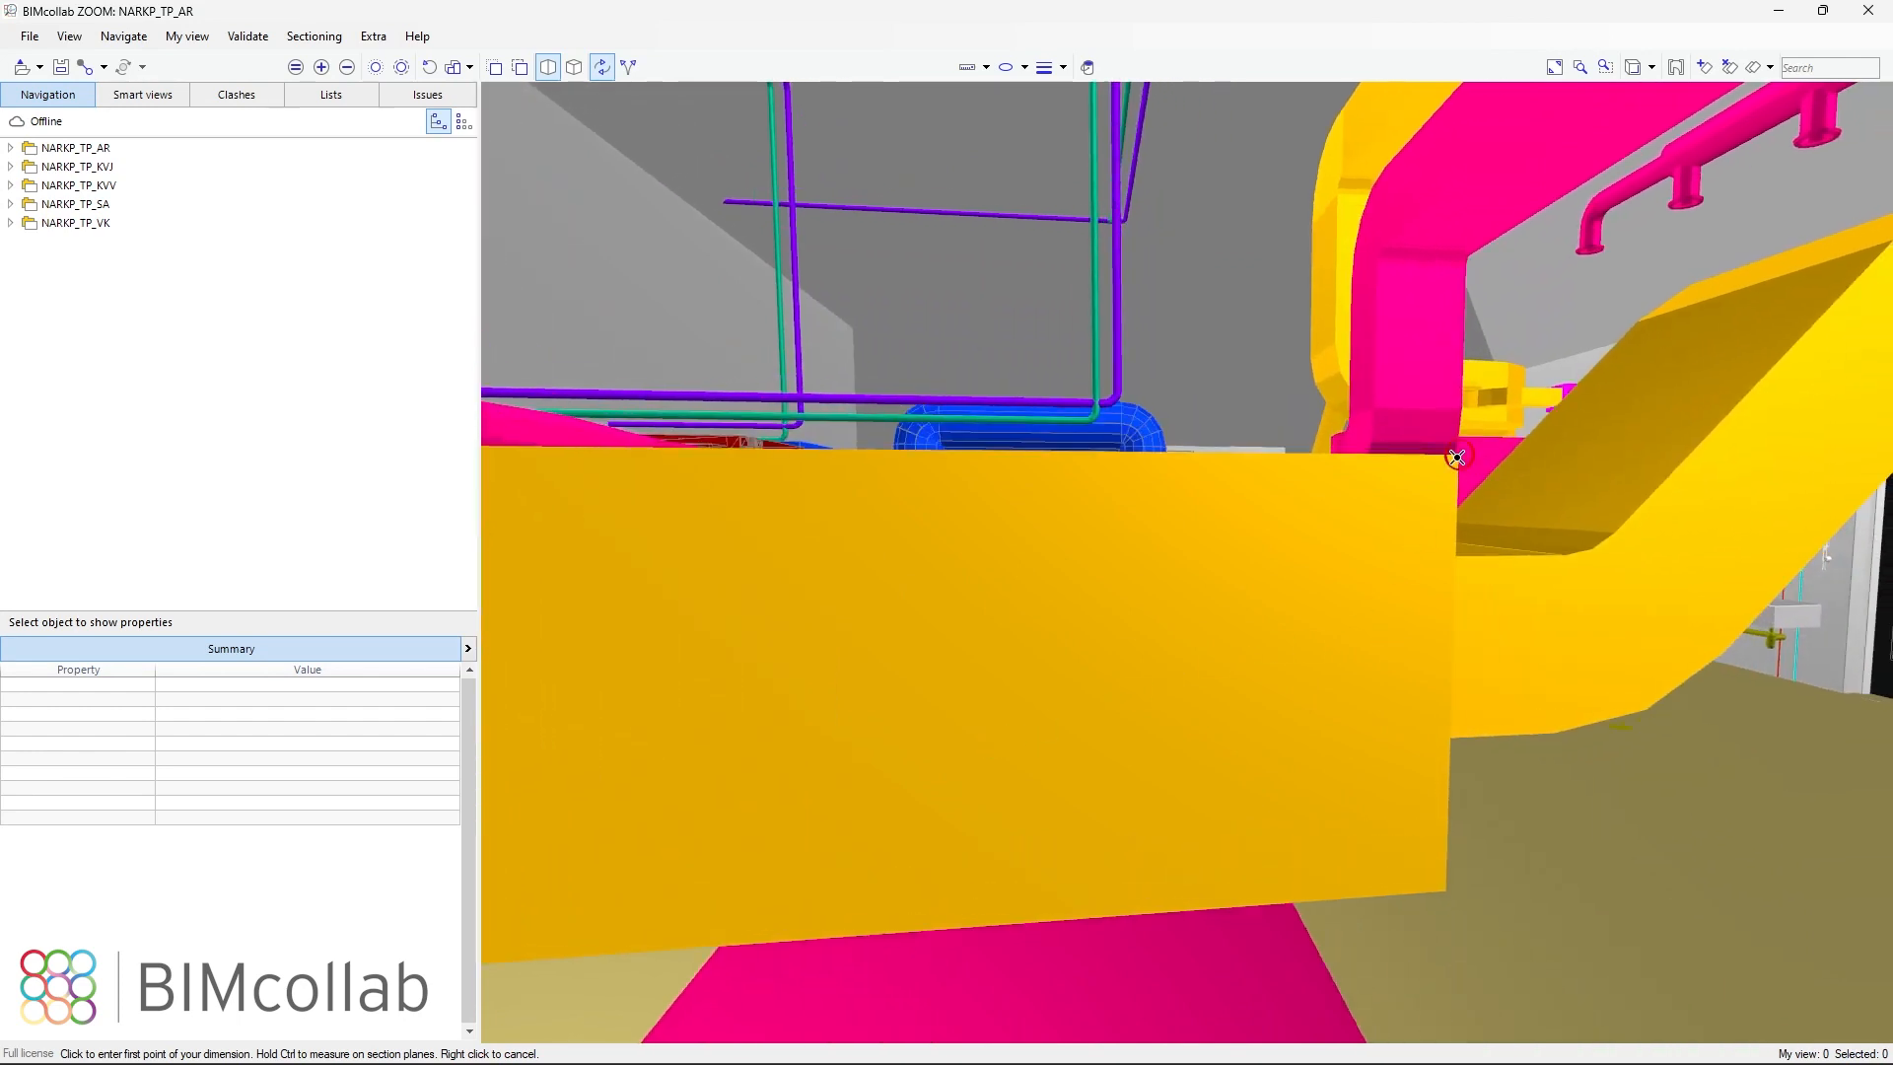
{"action": "scroll", "coordinate": [1457, 457], "scroll_direction": "down", "scroll_amount": 5}
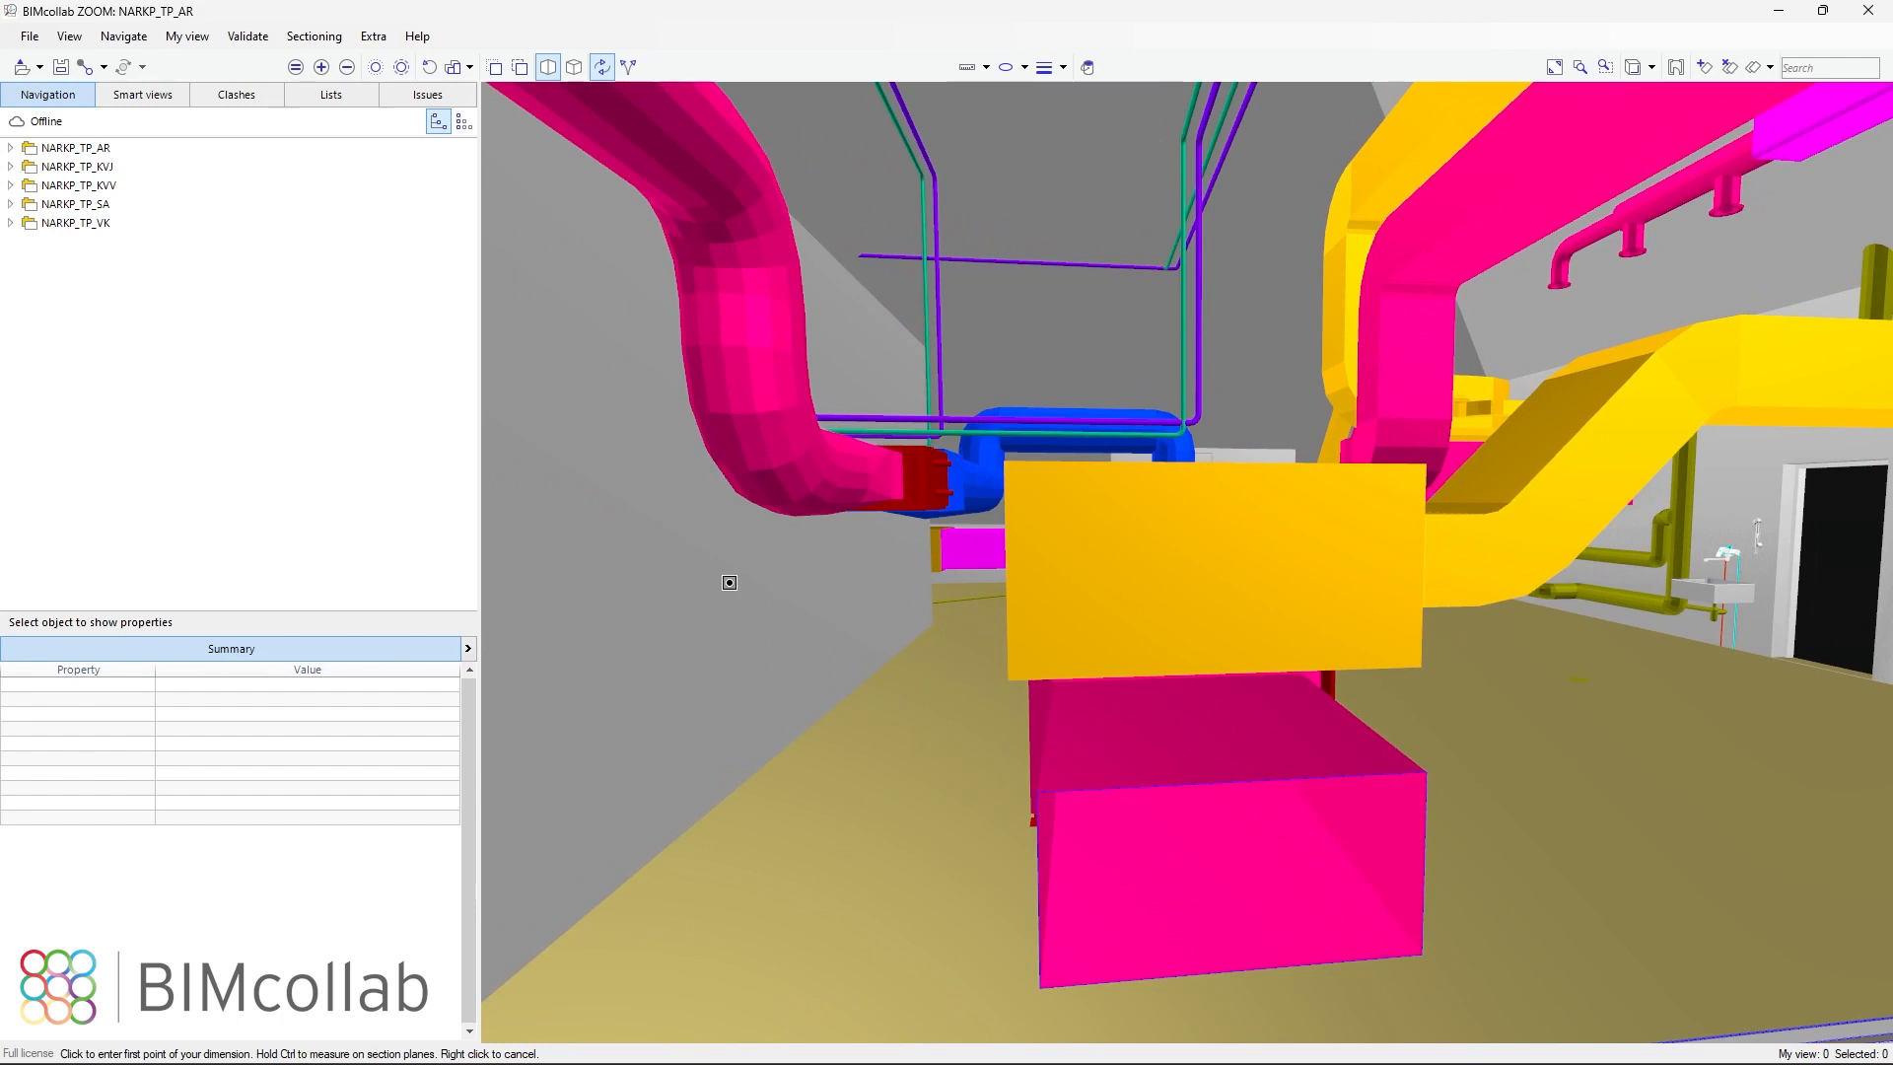
Place a dimension from the attic's side wall to the facing side of the large yellow duct
{"action": "left_click", "coordinate": [577, 621]}
{"action": "left_click_drag", "start_coordinate": [870, 623], "coordinate": [923, 625]}
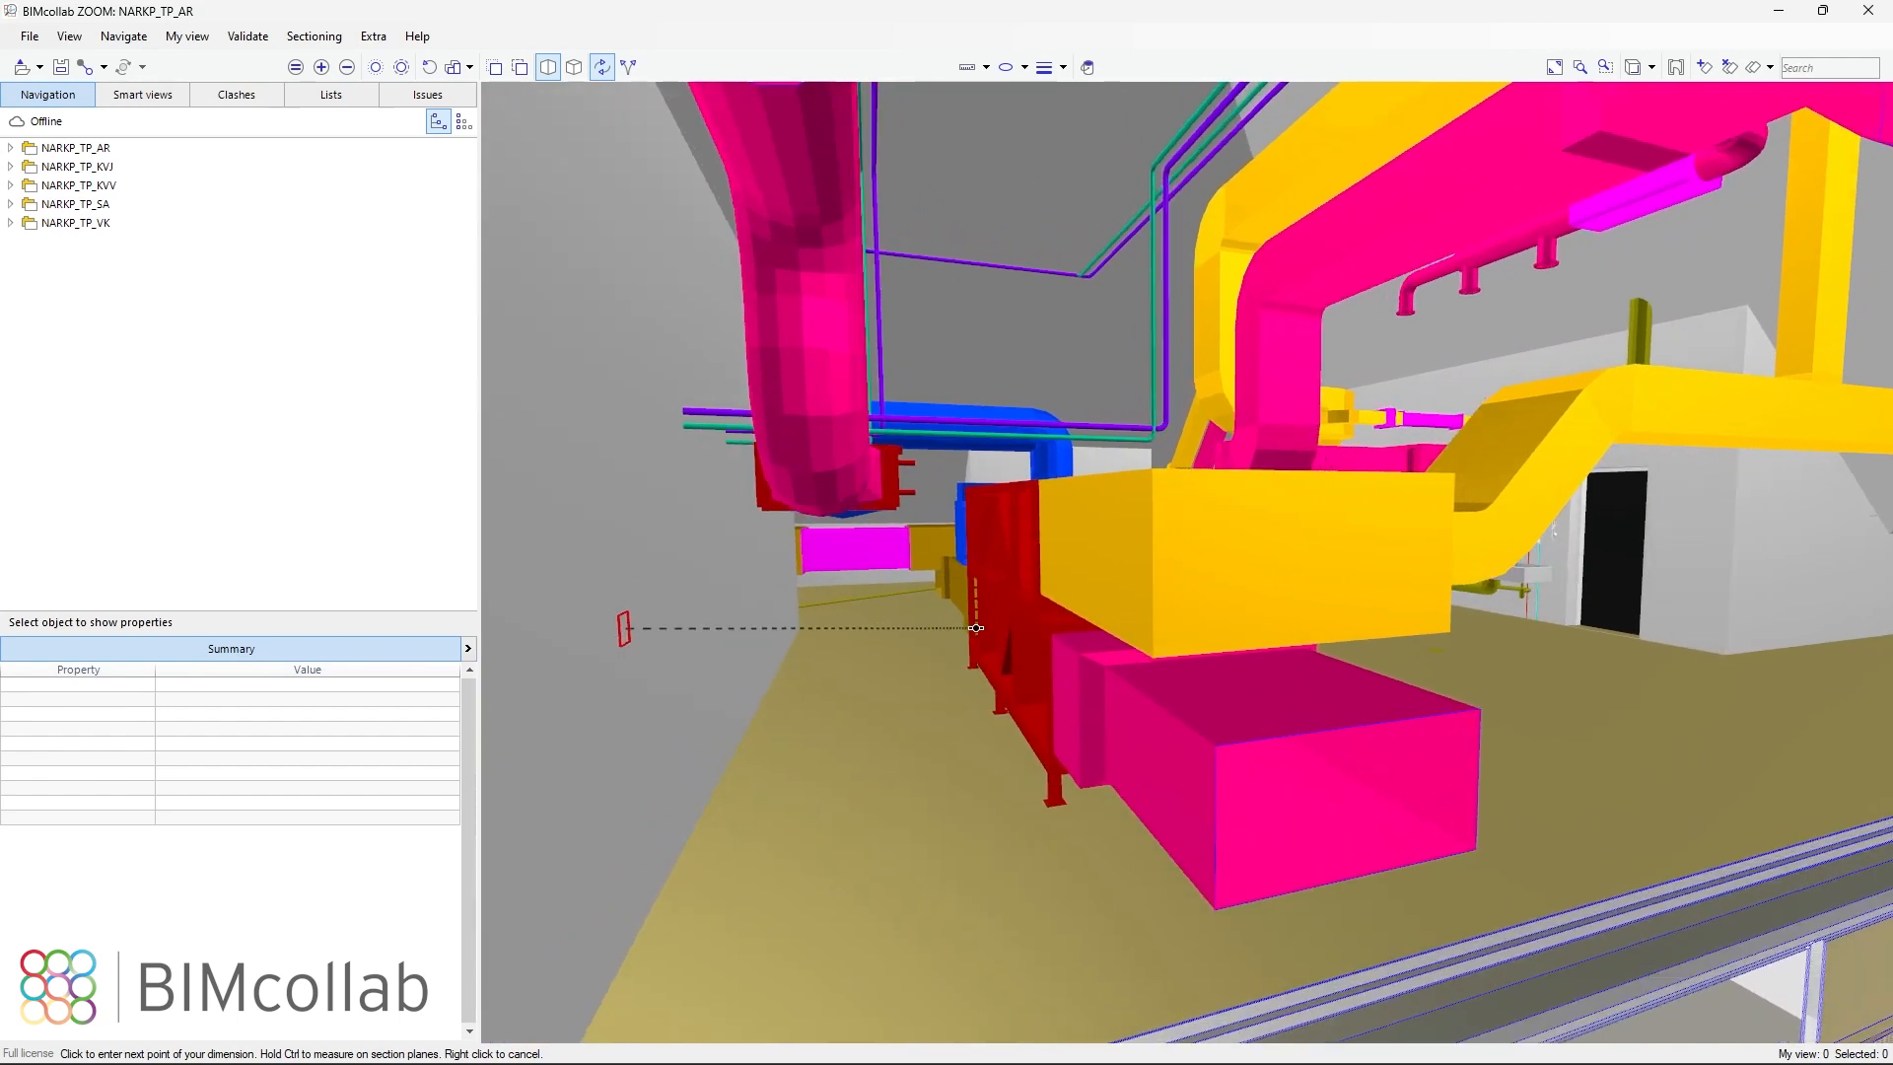
{"action": "left_click", "coordinate": [1122, 584]}
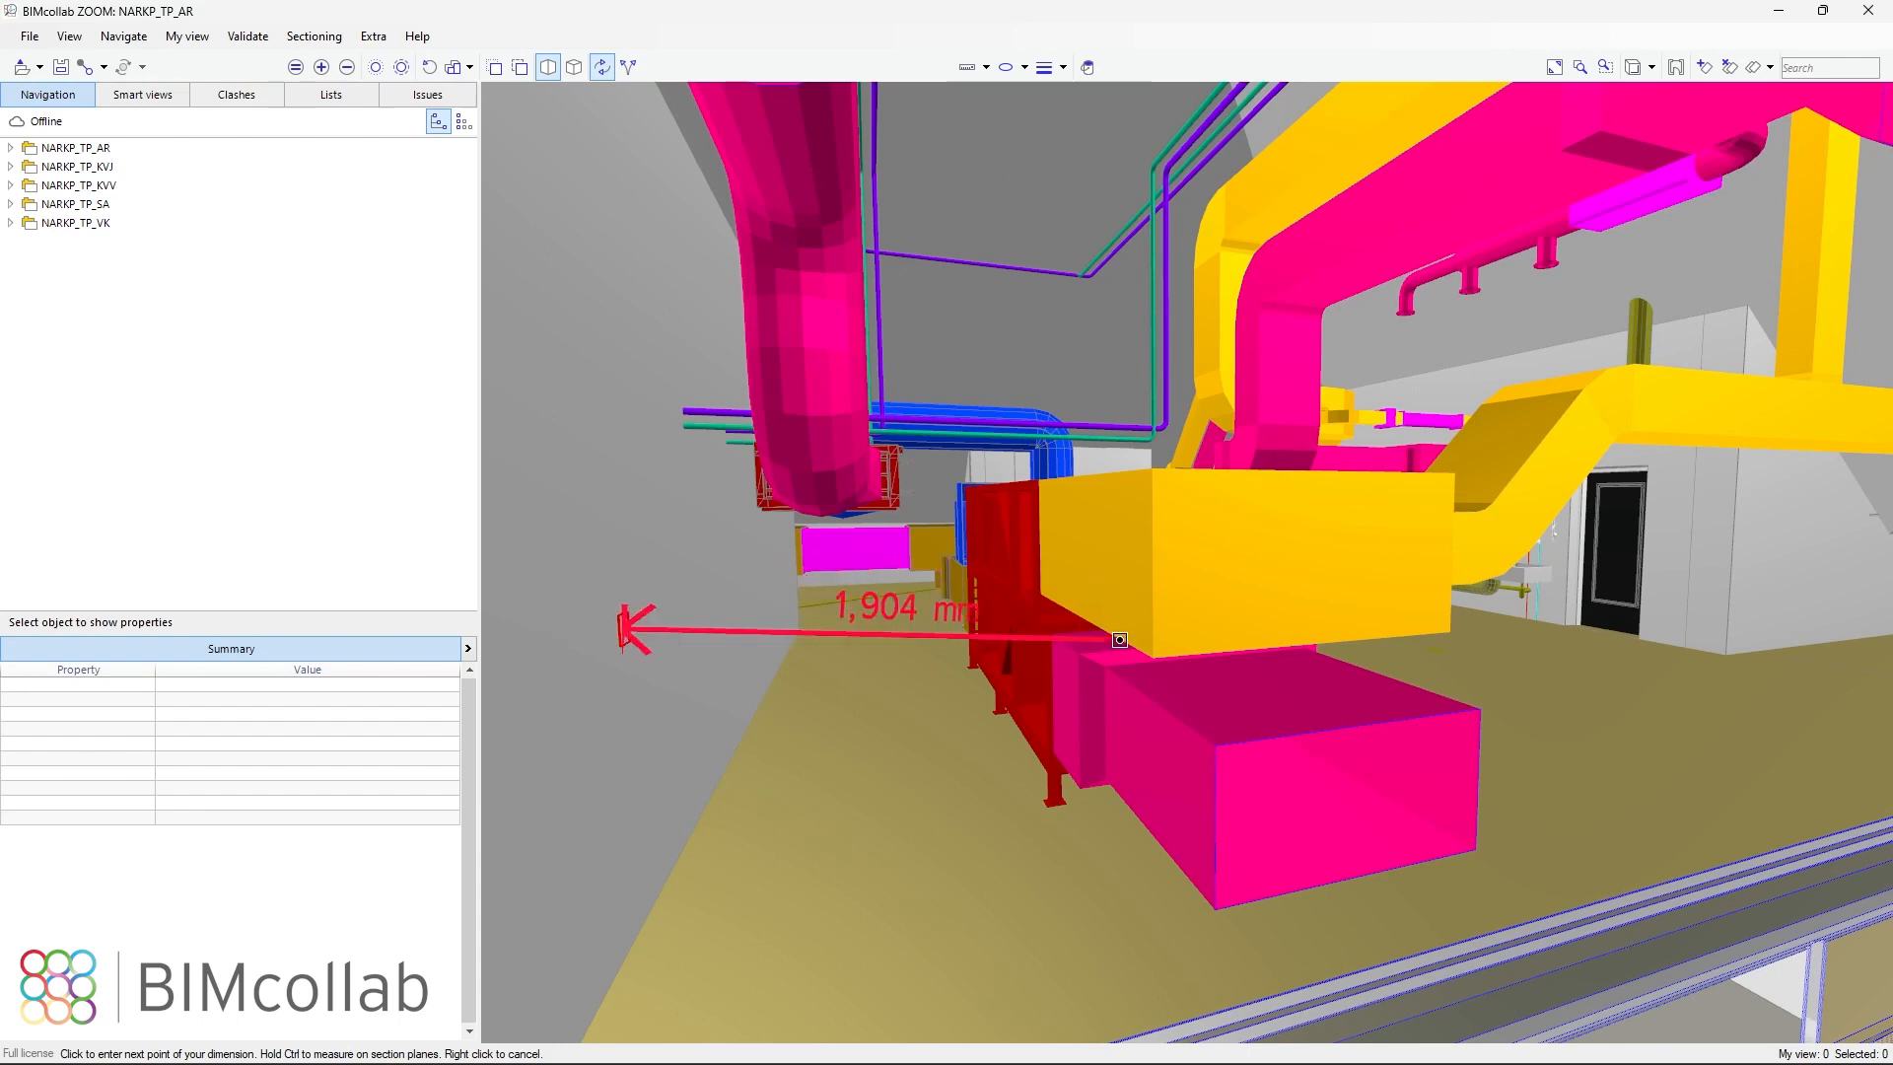
{"action": "left_click", "coordinate": [1123, 474]}
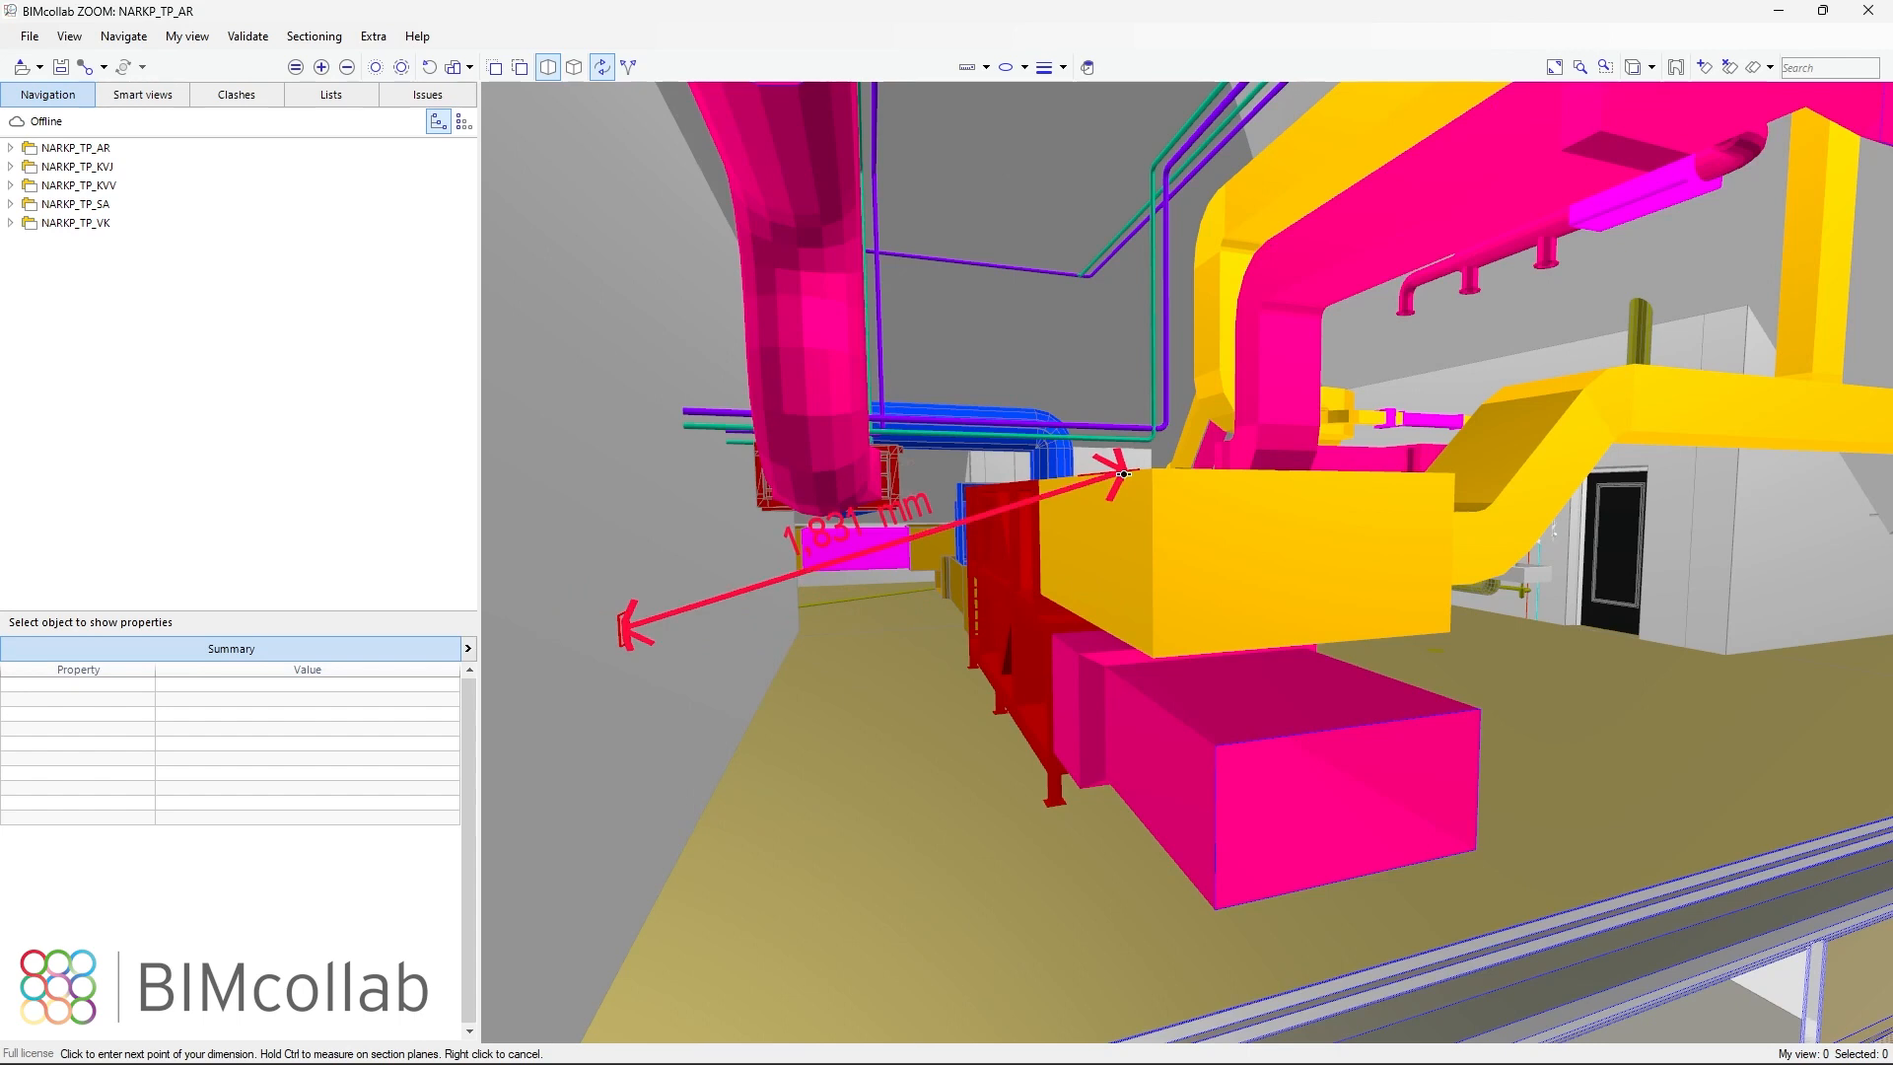
{"action": "left_click", "coordinate": [1105, 588]}
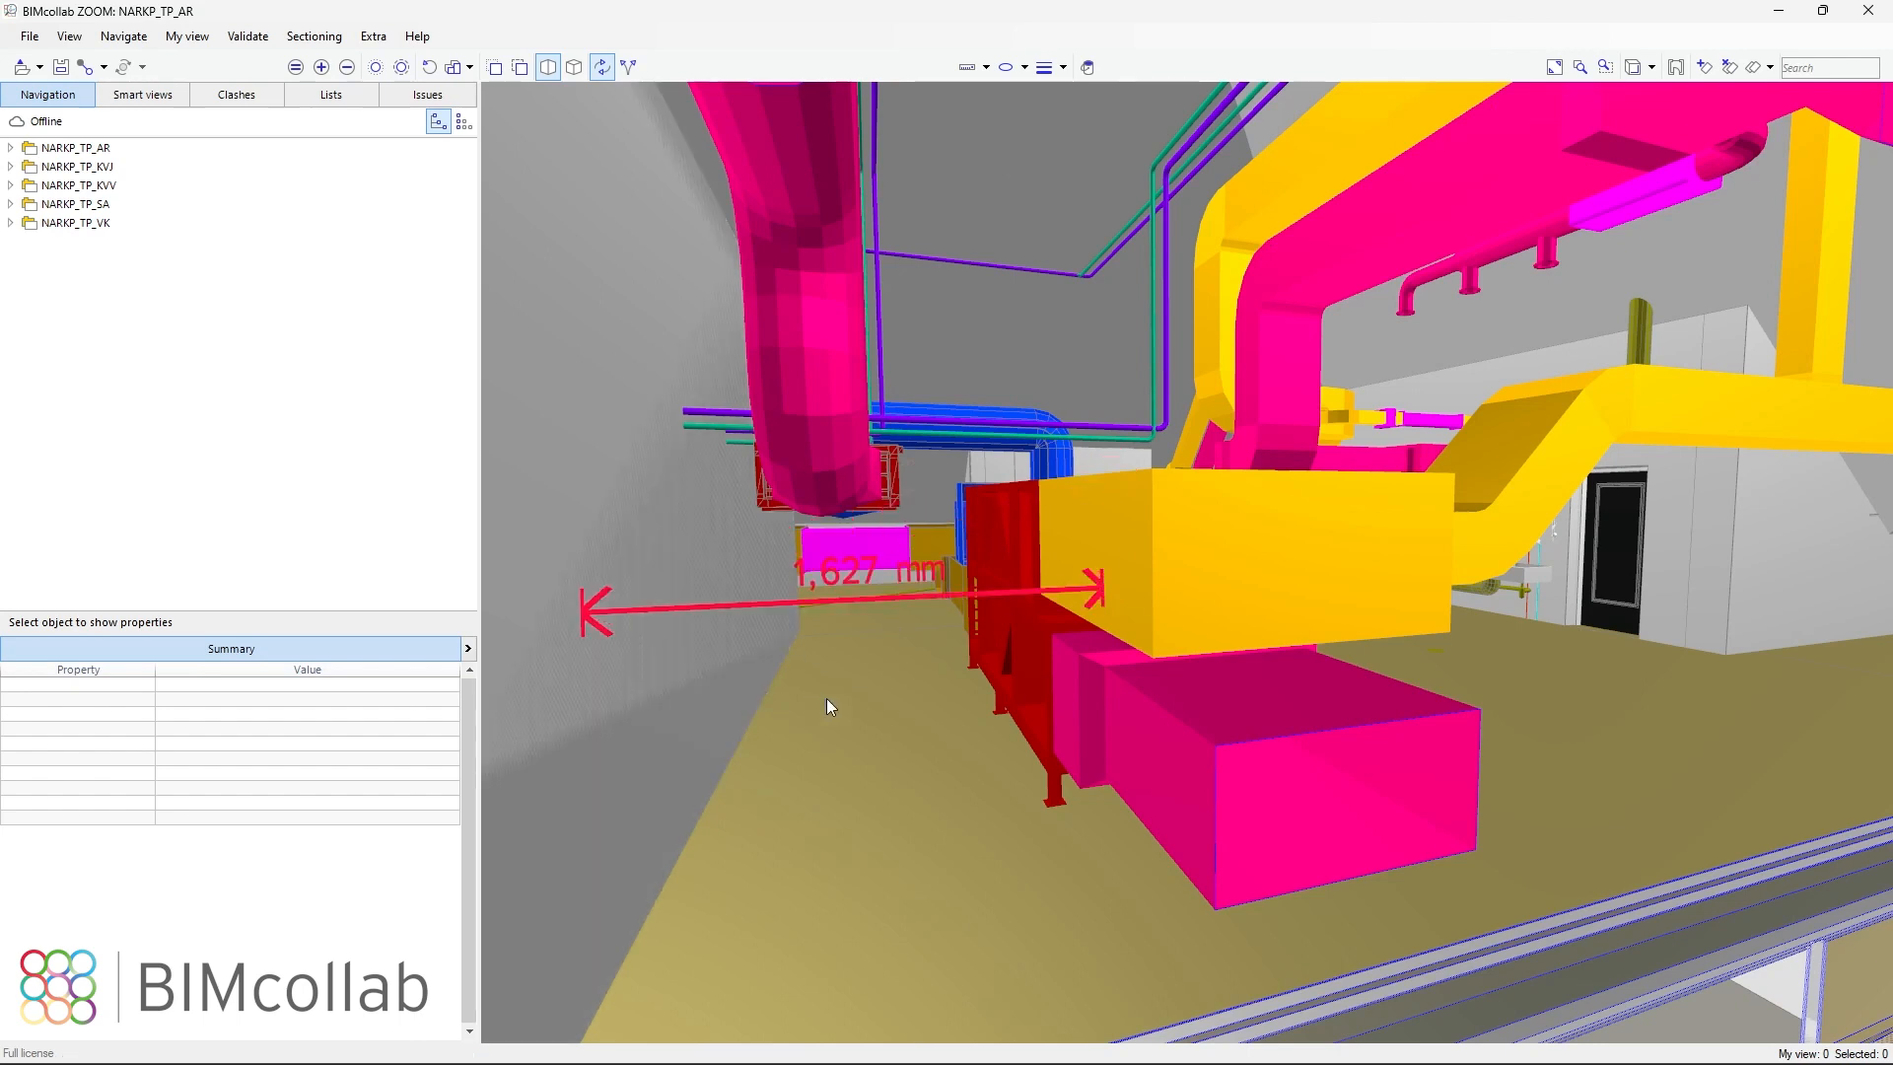
Dimension the distance from the large yellow duct's top edge to its branch's bend, and the duct's vertical height above the floor
{"action": "scroll", "coordinate": [818, 706], "scroll_direction": "down", "scroll_amount": 5}
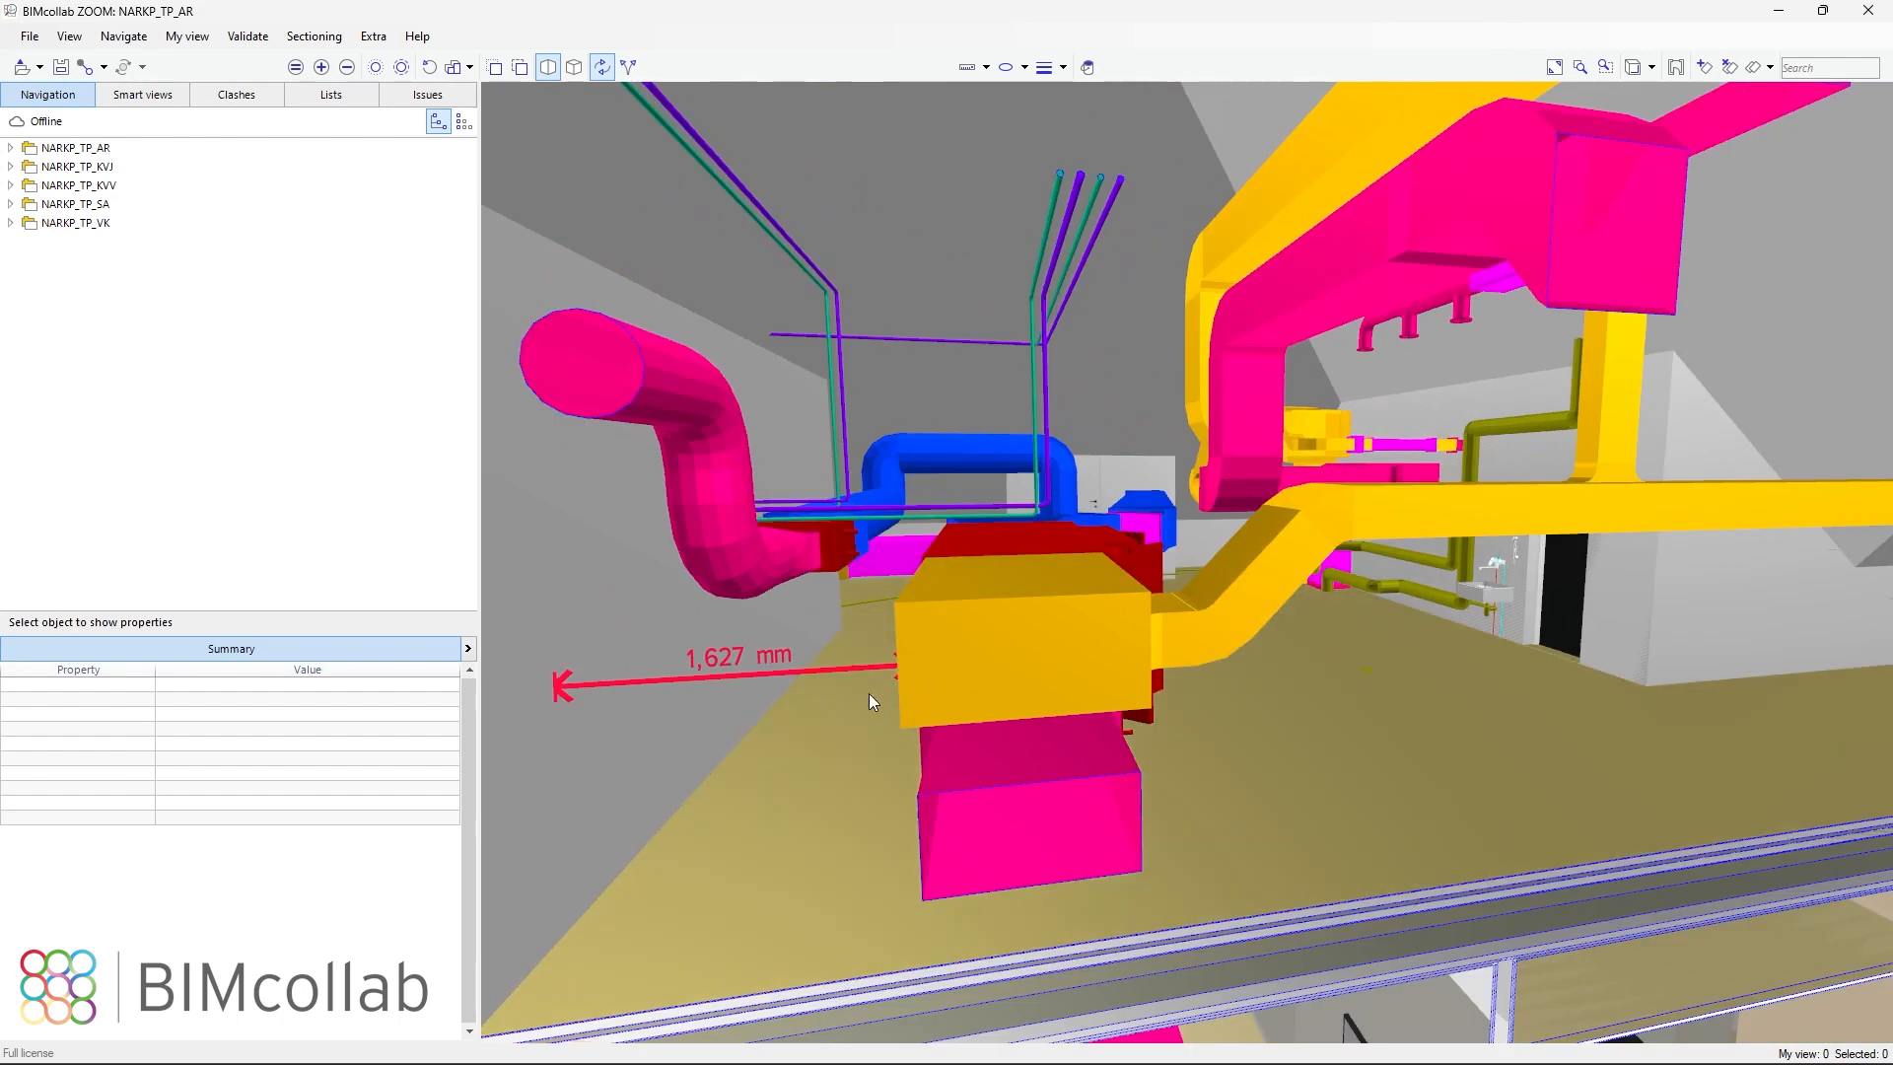
{"action": "scroll", "coordinate": [1025, 587], "scroll_direction": "up", "scroll_amount": 5}
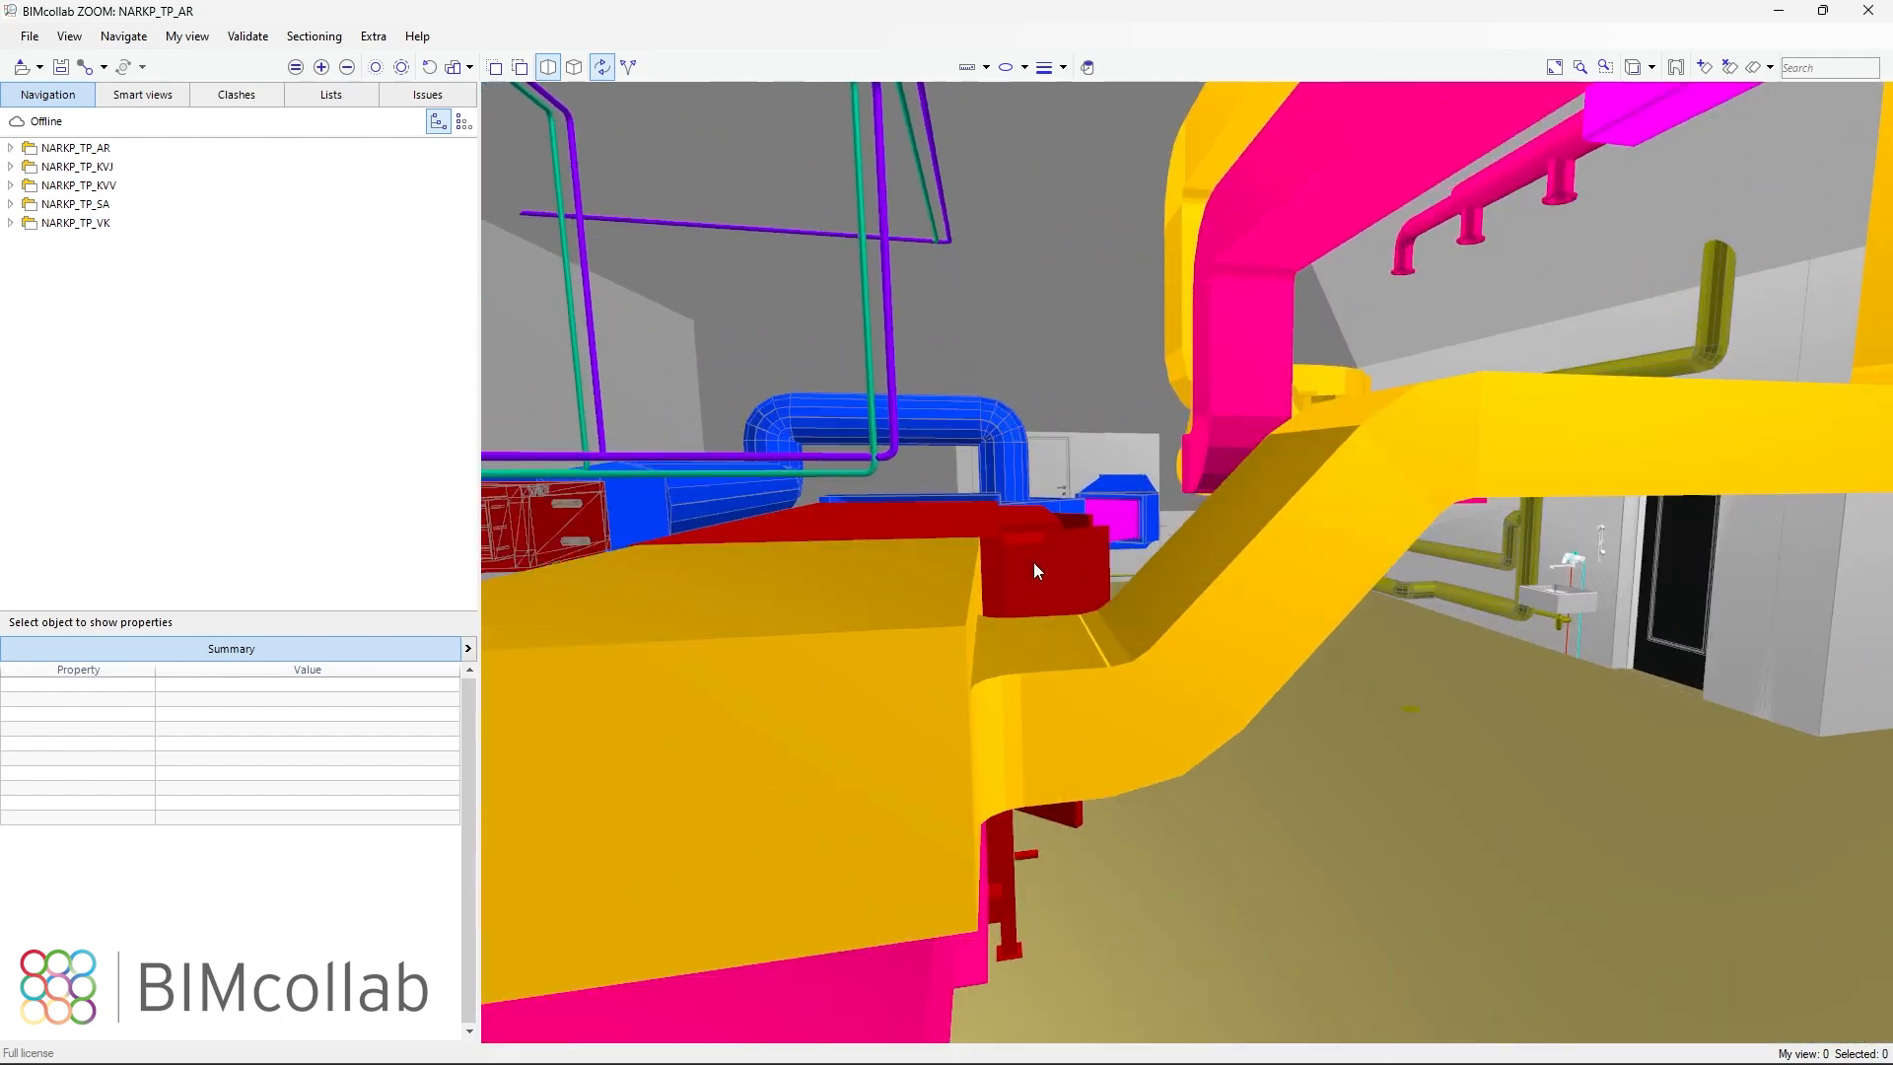
{"action": "key", "text": "m"}
{"action": "left_click_drag", "start_coordinate": [1000, 589], "coordinate": [909, 655]}
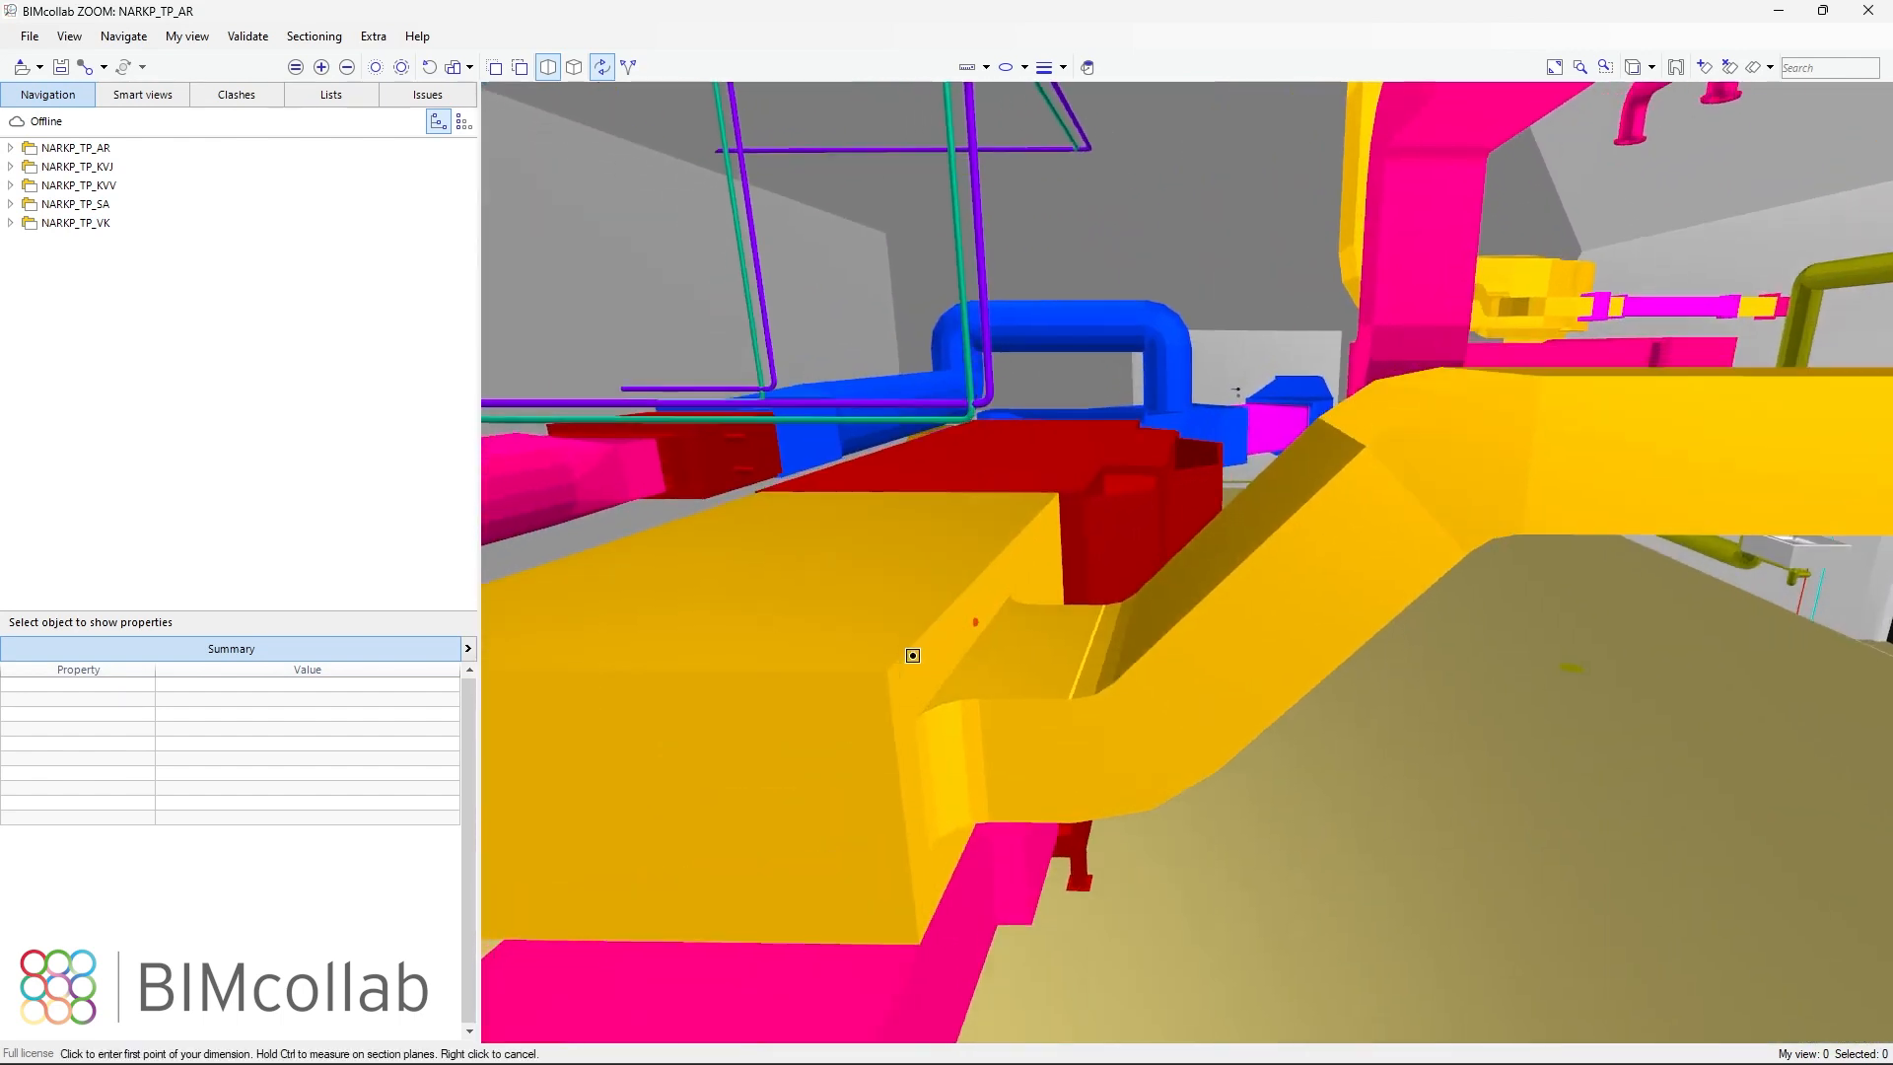
{"action": "left_click", "coordinate": [971, 585]}
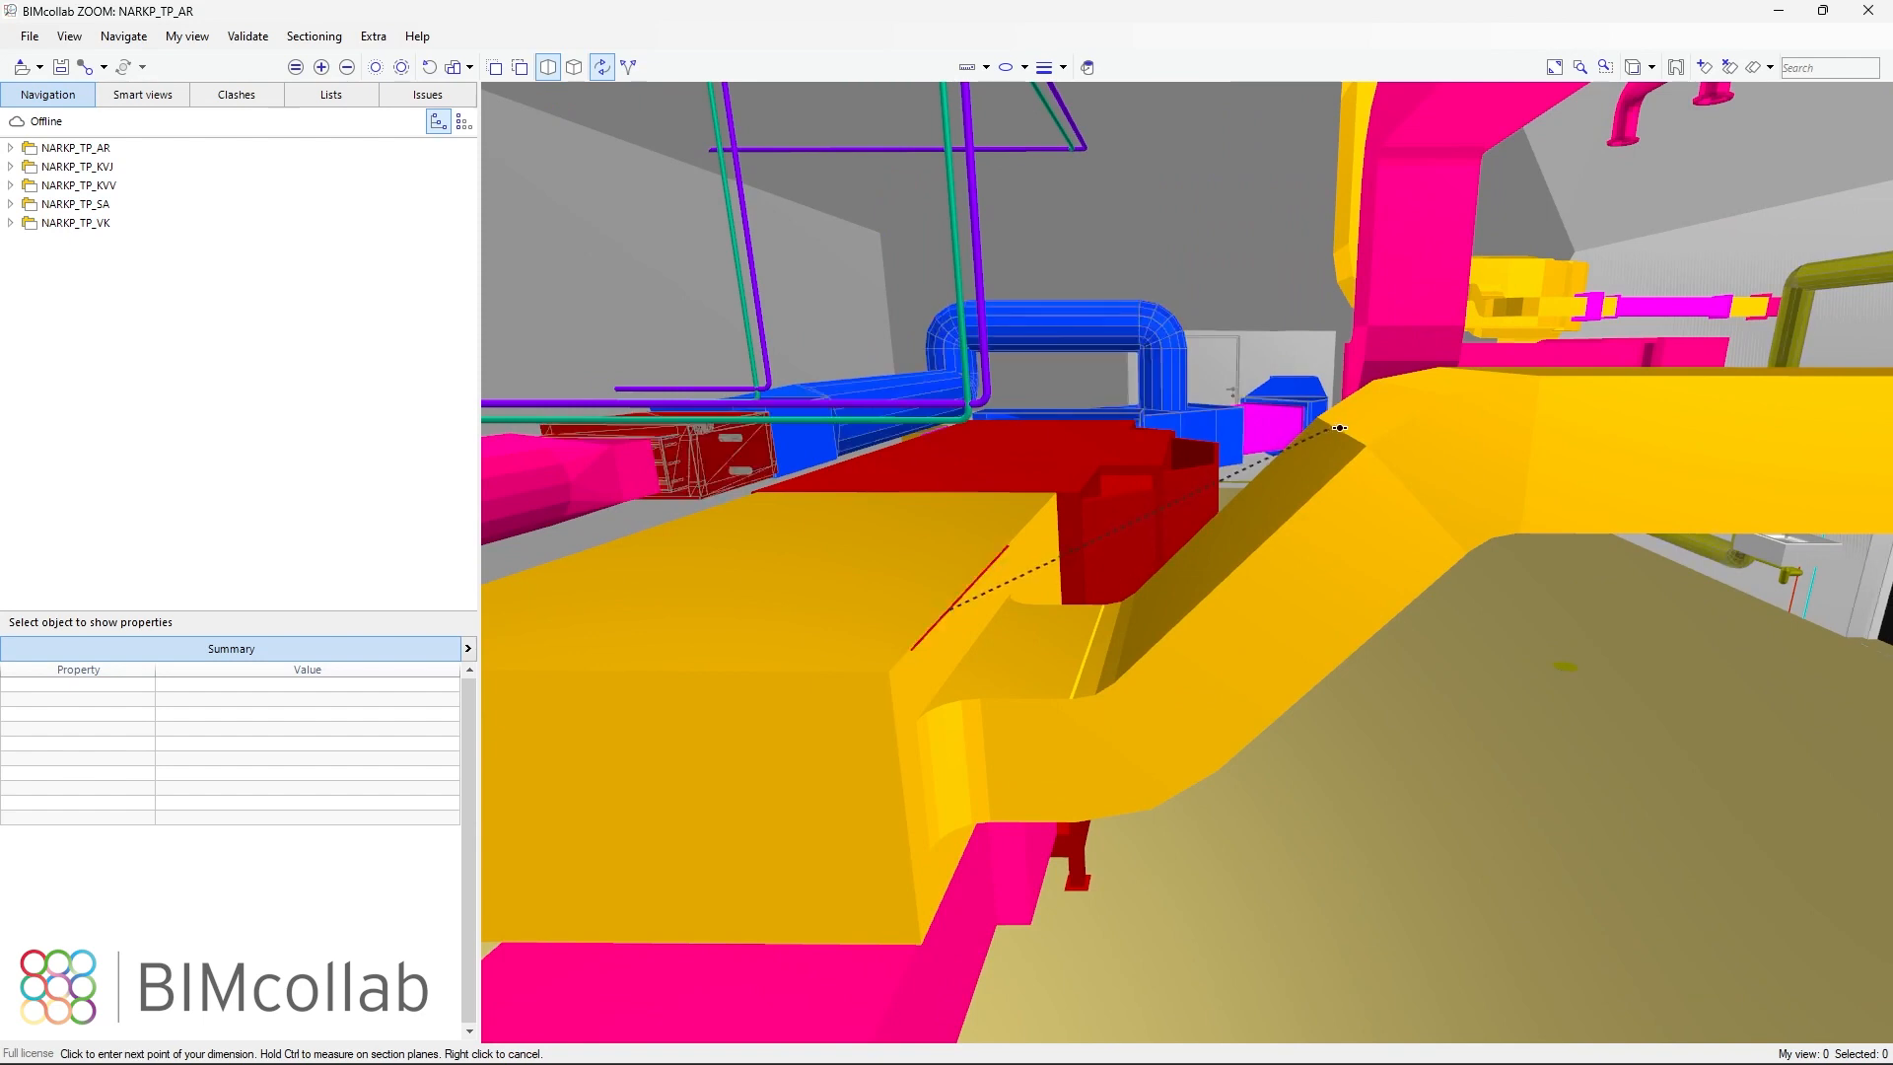
{"action": "left_click", "coordinate": [1339, 429]}
{"action": "left_click", "coordinate": [951, 542]}
{"action": "left_click", "coordinate": [1468, 889]}
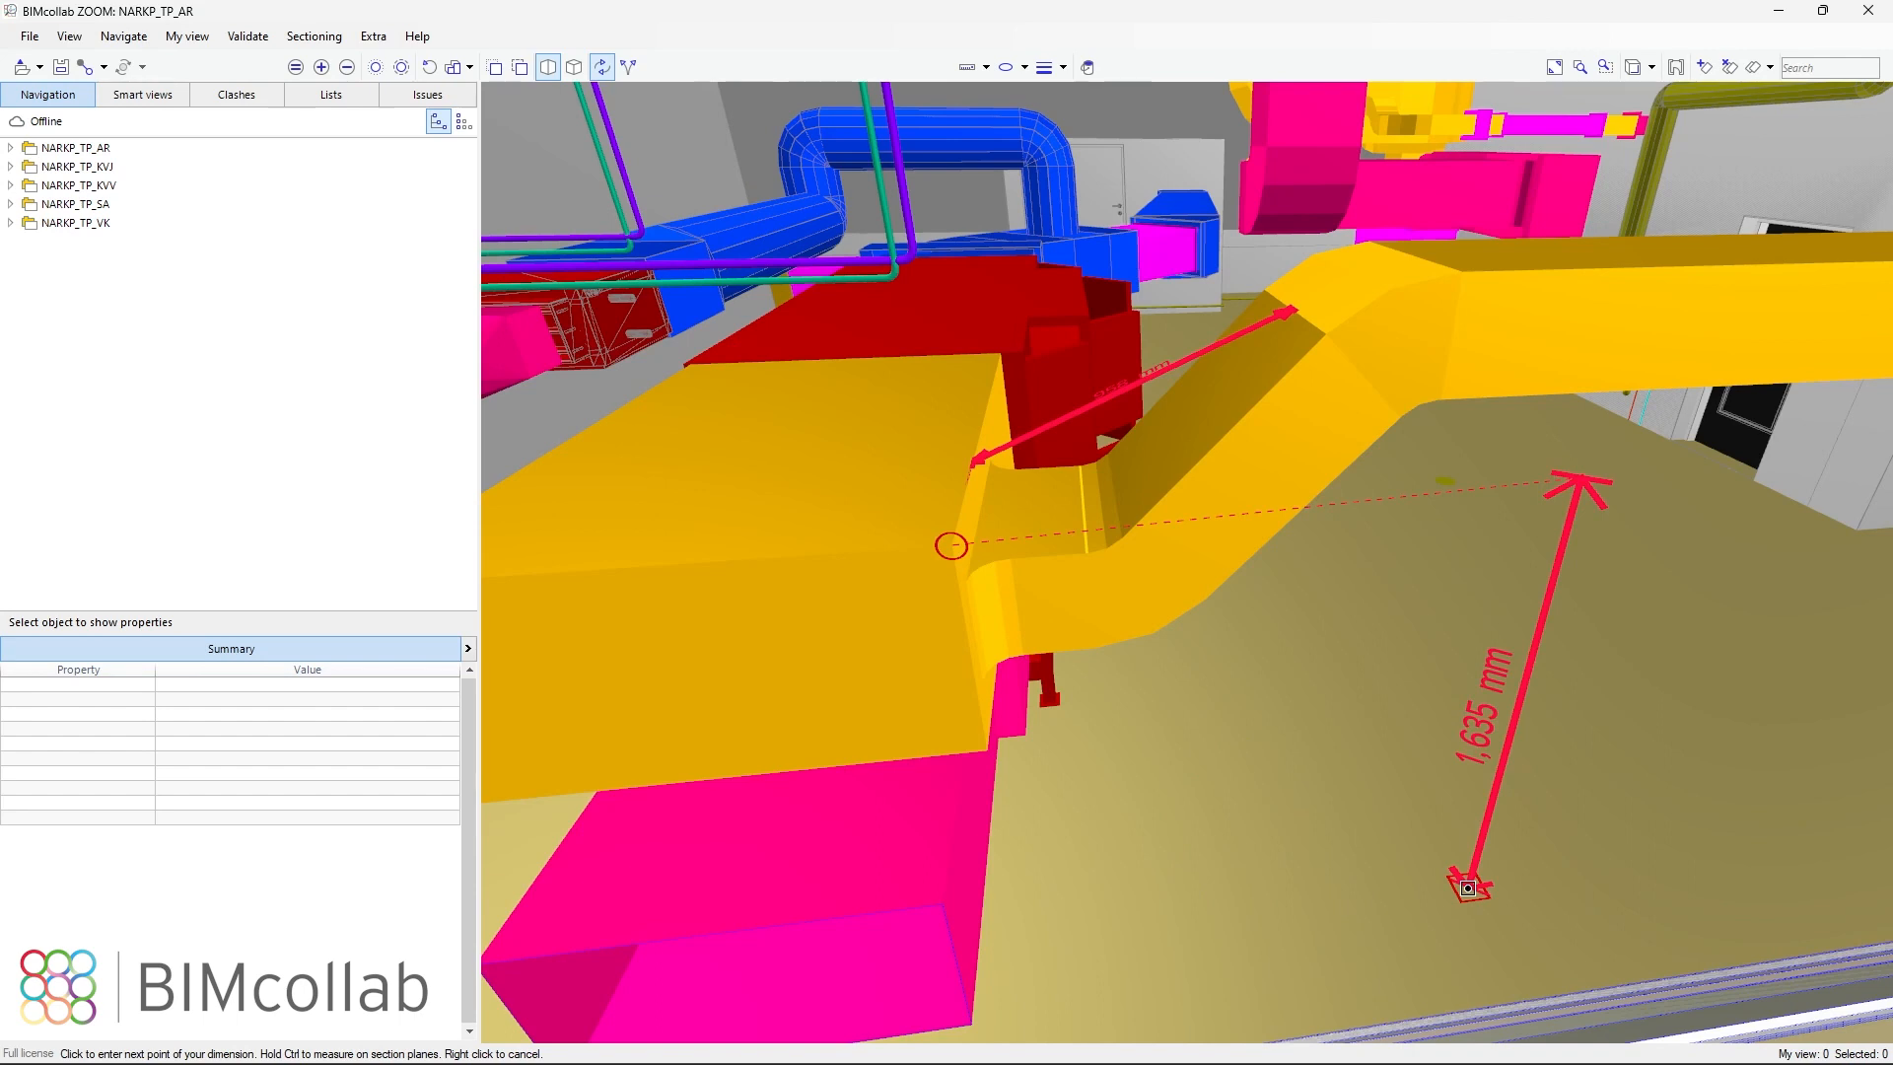
Place a vertical dimension from the attic floor up to the sloping roof, near the wall with the door
{"action": "left_click_drag", "start_coordinate": [1469, 889], "coordinate": [1159, 782]}
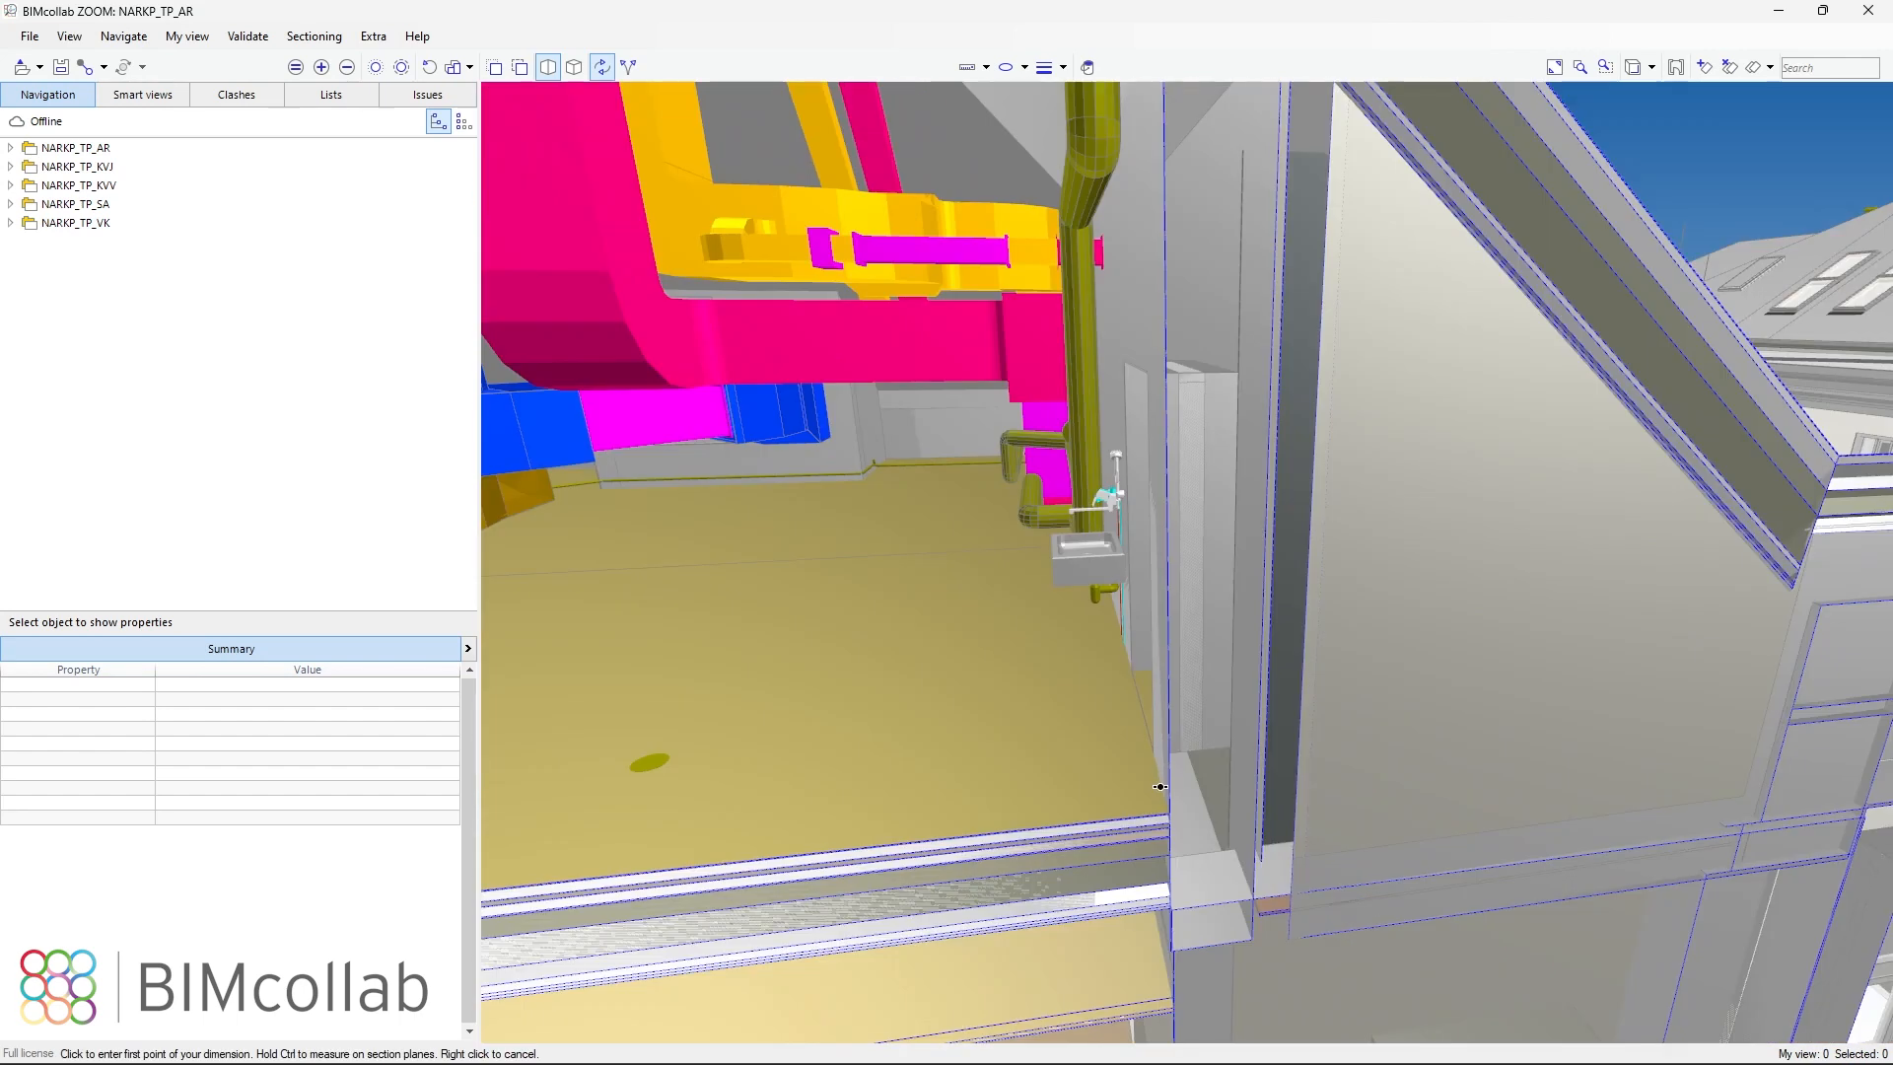
{"action": "left_click", "coordinate": [1156, 794]}
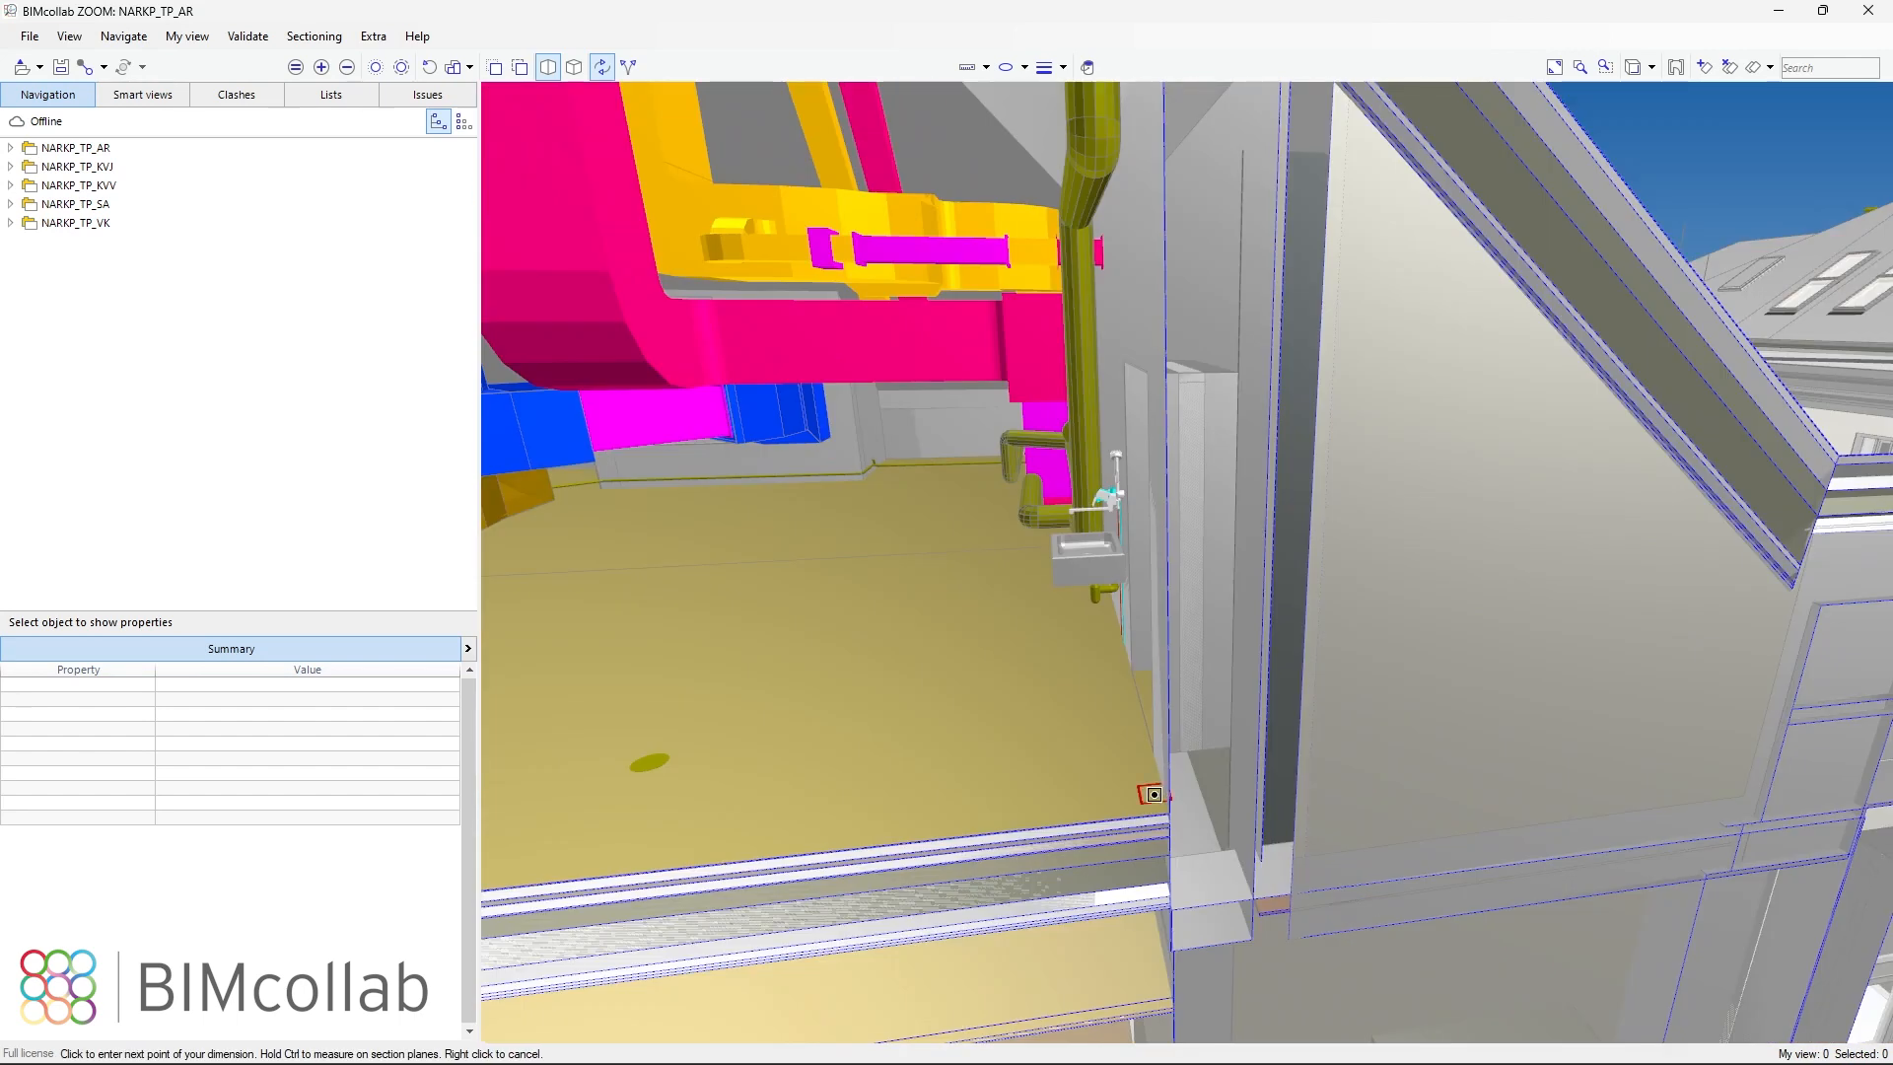
{"action": "left_click_drag", "start_coordinate": [1113, 714], "coordinate": [1099, 908]}
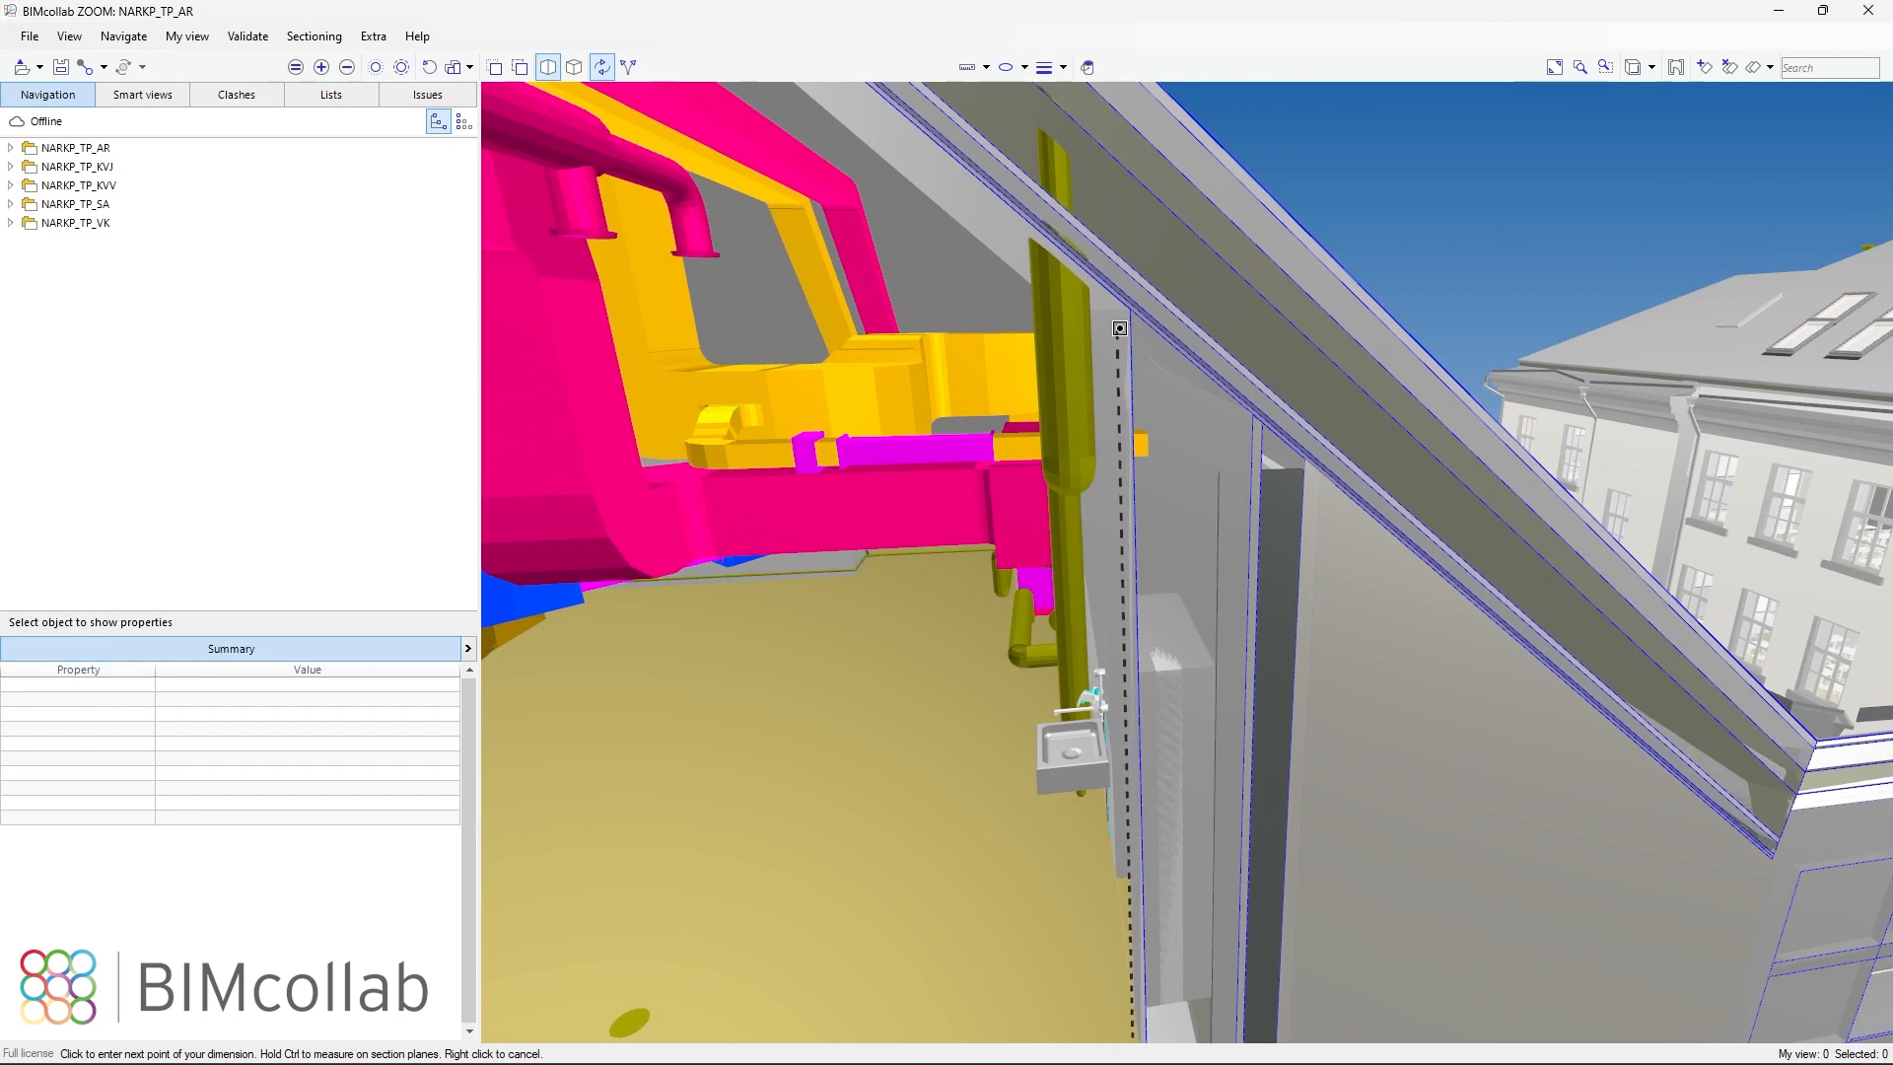
{"action": "left_click", "coordinate": [1123, 307]}
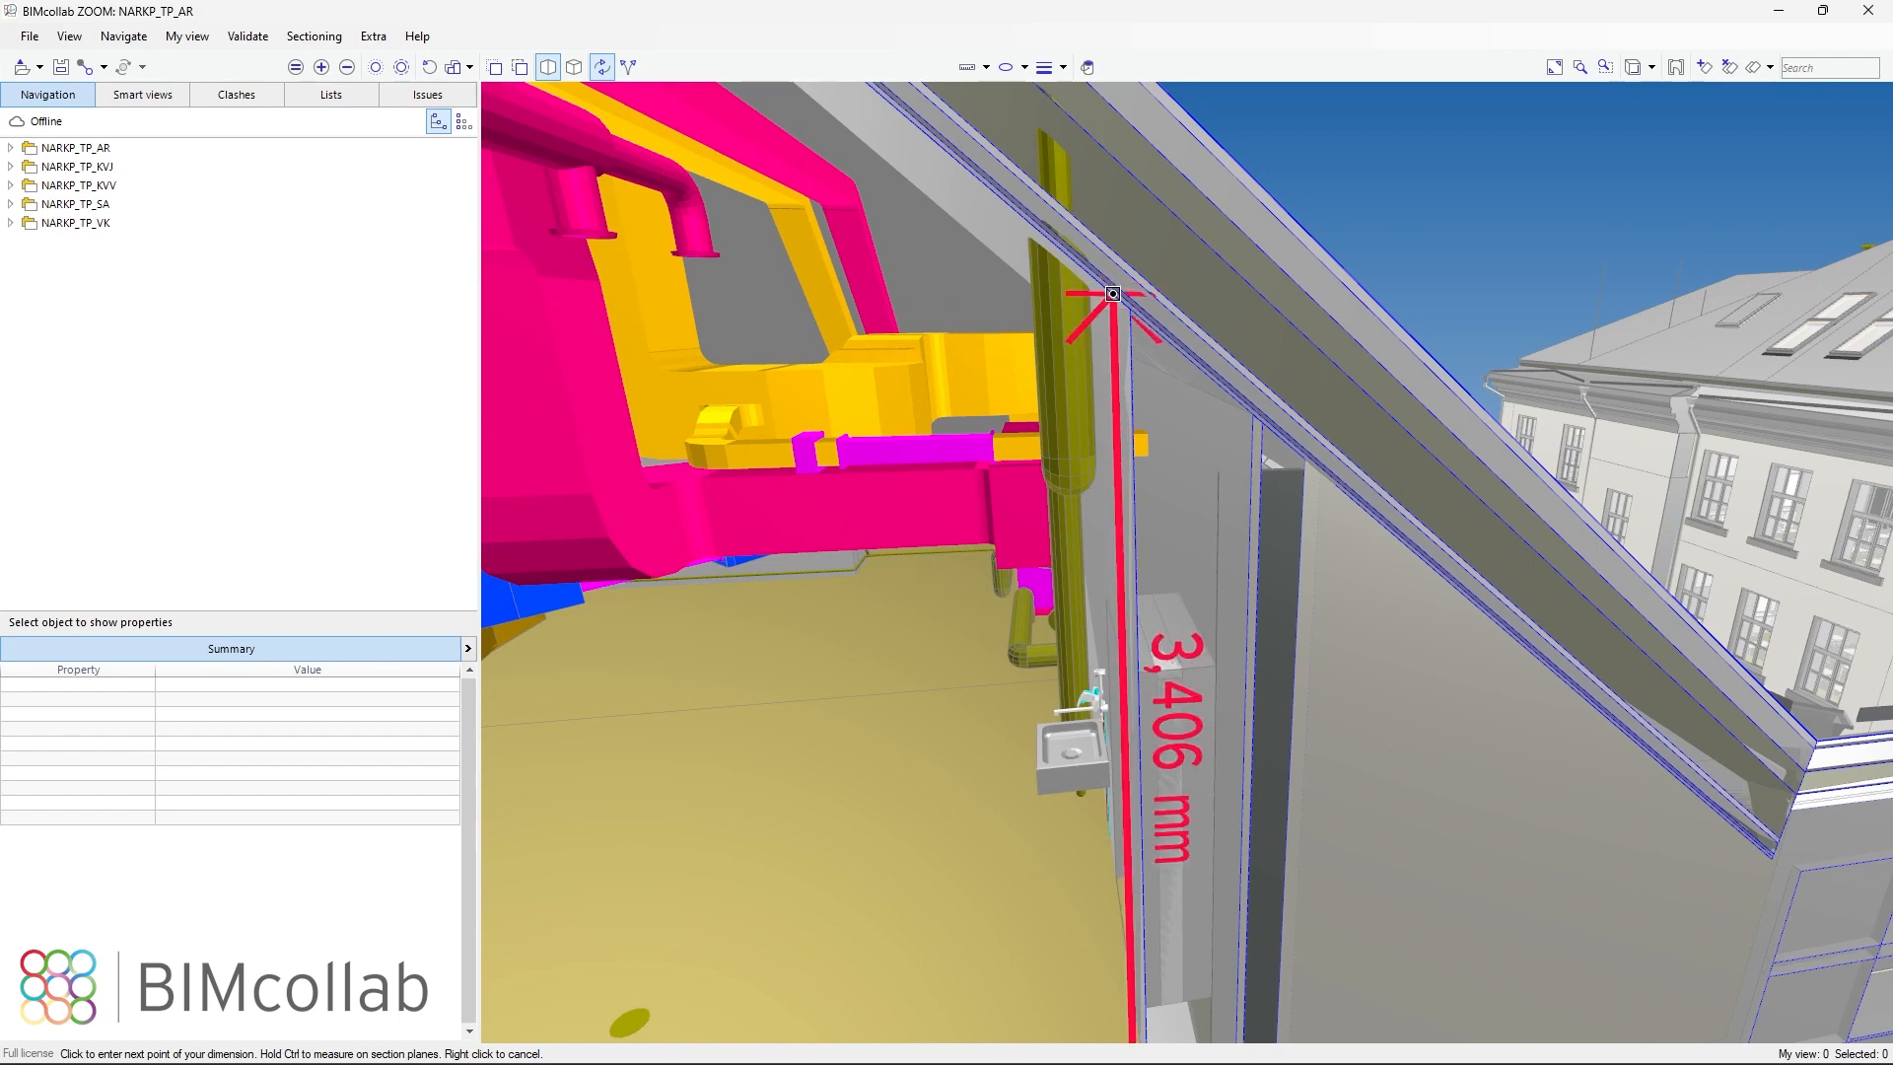
{"action": "left_click", "coordinate": [1113, 293]}
{"action": "left_click_drag", "start_coordinate": [1045, 481], "coordinate": [1402, 718]}
{"action": "scroll", "coordinate": [1429, 589], "scroll_direction": "up", "scroll_amount": 8}
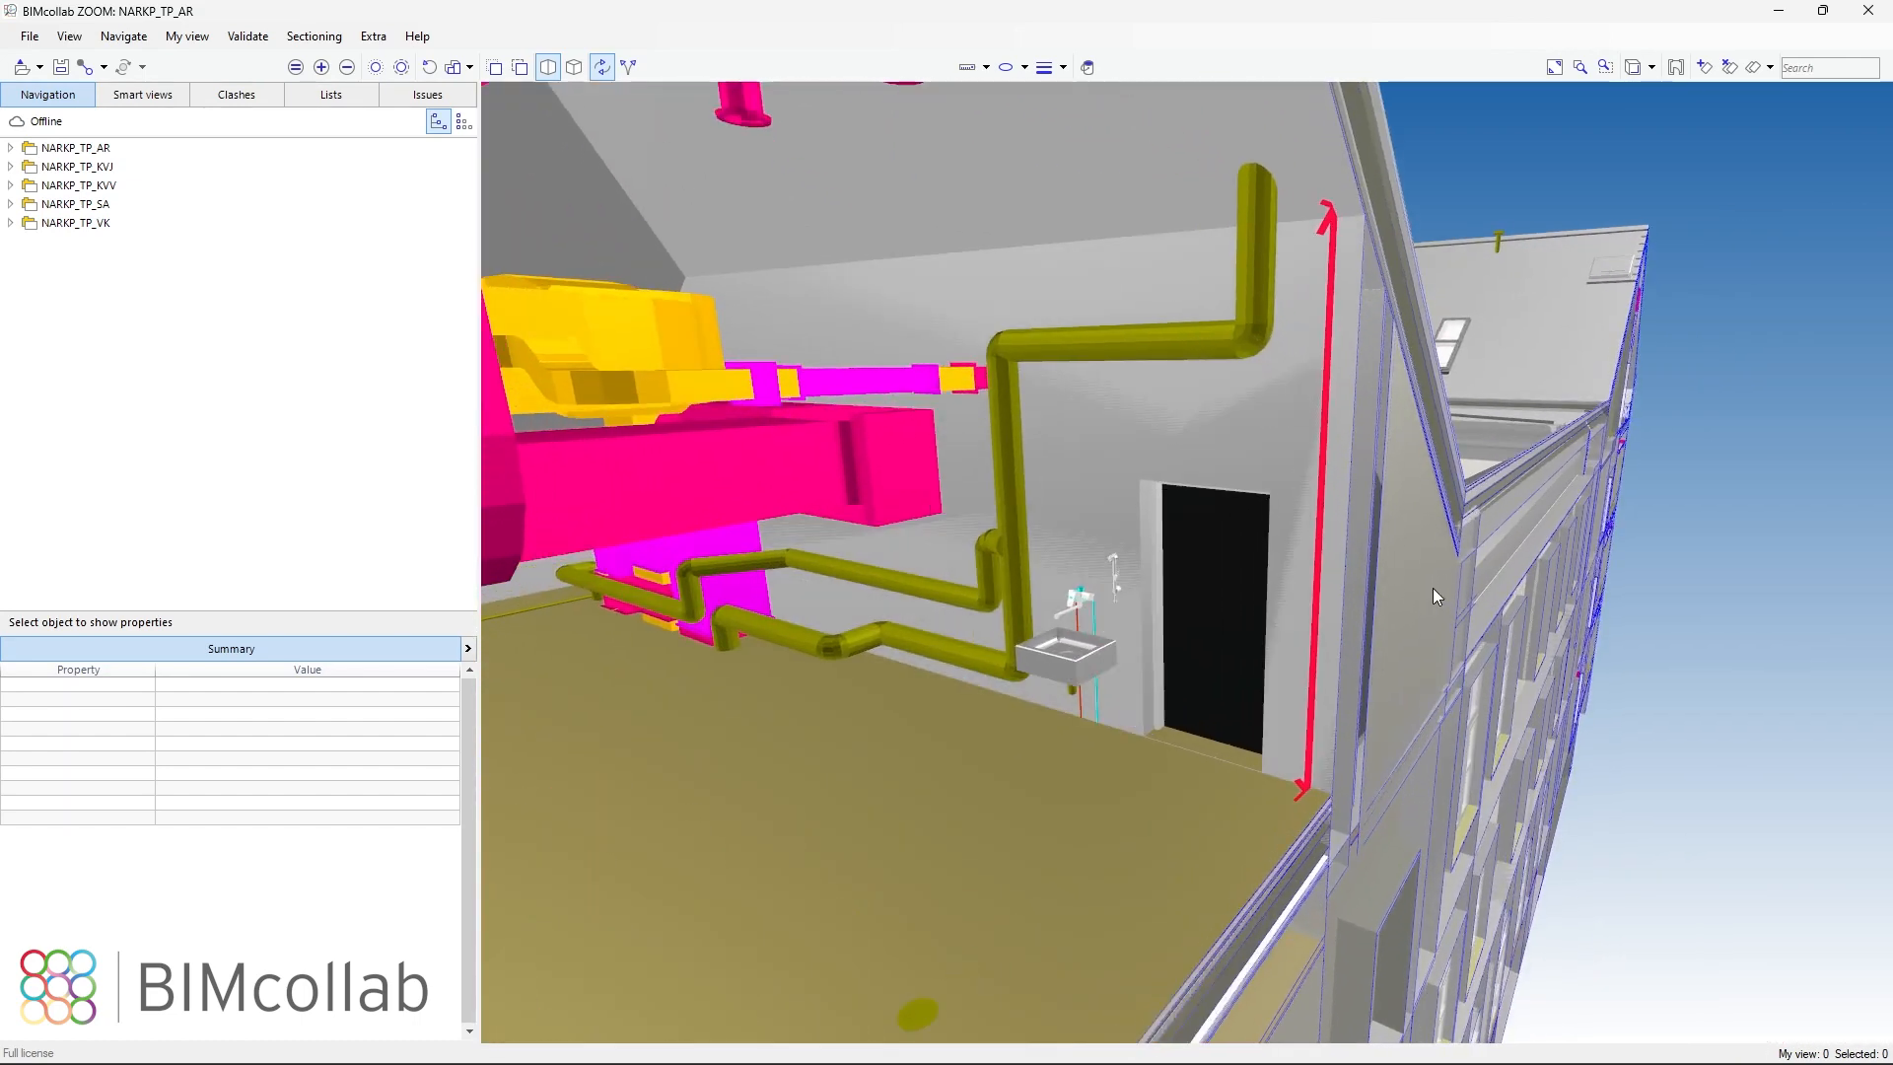
Place a second vertical dimension from the attic floor near the cut edge up to the sloping roof, beside the existing one
{"action": "left_click_drag", "start_coordinate": [1430, 590], "coordinate": [1365, 600]}
{"action": "left_click", "coordinate": [1111, 727]}
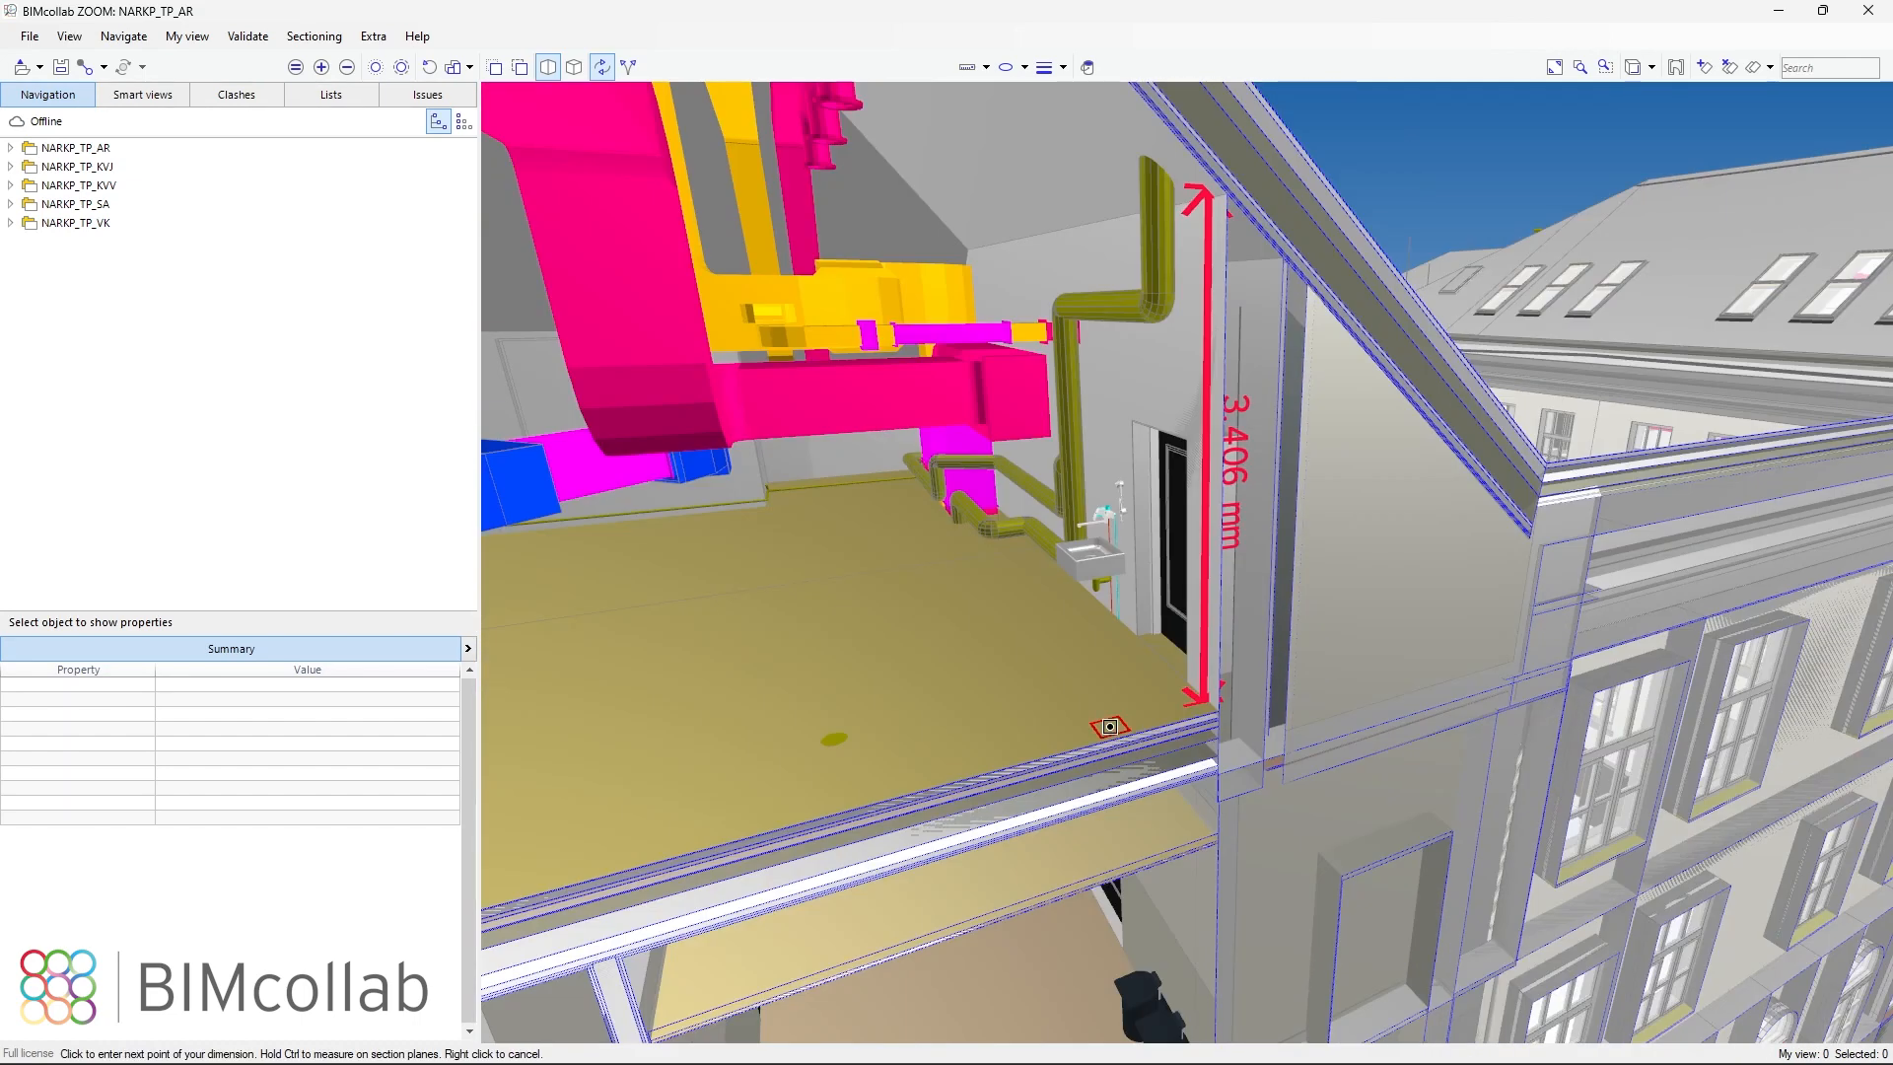
{"action": "left_click", "coordinate": [1119, 100]}
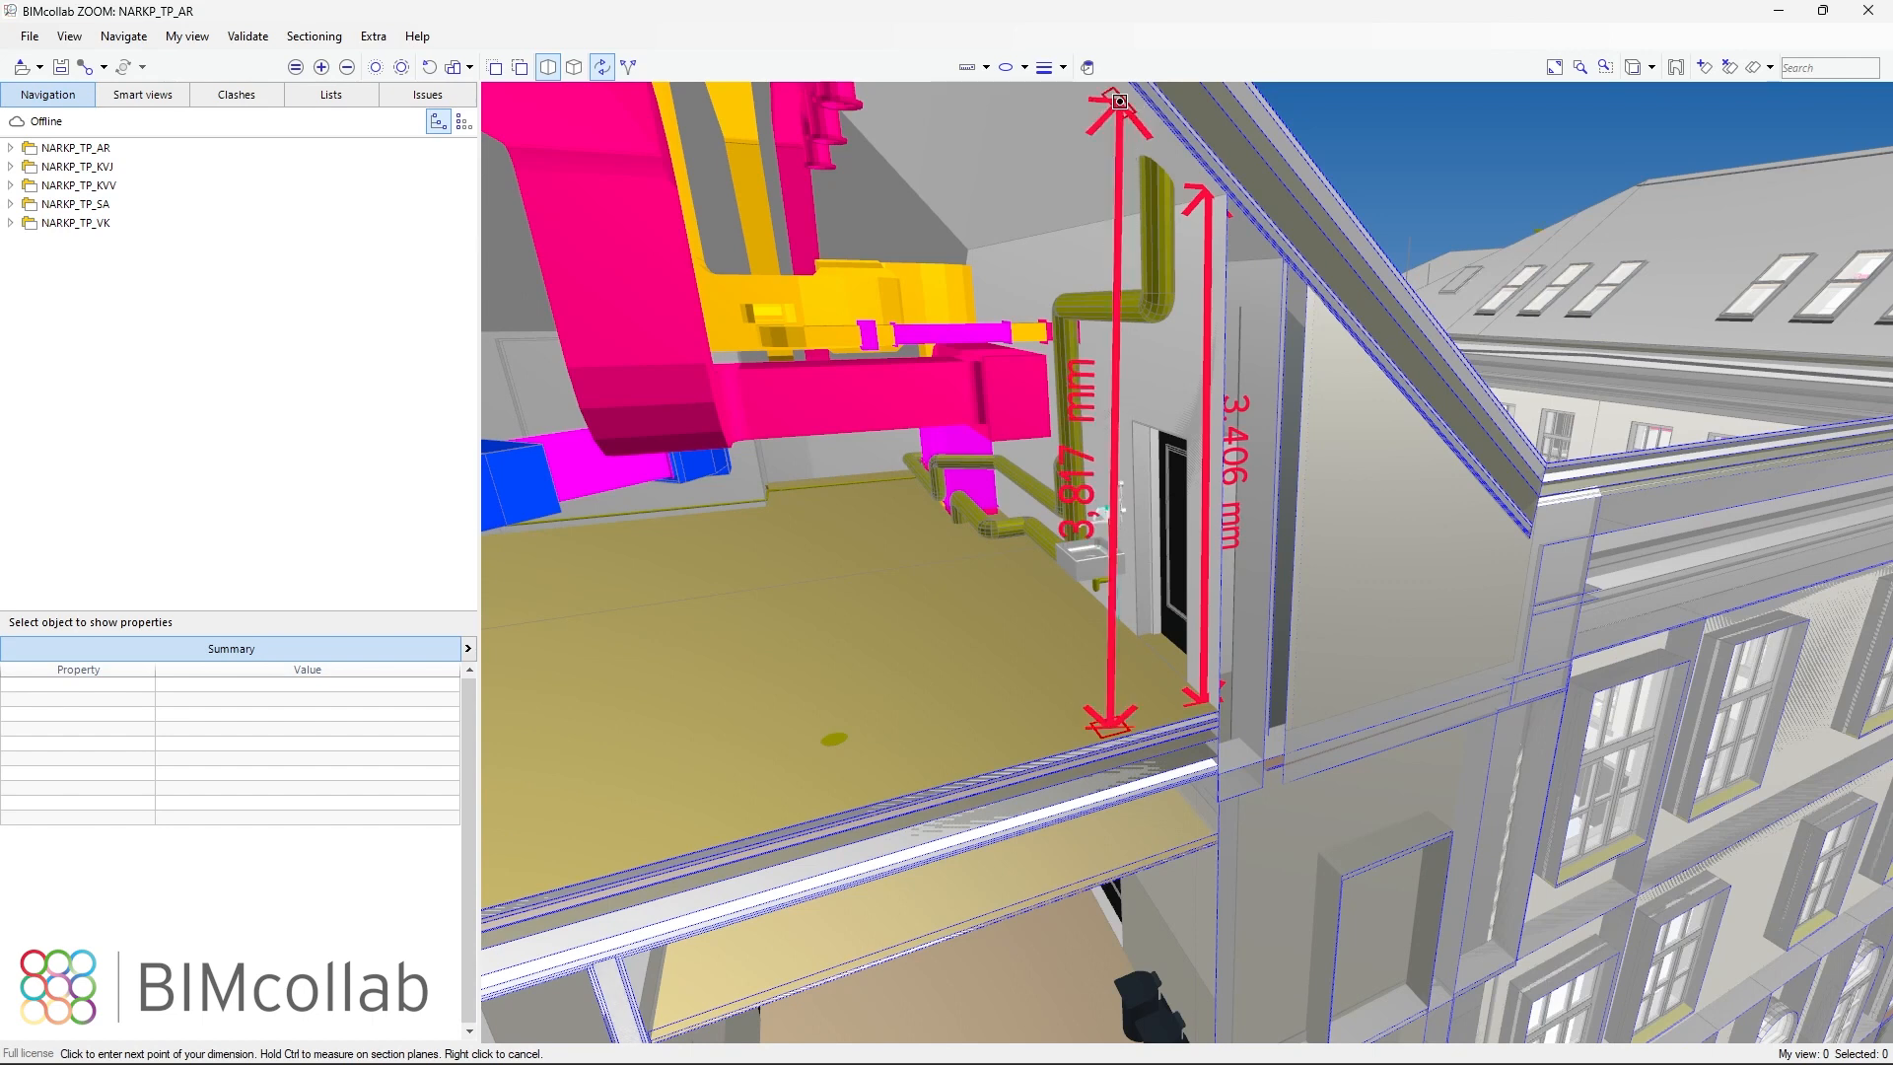
{"action": "right_click", "coordinate": [1120, 100]}
Hide the NARKP_TP_KVV model to clear the ducts and ventilation unit out of the attic
{"action": "left_click_drag", "start_coordinate": [1010, 367], "coordinate": [1008, 426]}
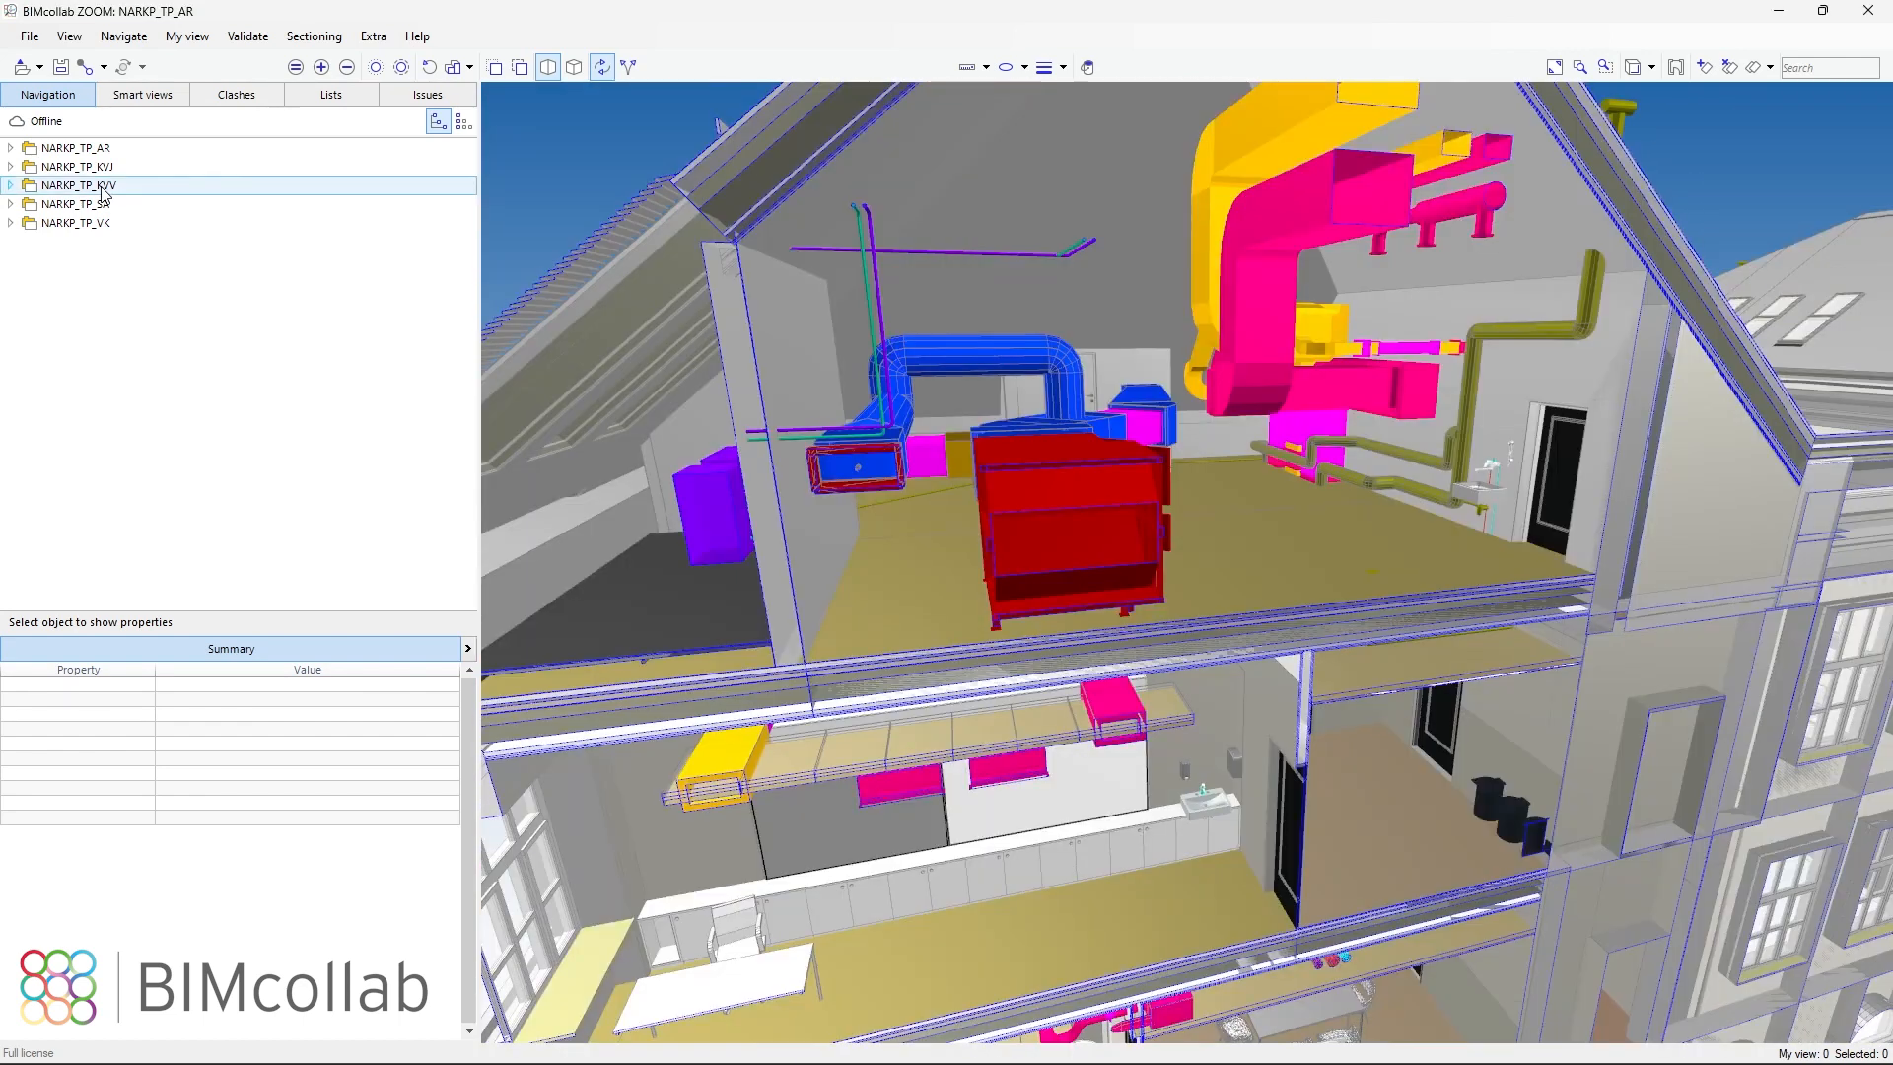
{"action": "left_click", "coordinate": [78, 185]}
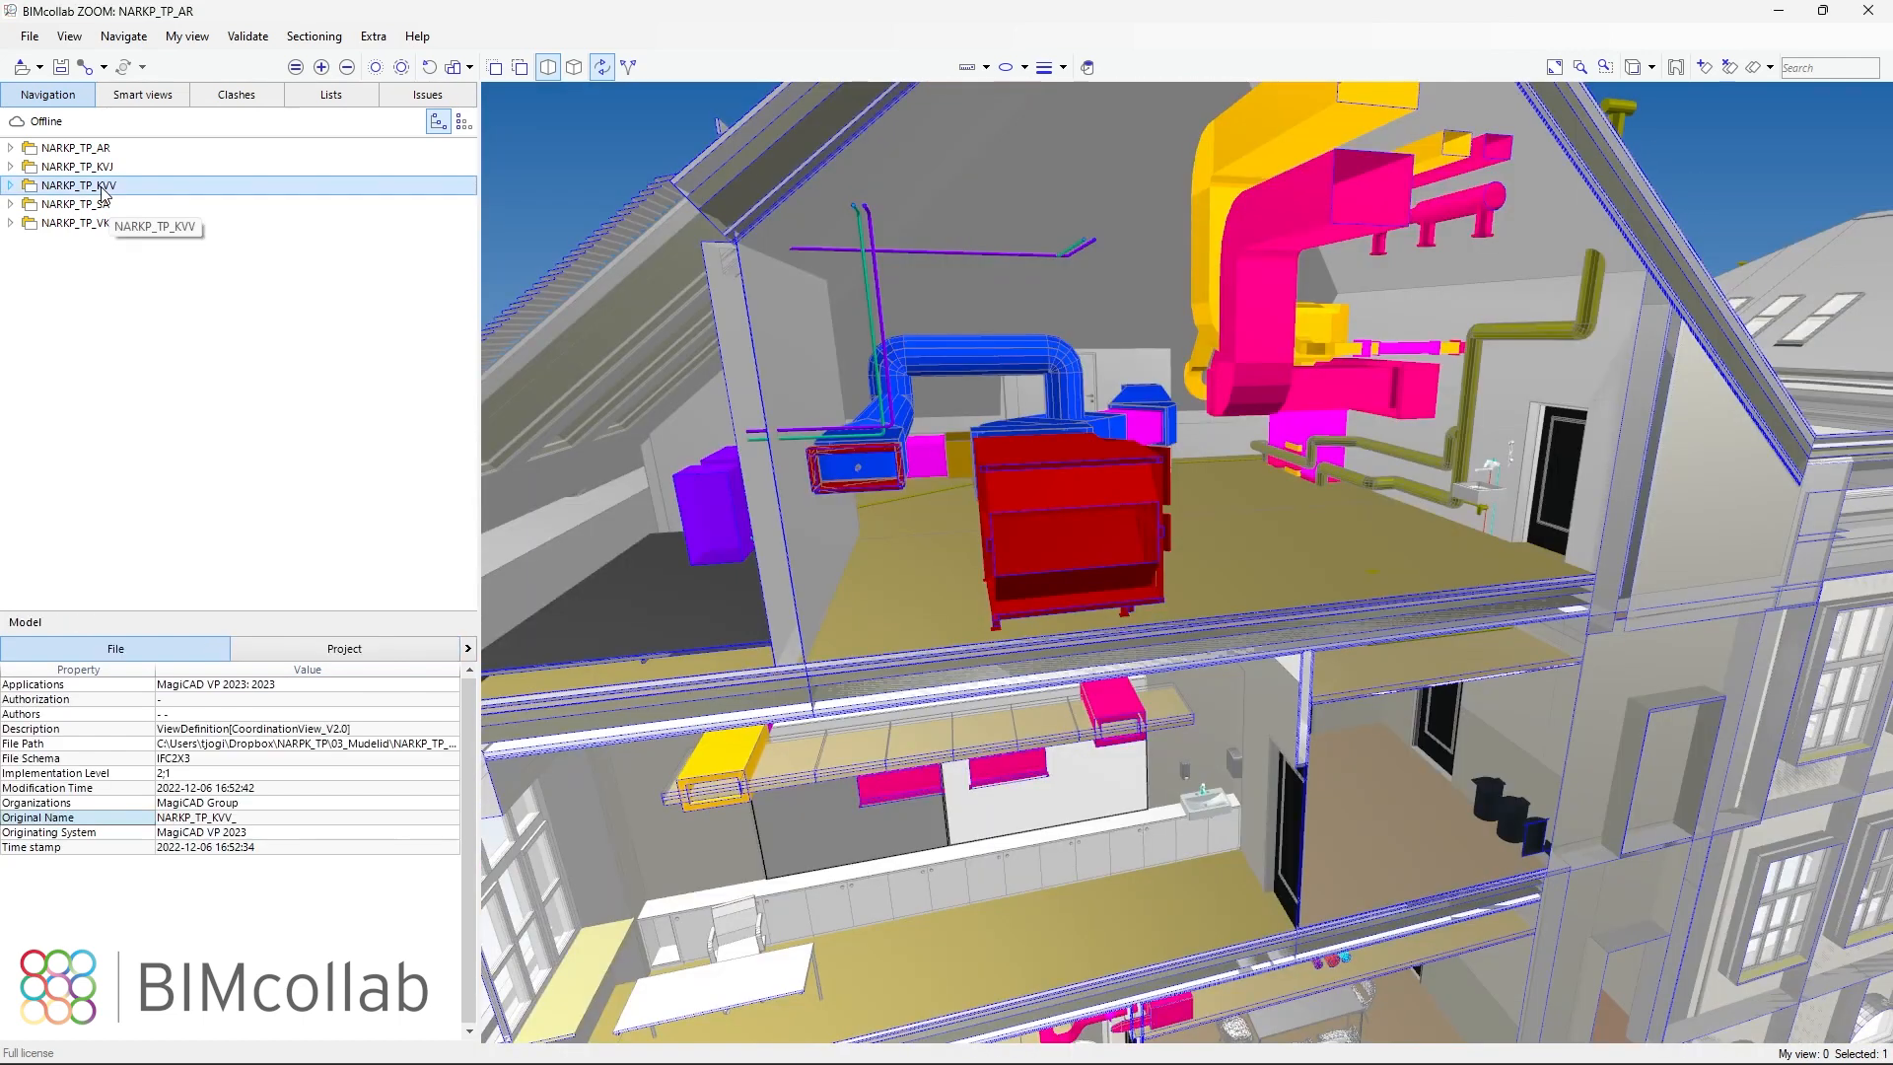
{"action": "key", "text": "space"}
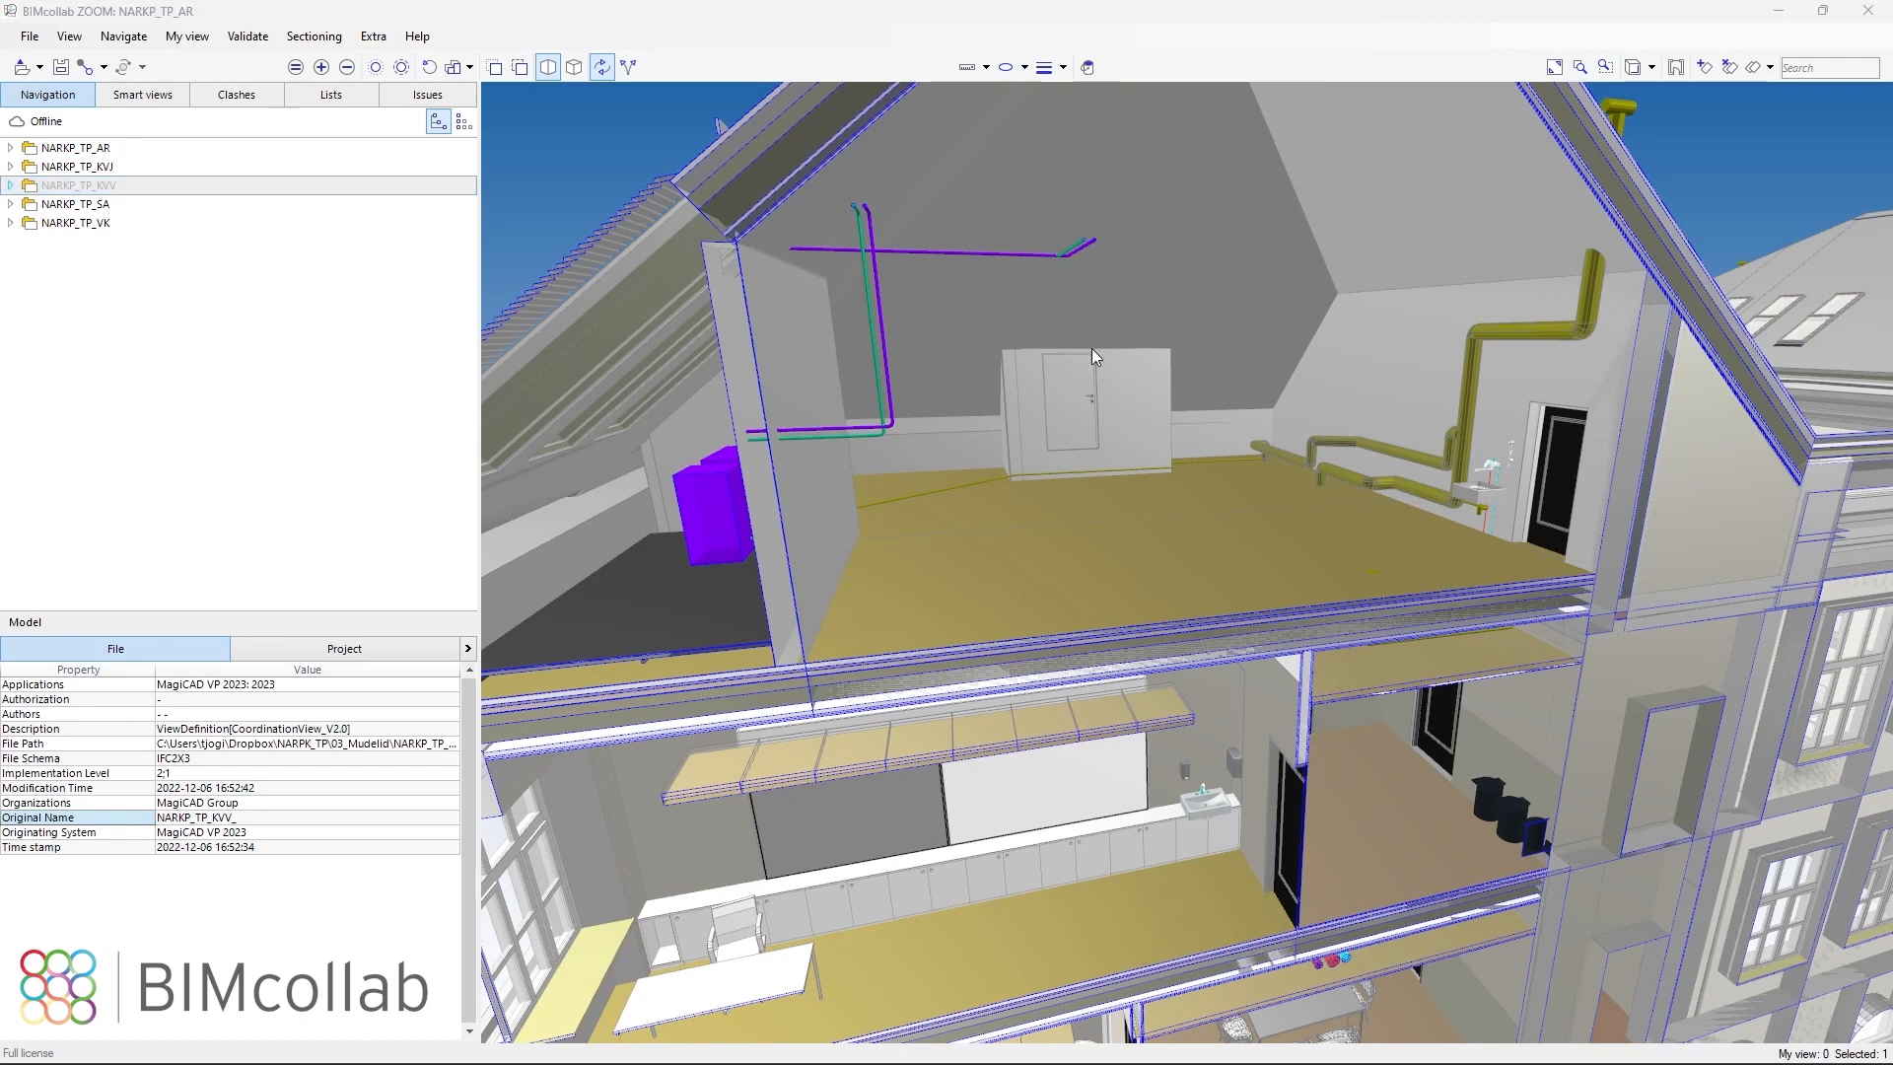
Dimension the attic's clear width from the side wall by the purple and green pipes to the wall with the door
{"action": "scroll", "coordinate": [1091, 355], "scroll_direction": "up", "scroll_amount": 2}
{"action": "scroll", "coordinate": [1055, 388], "scroll_direction": "up", "scroll_amount": 3}
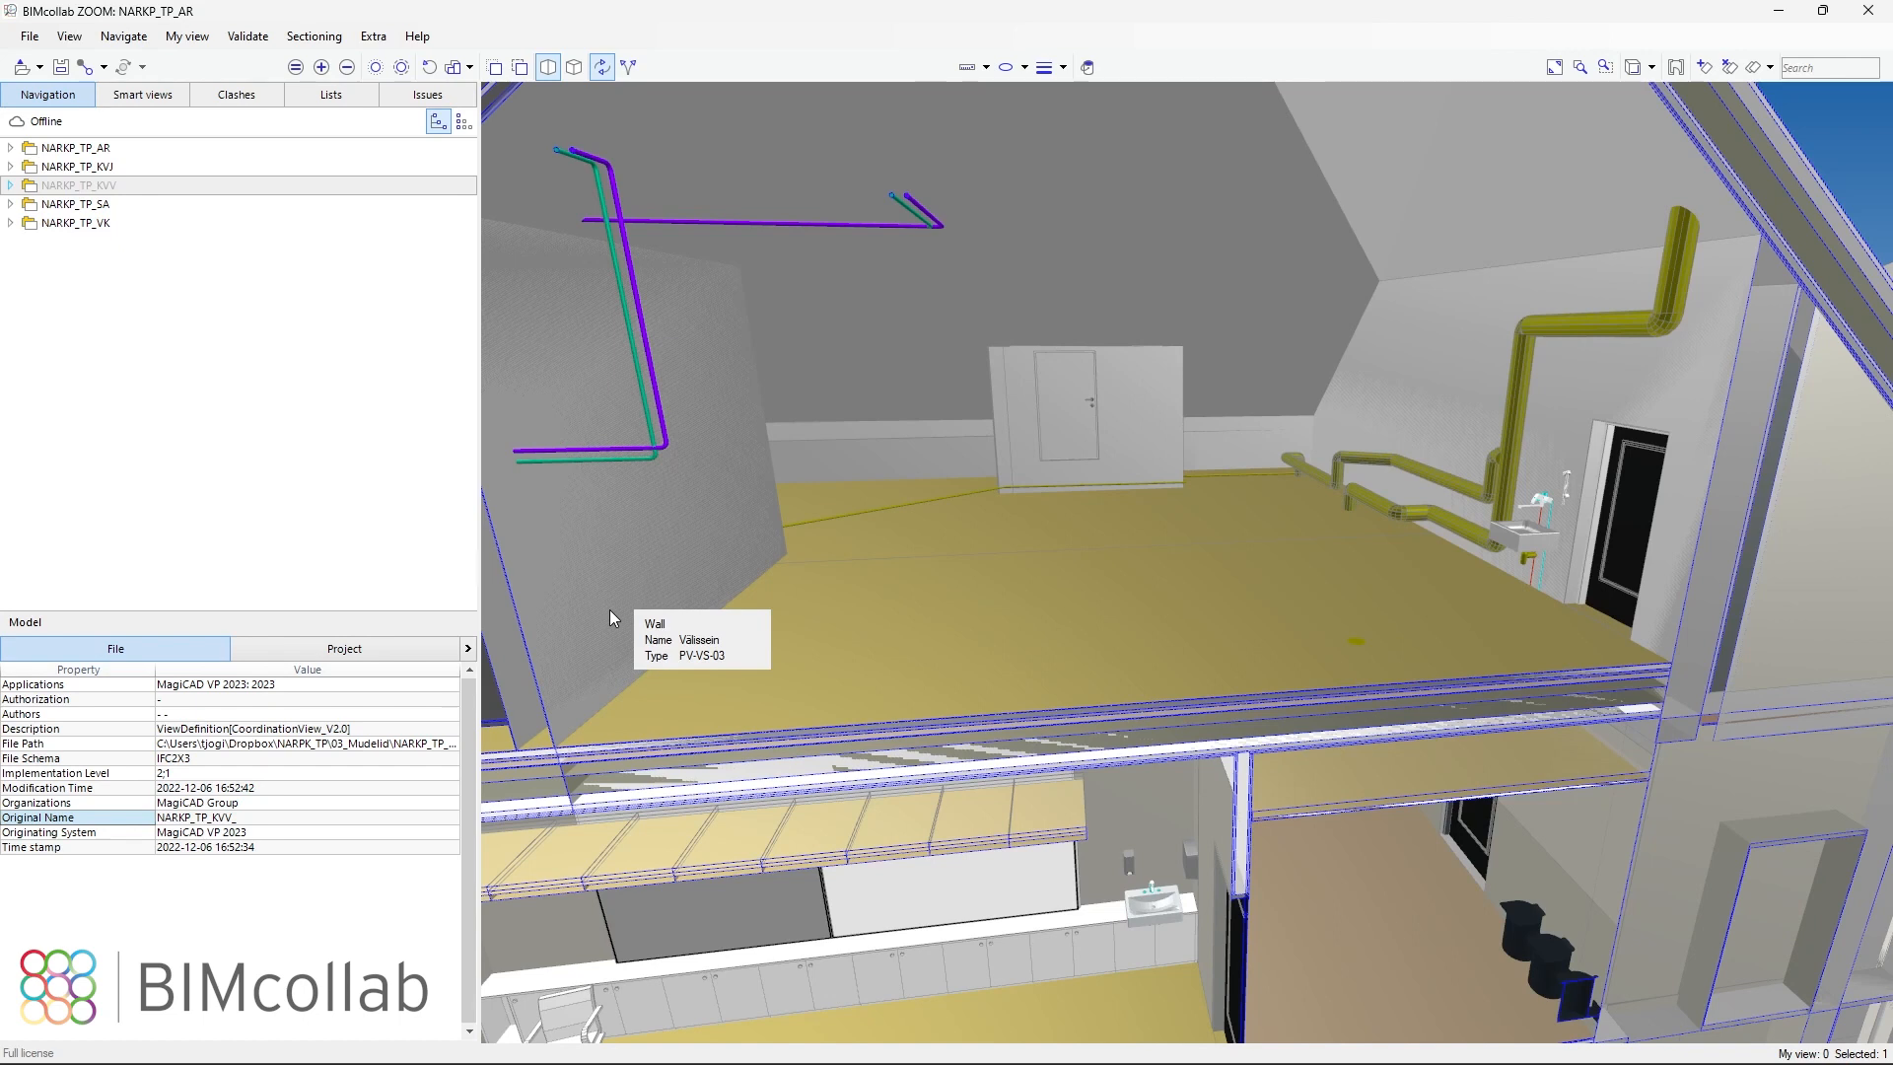
{"action": "key", "text": "Escape"}
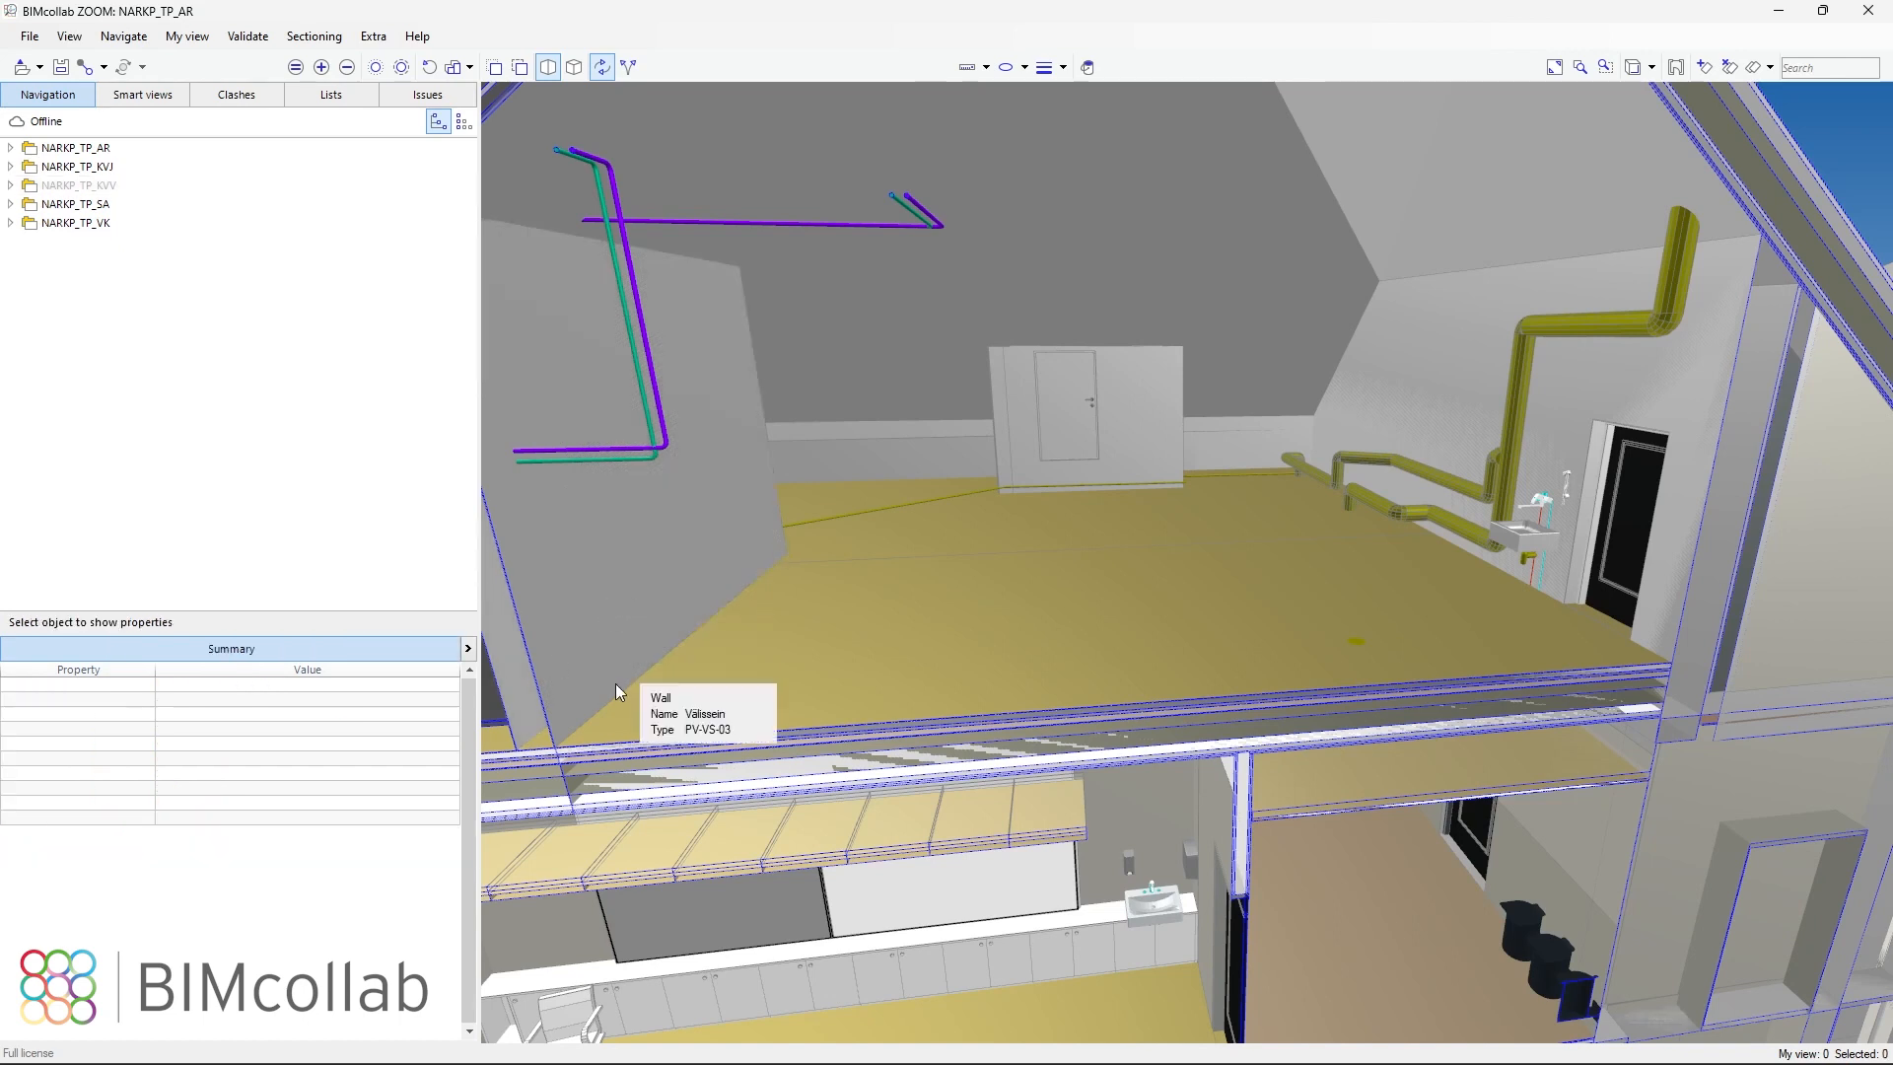
{"action": "key", "text": "m"}
{"action": "left_click", "coordinate": [567, 633]}
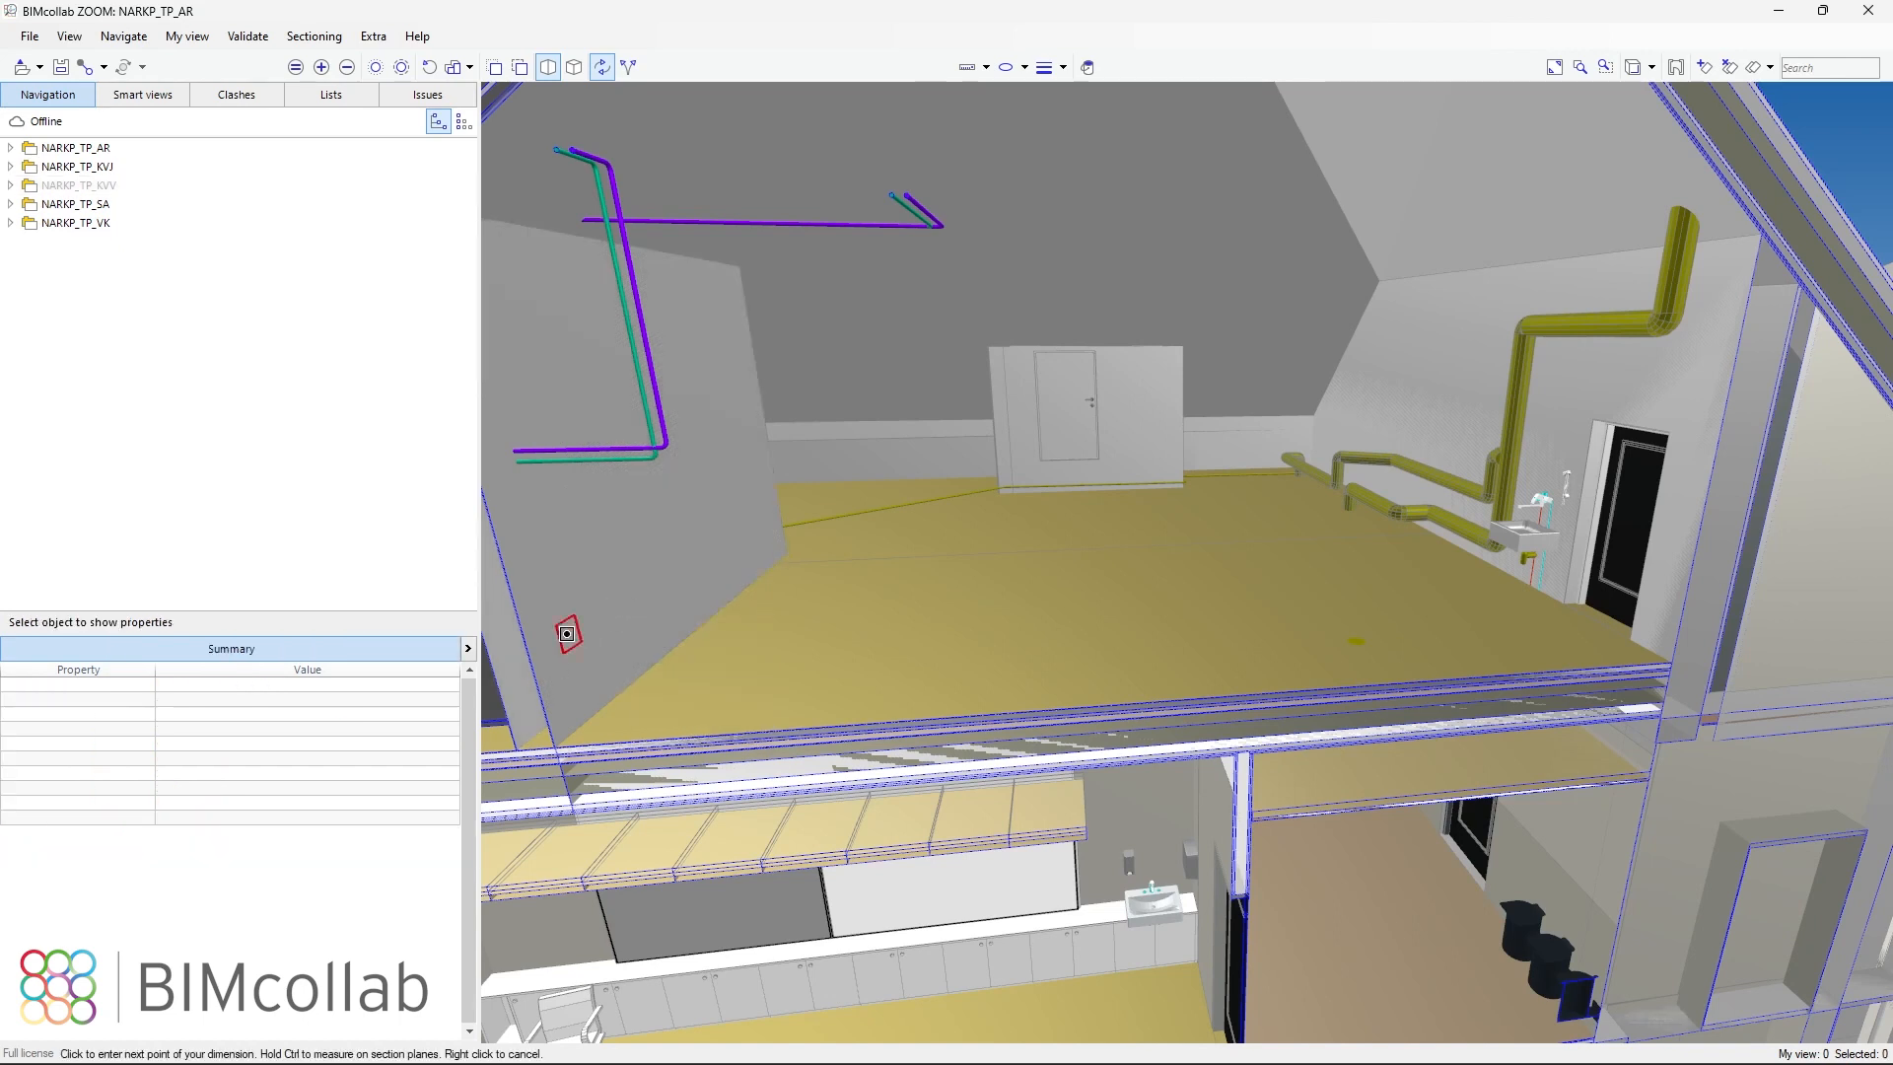
{"action": "left_click", "coordinate": [1655, 577]}
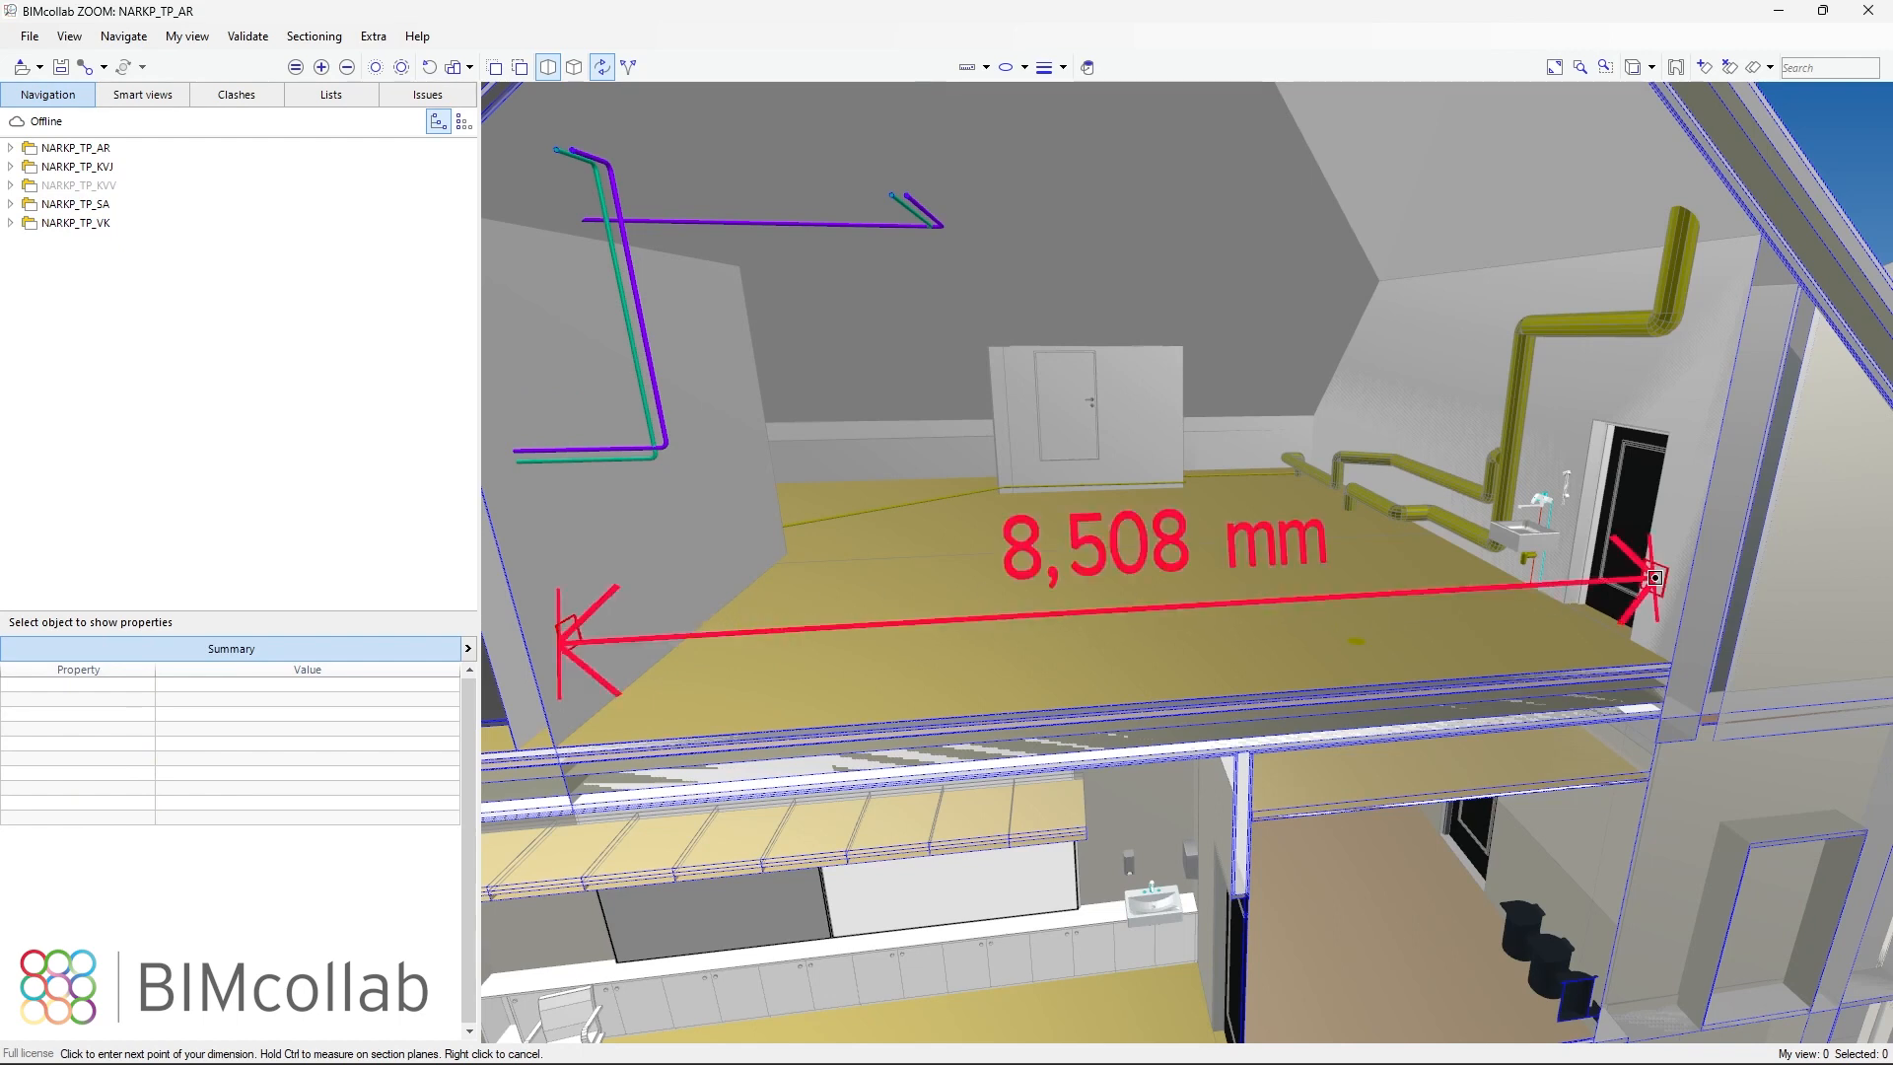
Try to dimension from the middle of the attic floor to the roof slope above the wall with the door
{"action": "left_click_drag", "start_coordinate": [978, 491], "coordinate": [844, 447]}
{"action": "left_click_drag", "start_coordinate": [905, 477], "coordinate": [925, 546]}
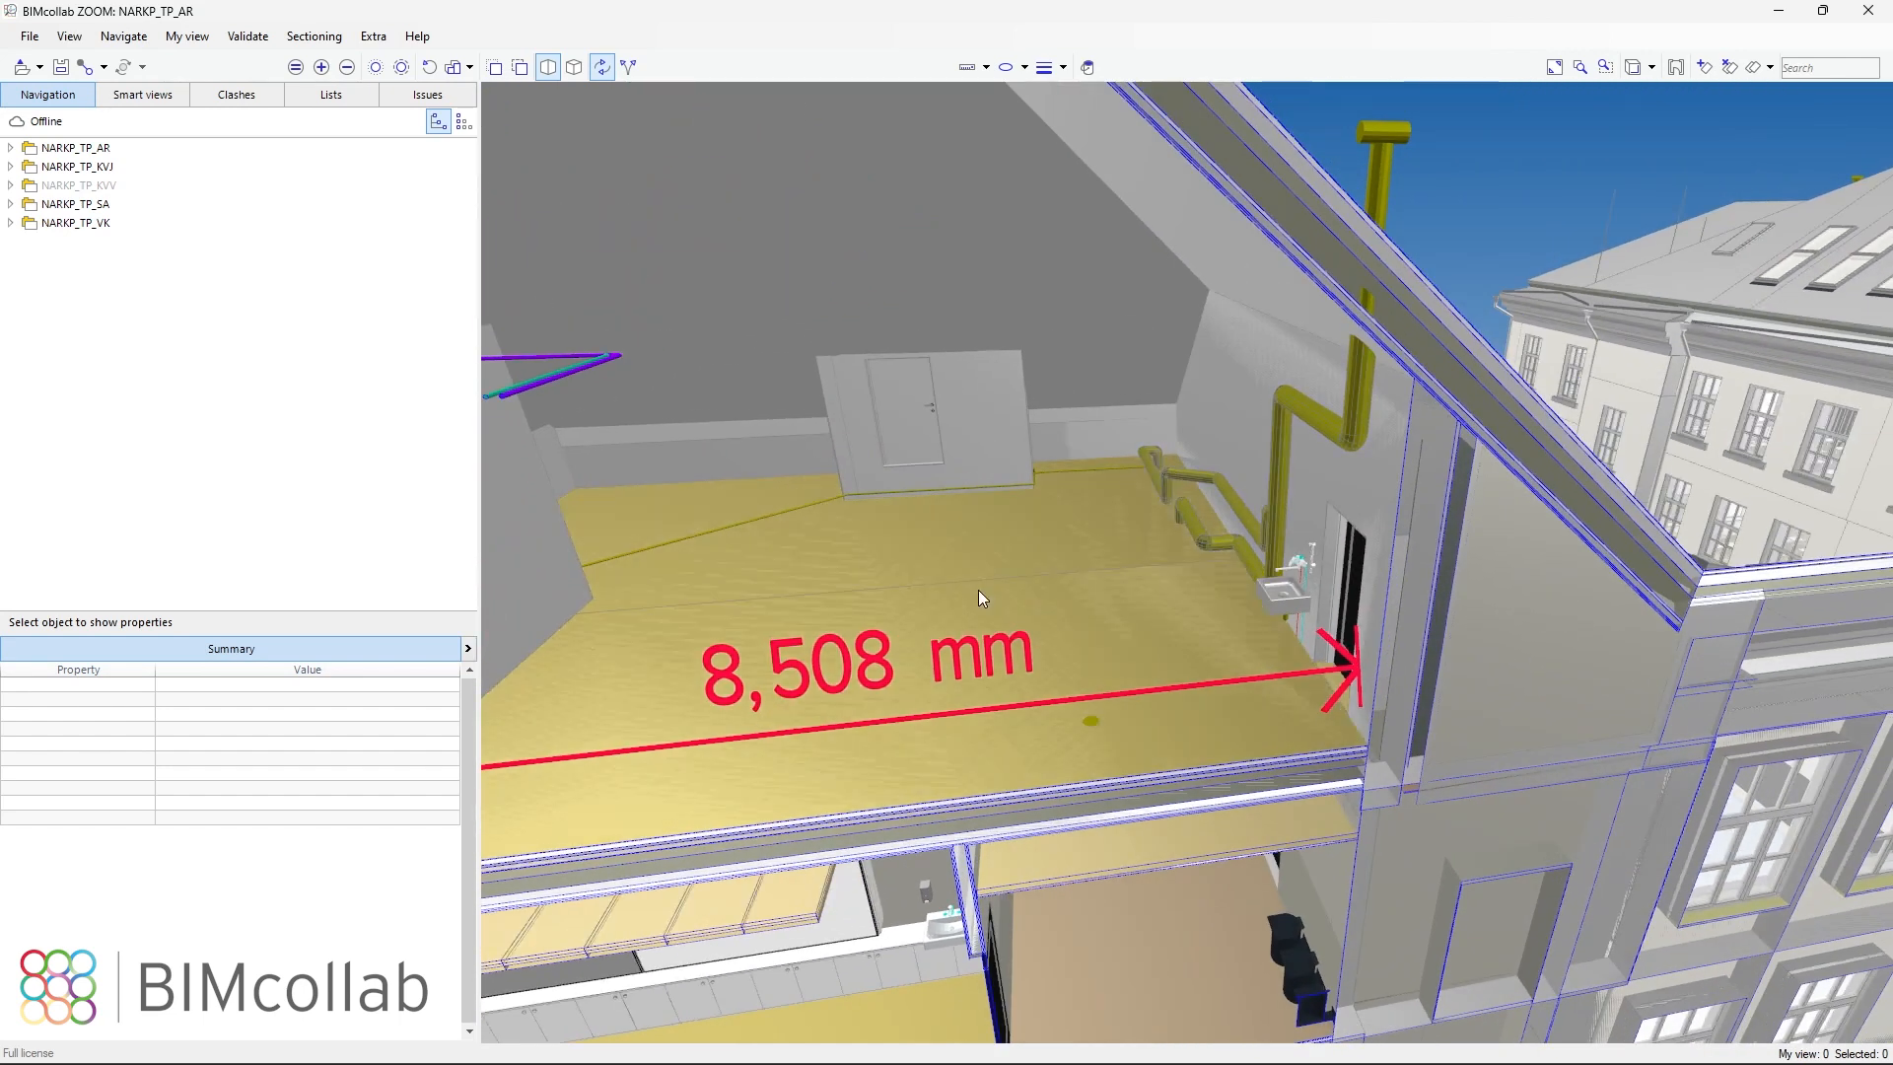
{"action": "key", "text": "d"}
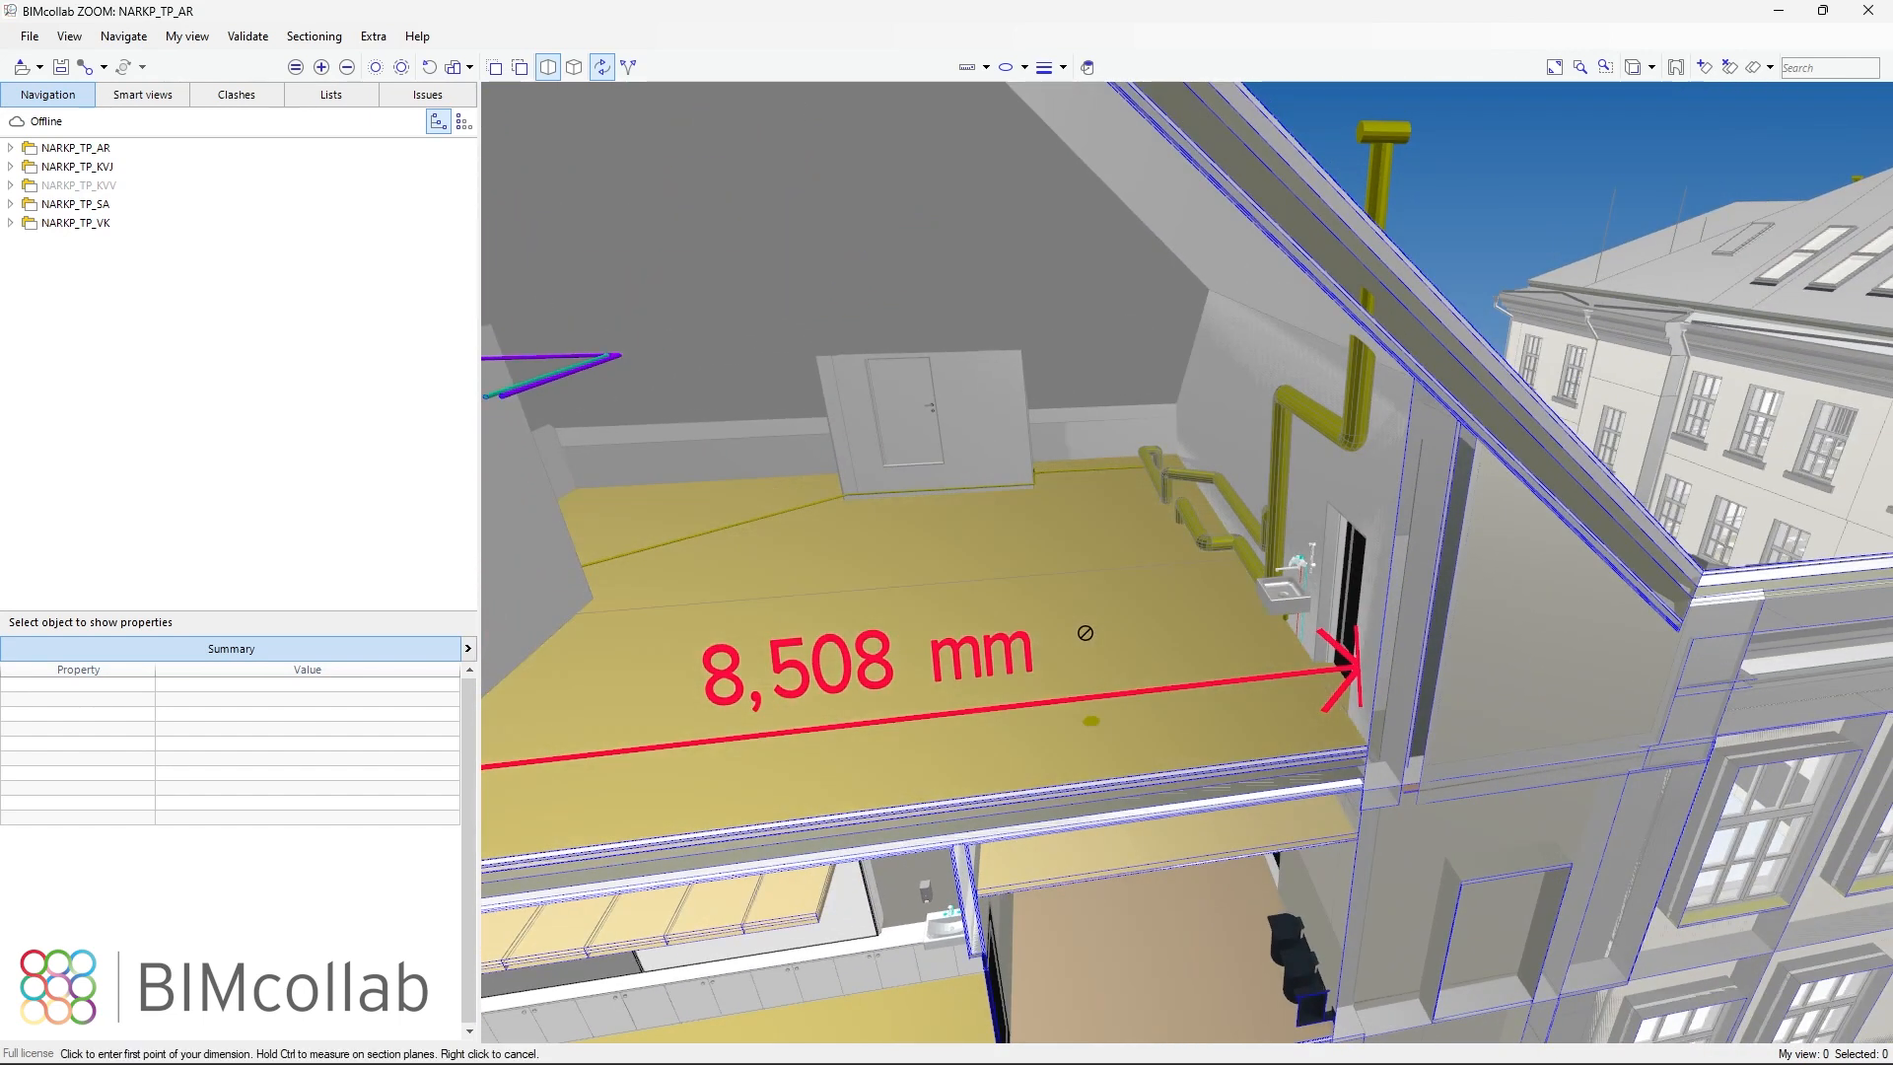
{"action": "left_click", "coordinate": [1076, 645]}
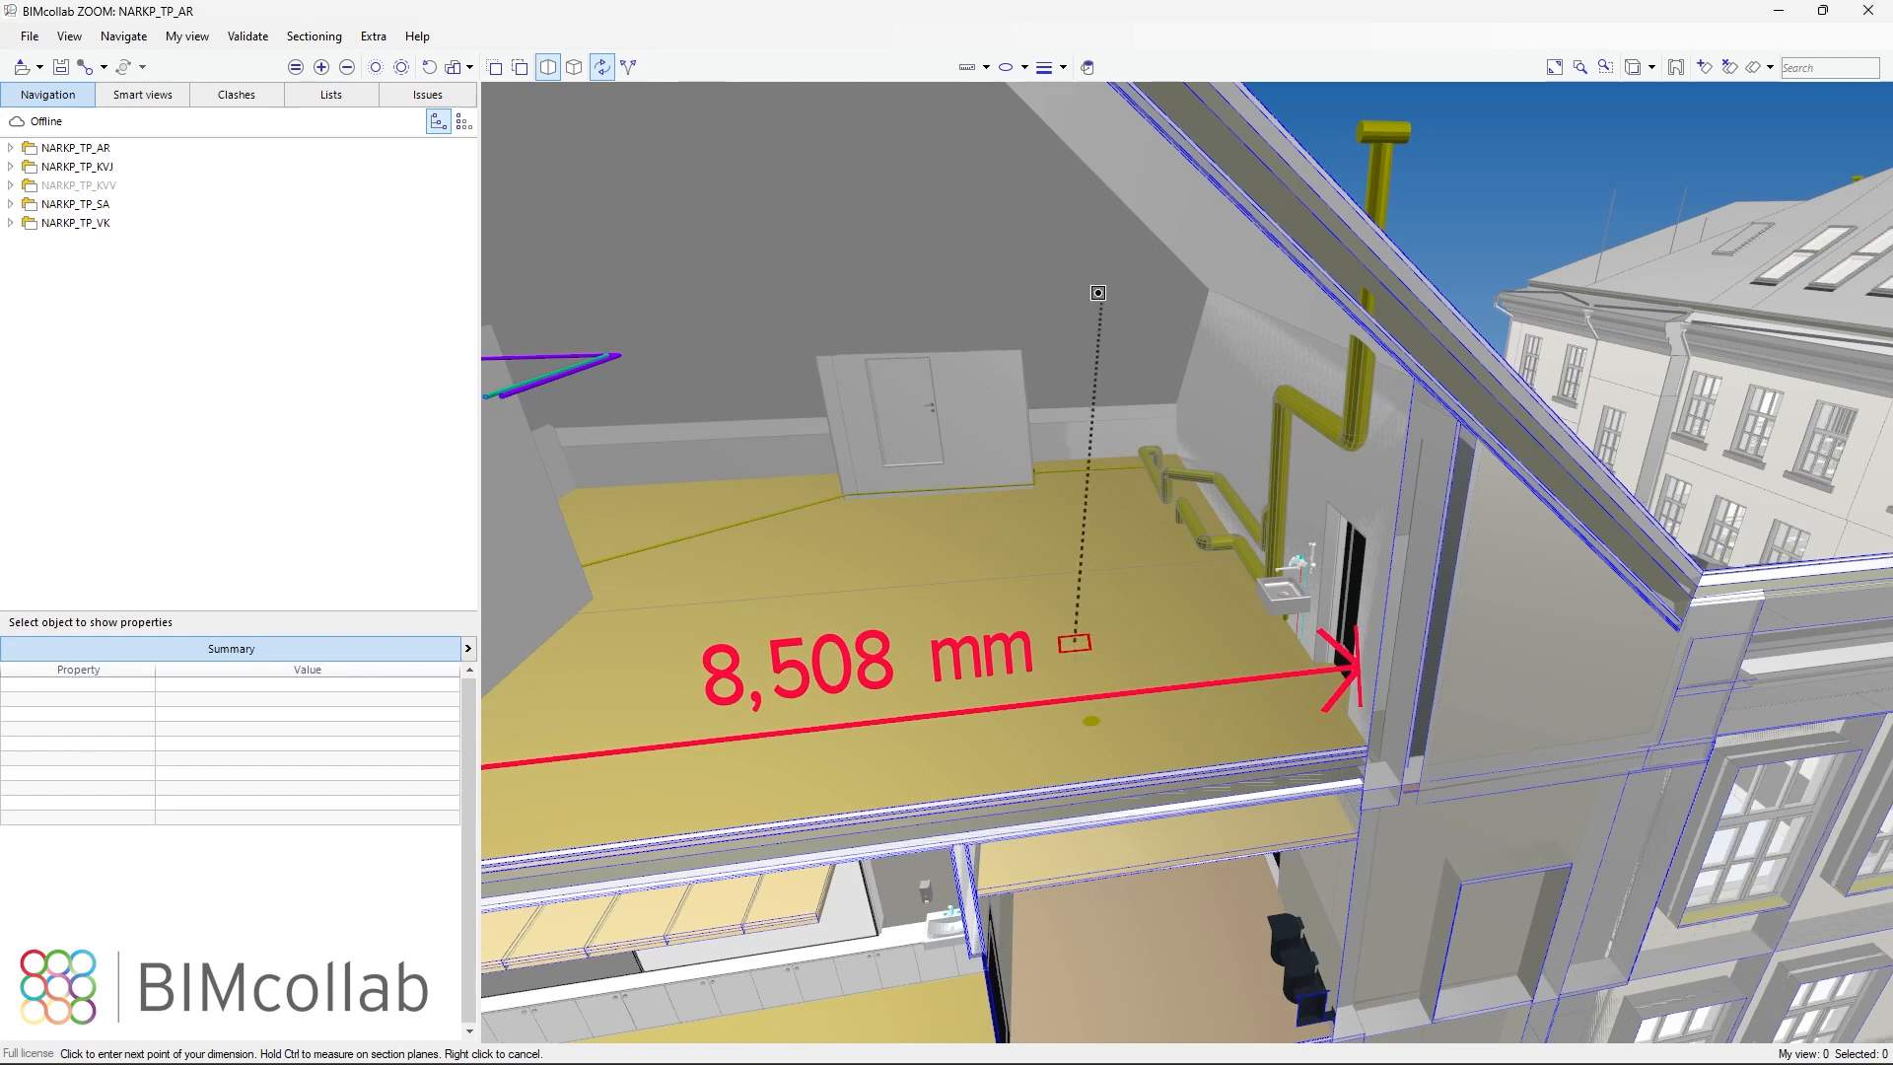
{"action": "left_click", "coordinate": [1197, 207]}
{"action": "left_click_drag", "start_coordinate": [1146, 281], "coordinate": [1130, 337]}
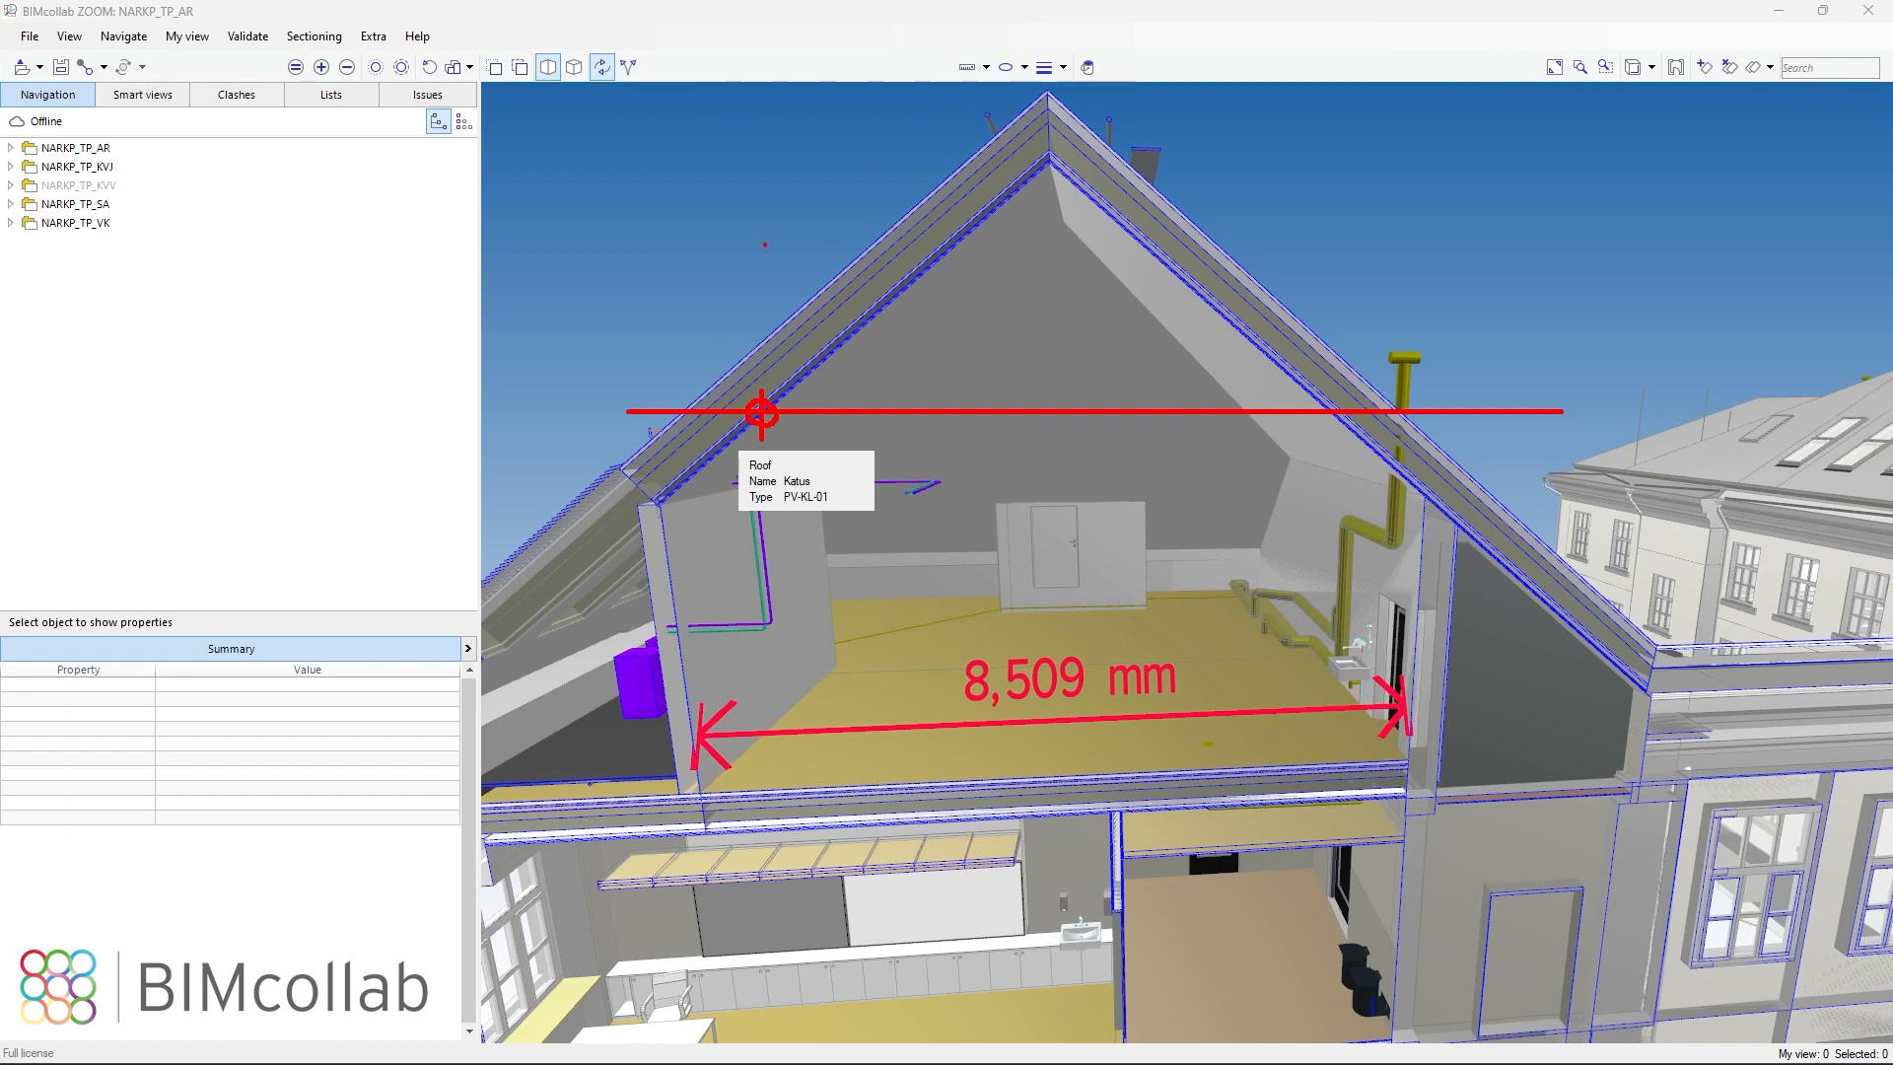
Place a dimension from the attic floor to the opposite roof slope, above the purple and green pipes
{"action": "scroll", "coordinate": [917, 690], "scroll_direction": "up", "scroll_amount": 3}
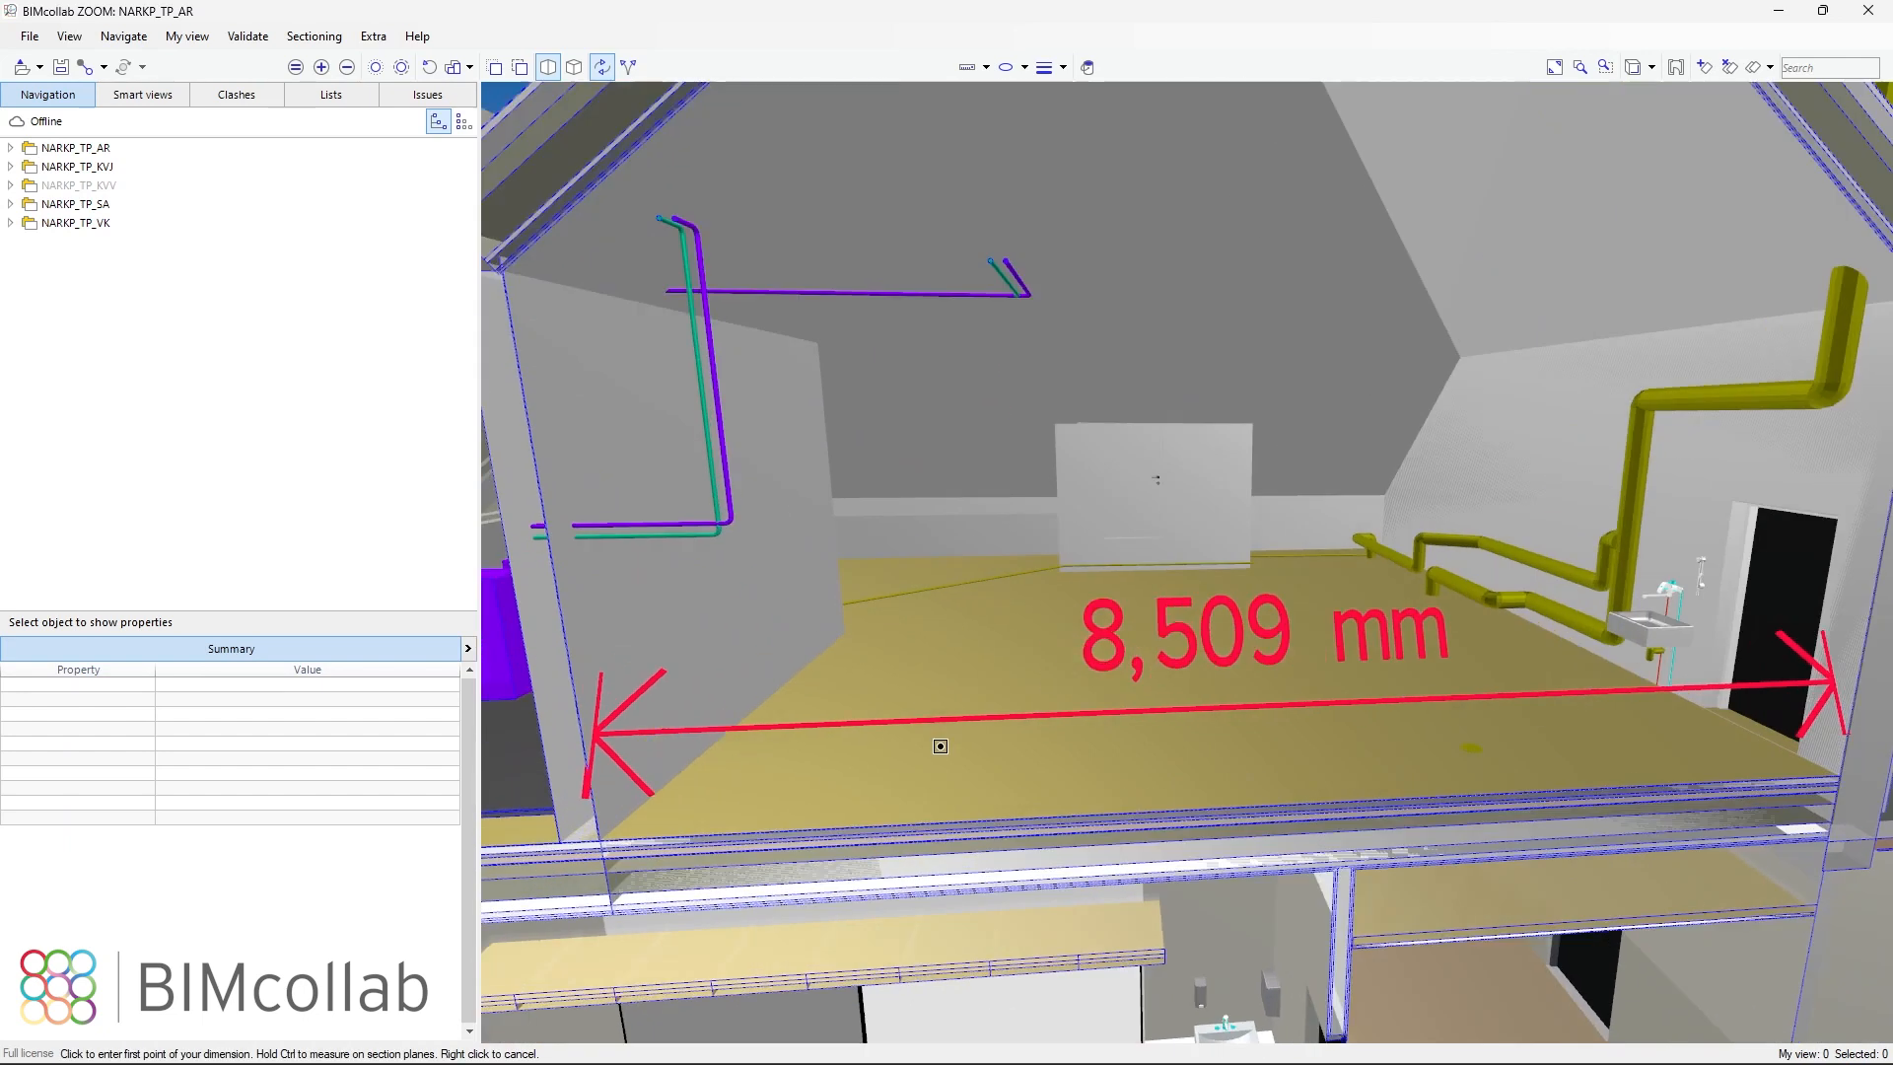
{"action": "left_click", "coordinate": [920, 688]}
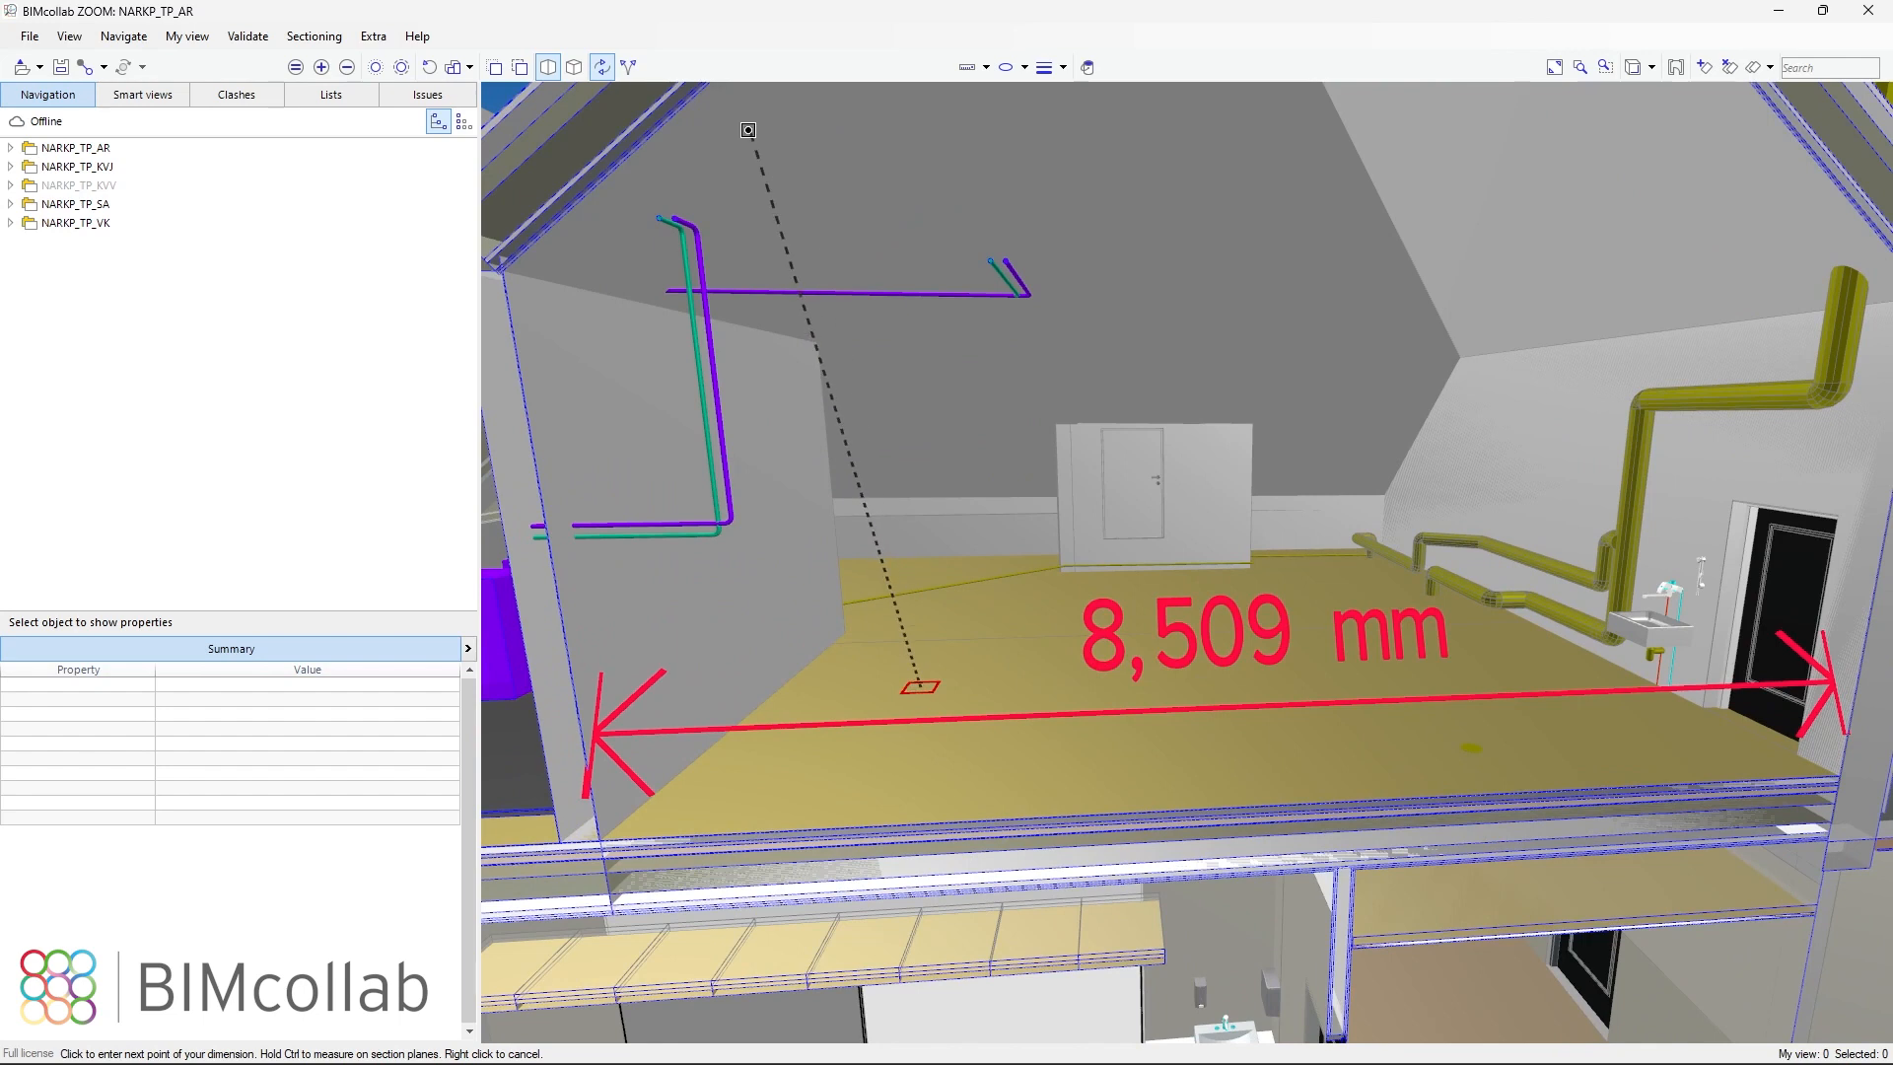
{"action": "left_click", "coordinate": [748, 129]}
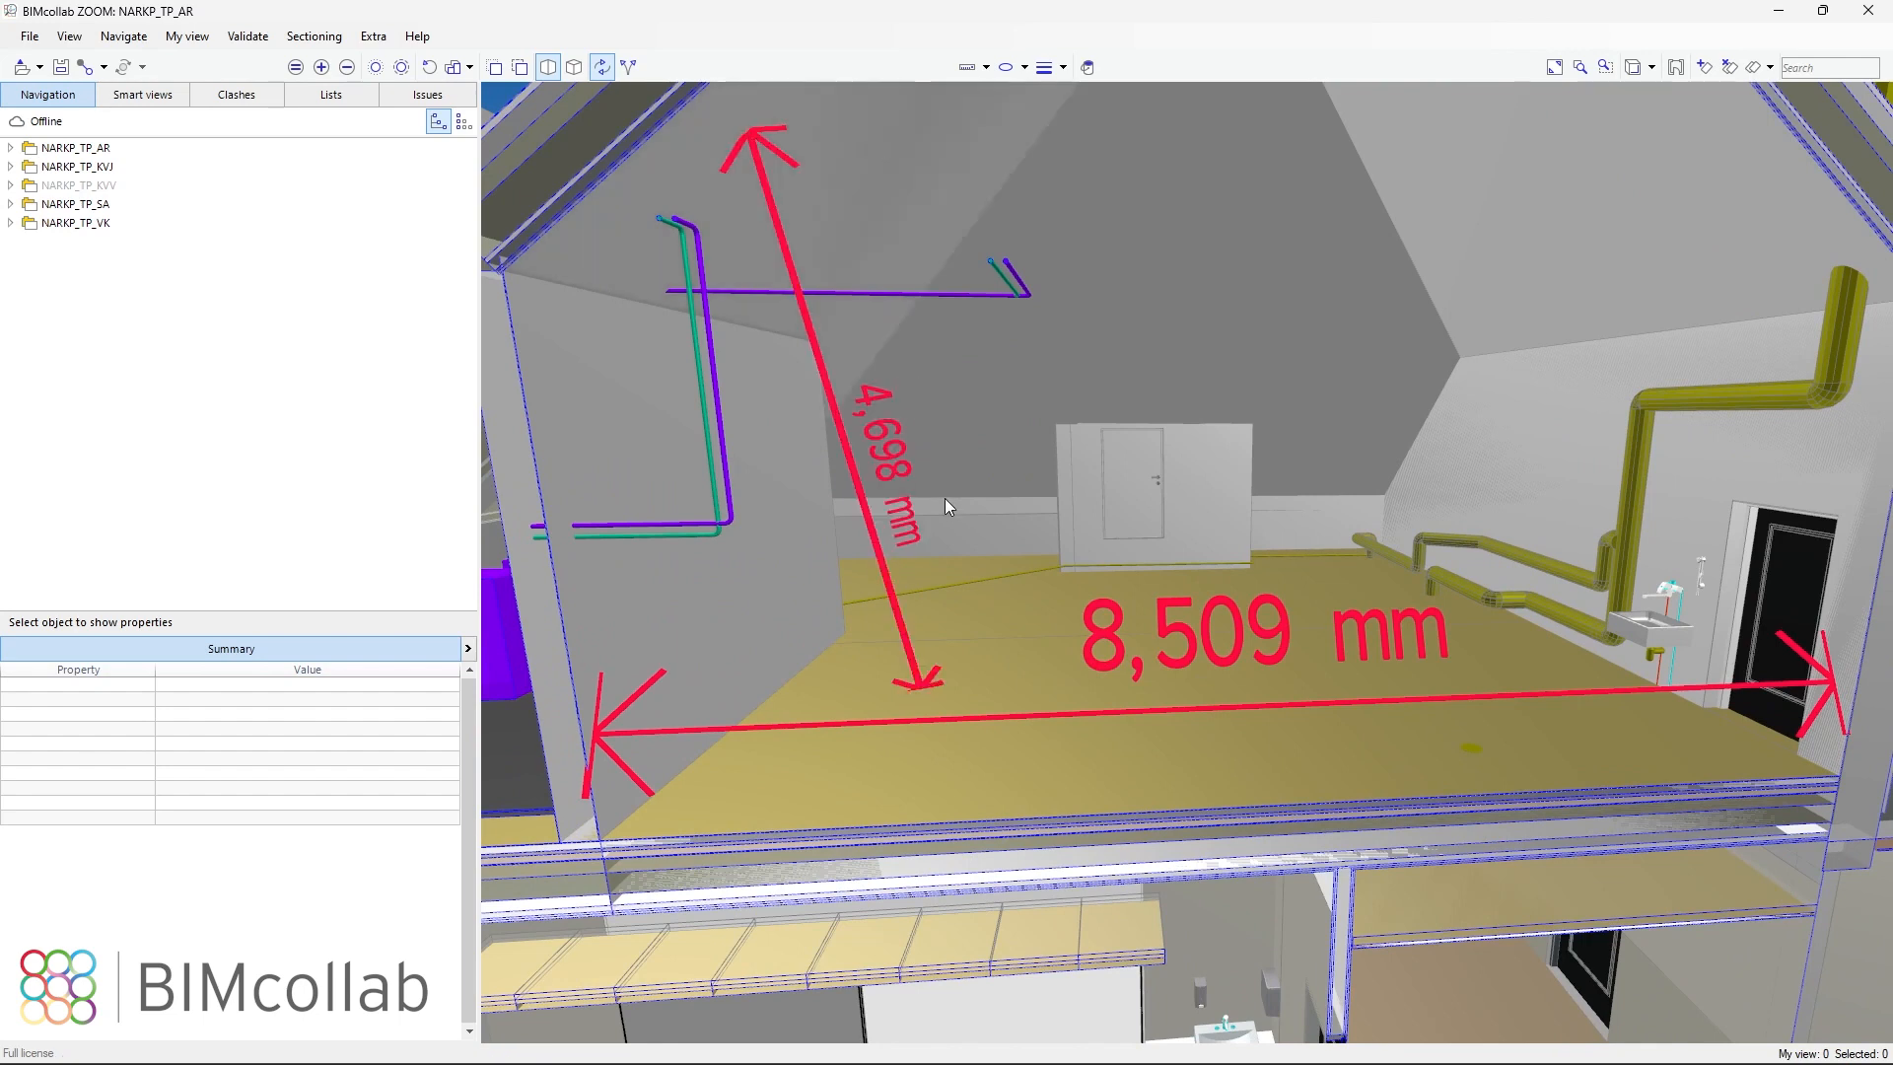
Examine the slanted floor-to-roof dimension and the attic width dimension from close up and from outside
{"action": "scroll", "coordinate": [945, 498], "scroll_direction": "up", "scroll_amount": 5}
{"action": "left_click_drag", "start_coordinate": [933, 587], "coordinate": [862, 618]}
{"action": "middle_click_drag", "start_coordinate": [825, 629], "coordinate": [1151, 514]}
{"action": "left_click_drag", "start_coordinate": [1022, 714], "coordinate": [1045, 682]}
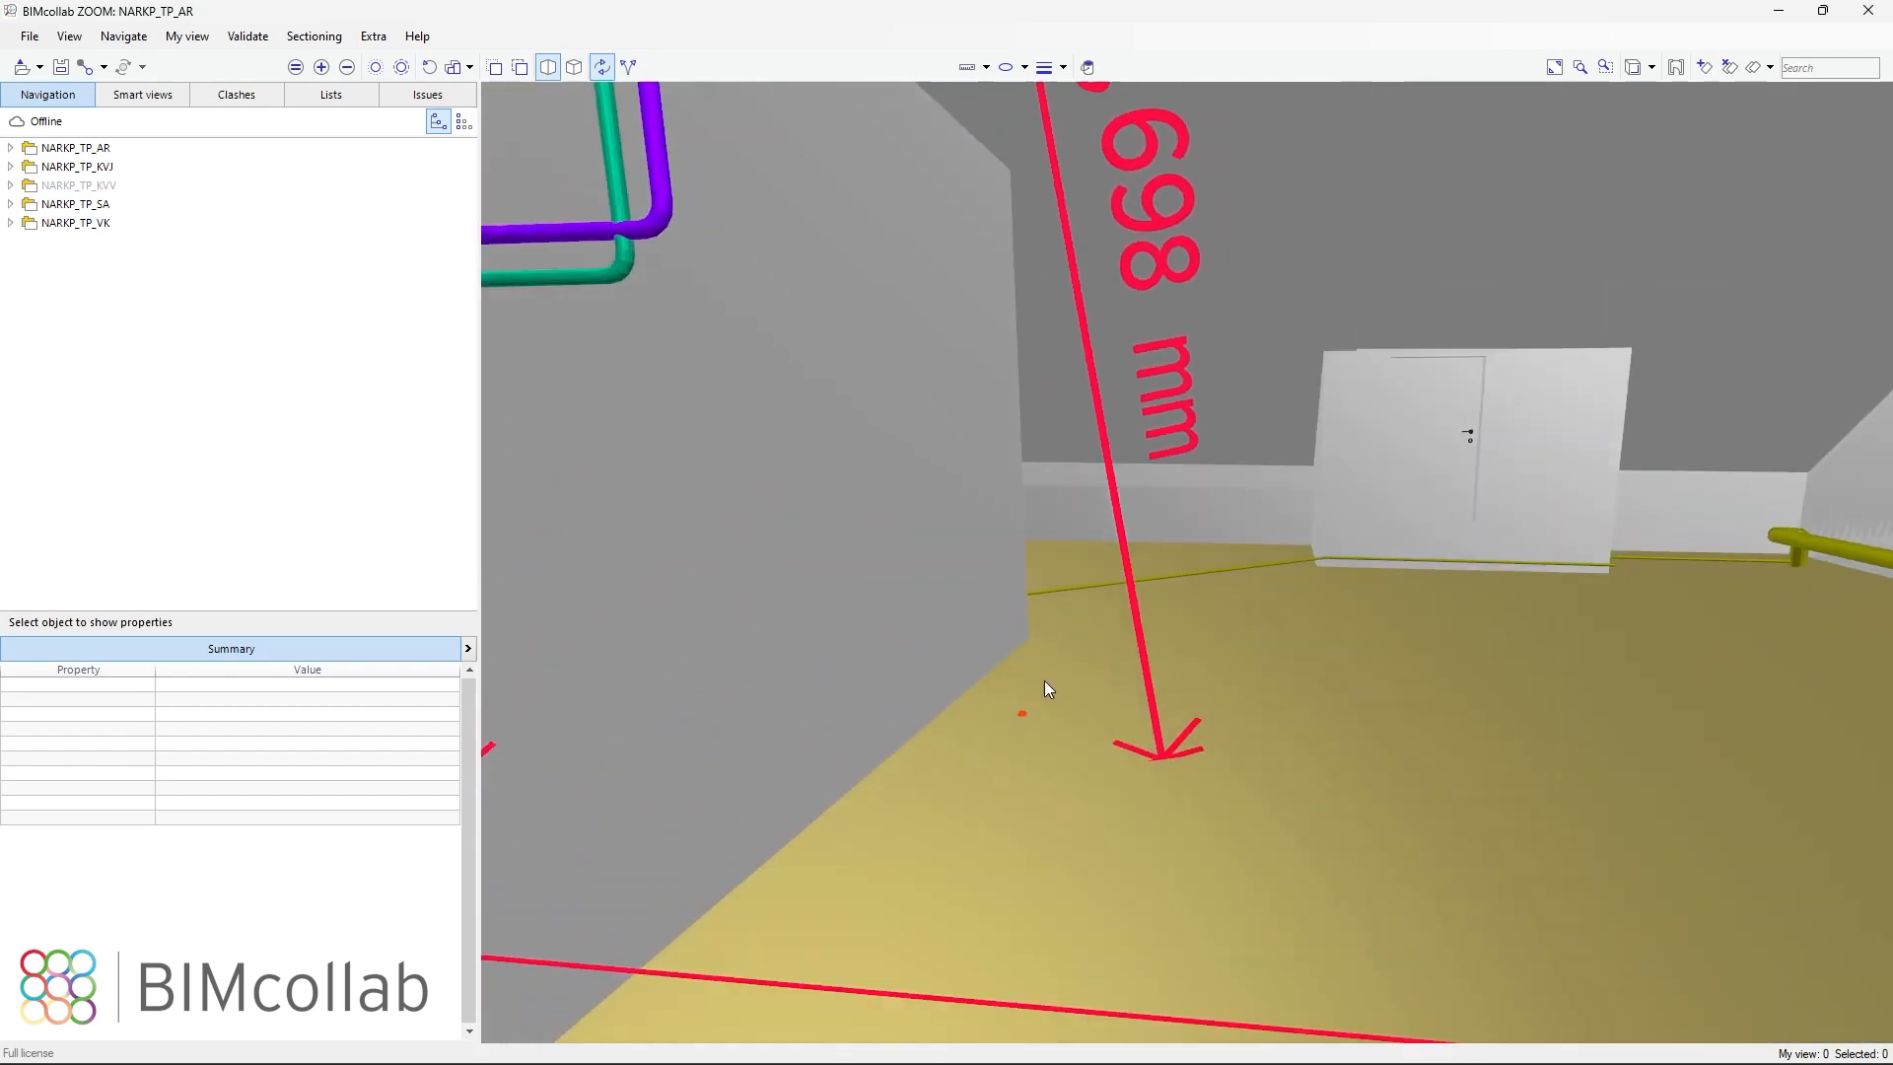
{"action": "scroll", "coordinate": [1057, 676], "scroll_direction": "down", "scroll_amount": 4}
{"action": "middle_click_drag", "start_coordinate": [1083, 665], "coordinate": [1010, 777]}
{"action": "left_click_drag", "start_coordinate": [1009, 769], "coordinate": [968, 783]}
{"action": "scroll", "coordinate": [1015, 702], "scroll_direction": "down", "scroll_amount": 6}
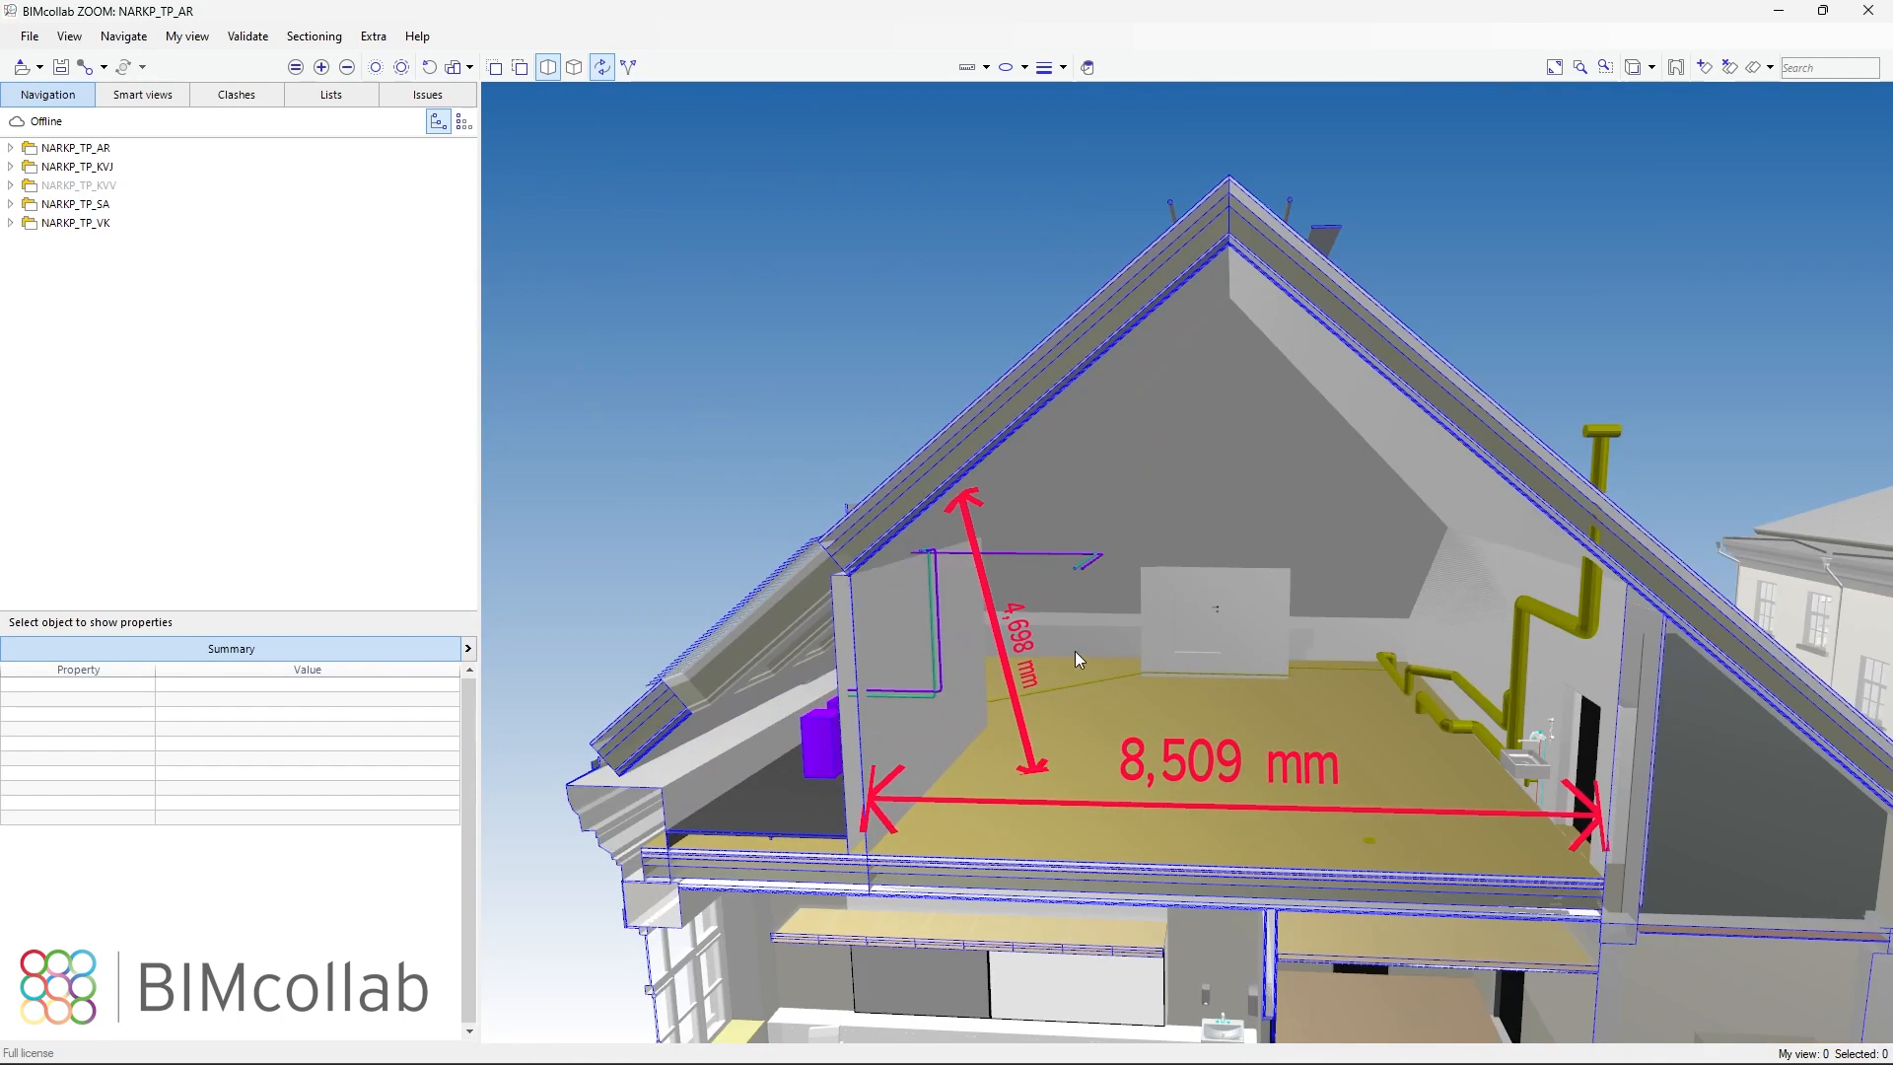
{"action": "scroll", "coordinate": [1001, 613], "scroll_direction": "up", "scroll_amount": 1}
{"action": "scroll", "coordinate": [1004, 613], "scroll_direction": "down", "scroll_amount": 1}
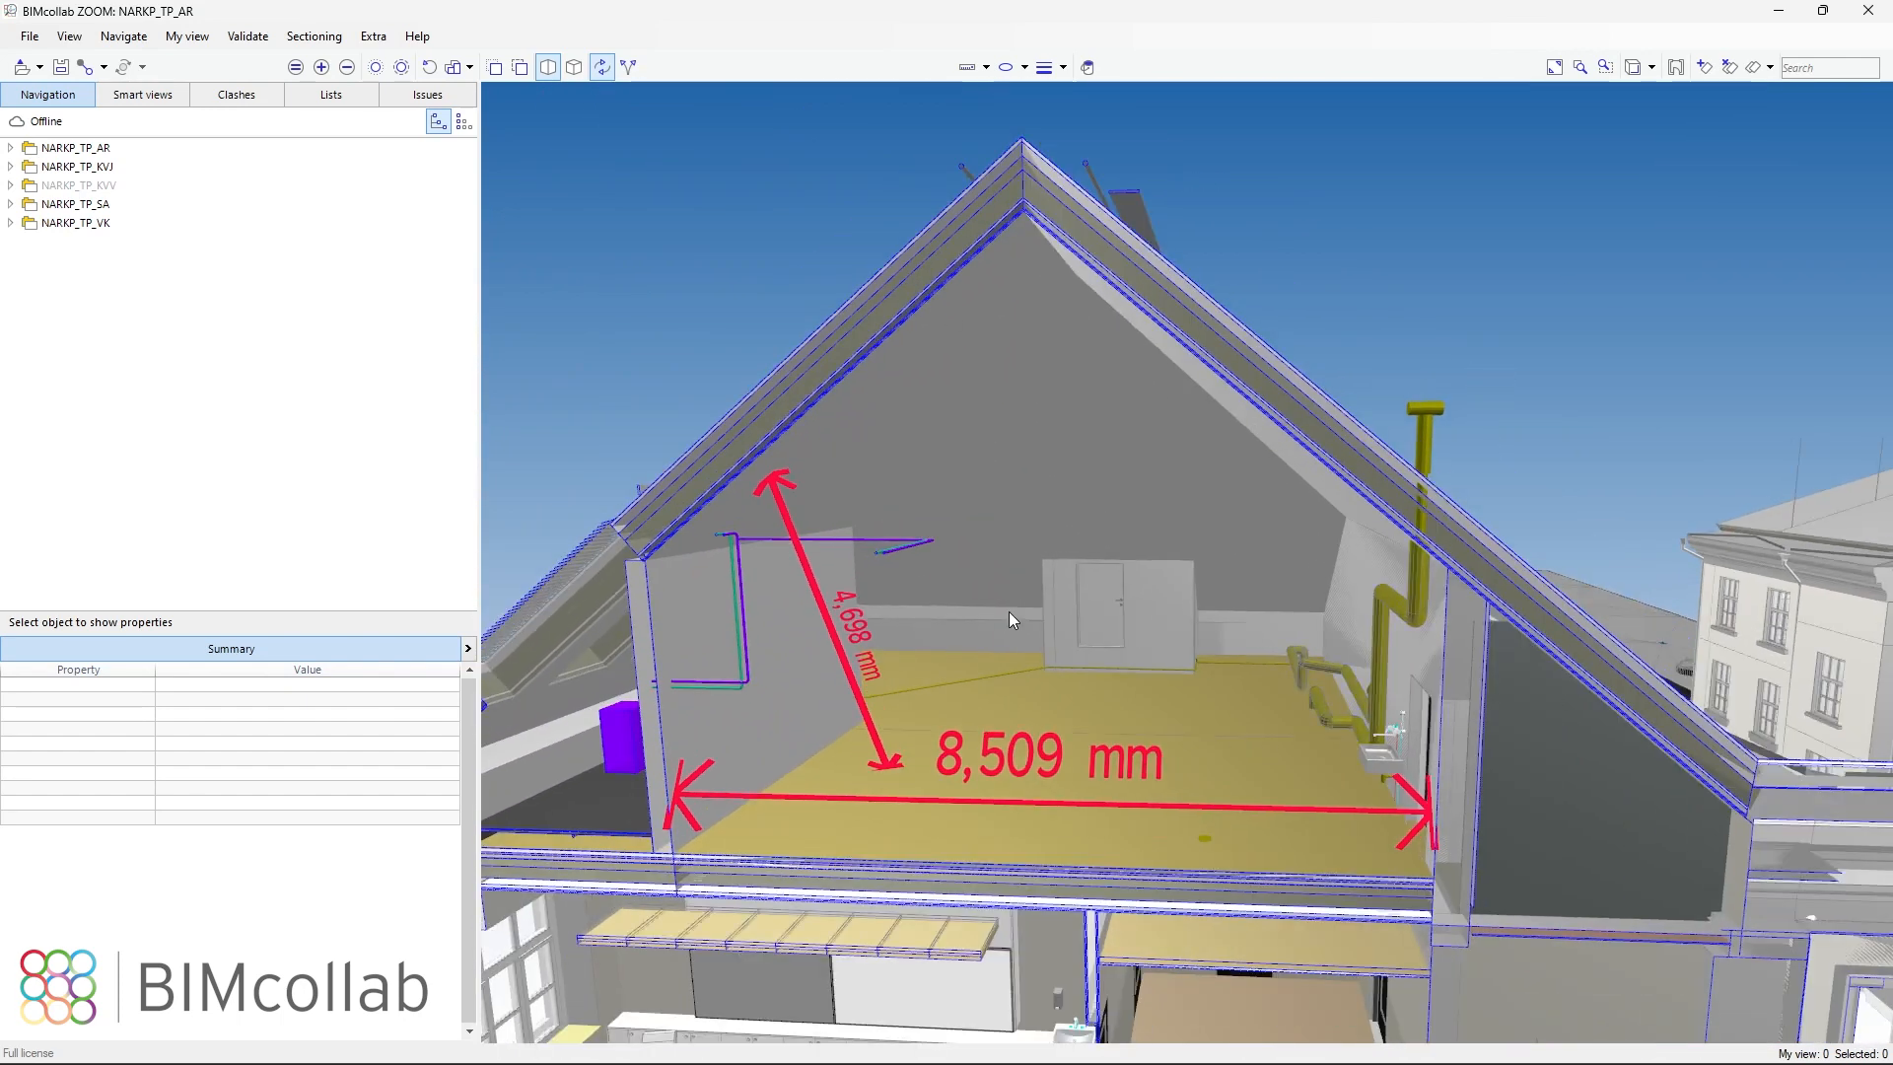
Delete all dimensions from the model
{"action": "left_click", "coordinate": [989, 77]}
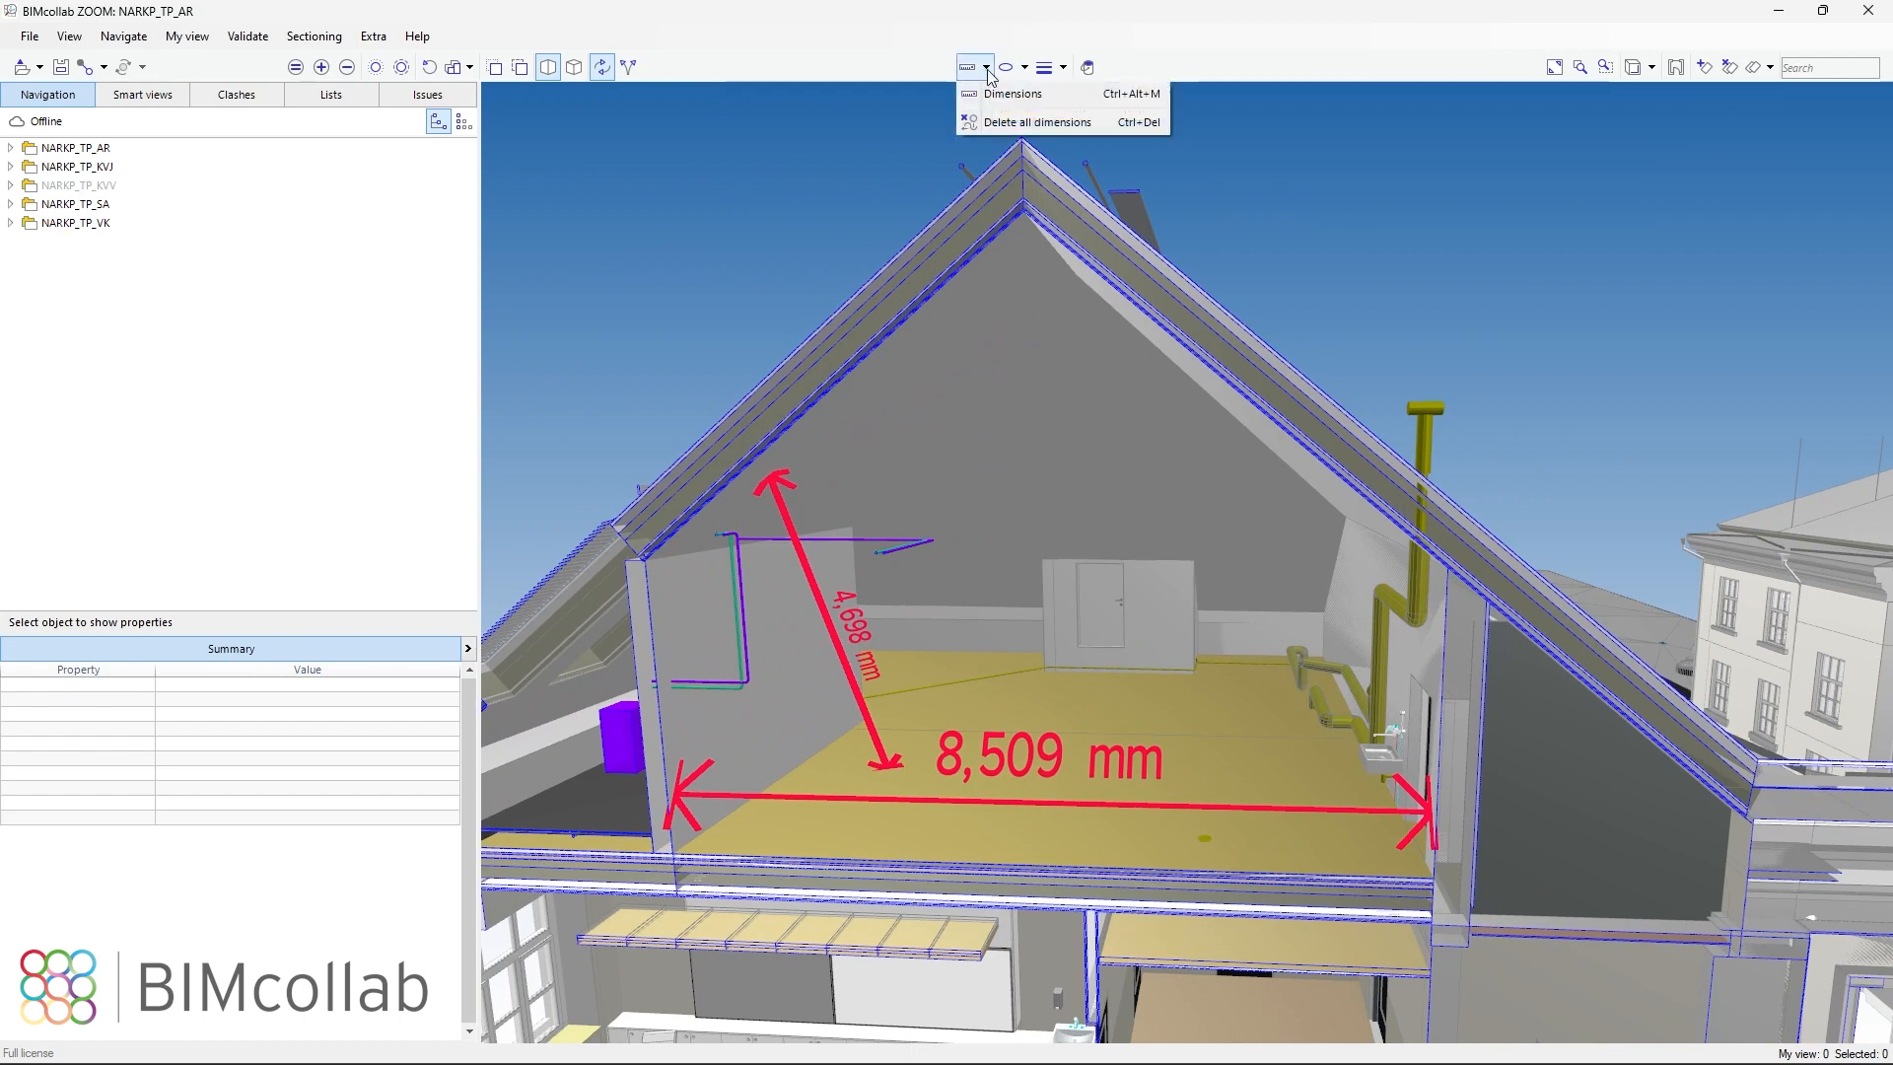
{"action": "left_click", "coordinate": [1025, 121]}
{"action": "scroll", "coordinate": [952, 225], "scroll_direction": "down", "scroll_amount": 1}
{"action": "middle_click_drag", "start_coordinate": [952, 225], "coordinate": [1053, 325]}
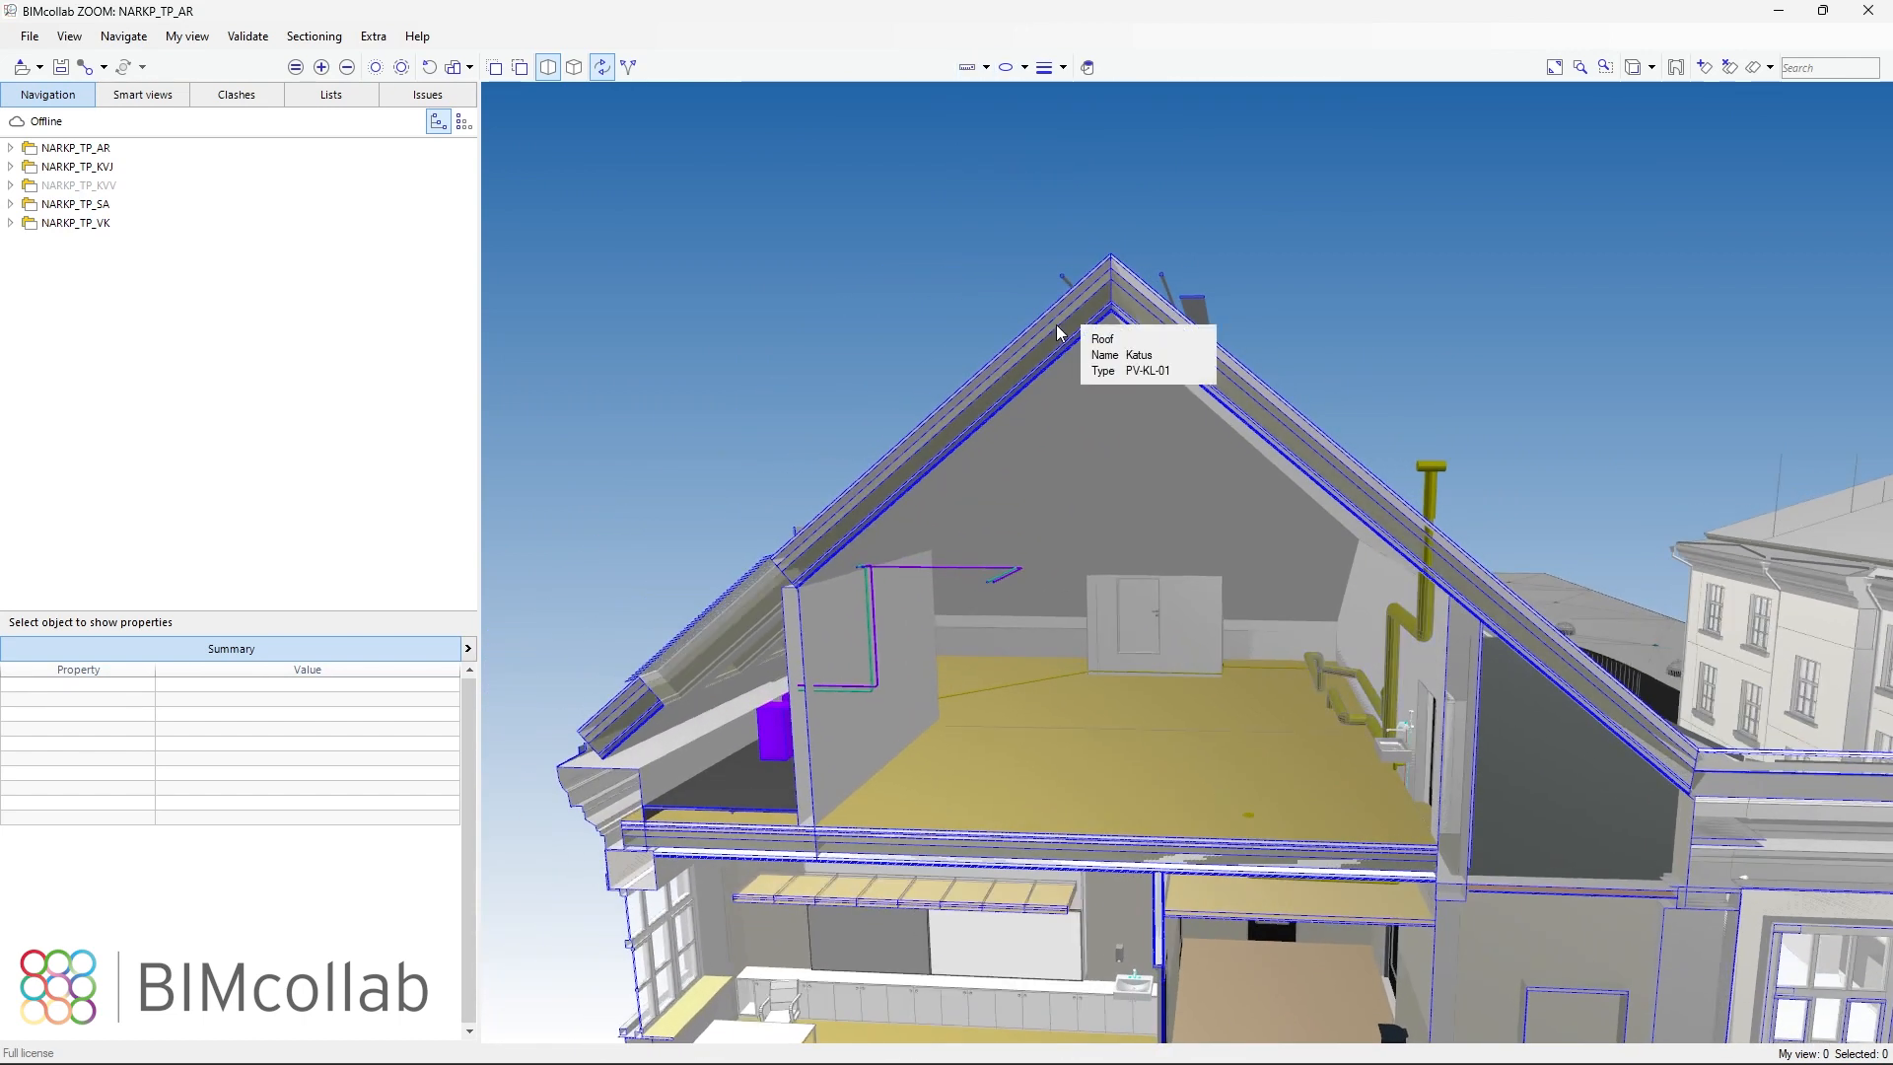
Cut the roof with a horizontal section plane and dimension from the attic floor vertically up to that plane
{"action": "mouse_move", "coordinate": [1033, 153]}
{"action": "left_mouse_down"}
{"action": "mouse_move", "coordinate": [1065, 223]}
{"action": "mouse_move", "coordinate": [1010, 134]}
{"action": "left_mouse_up"}
{"action": "left_click_drag", "start_coordinate": [893, 92], "coordinate": [921, 359]}
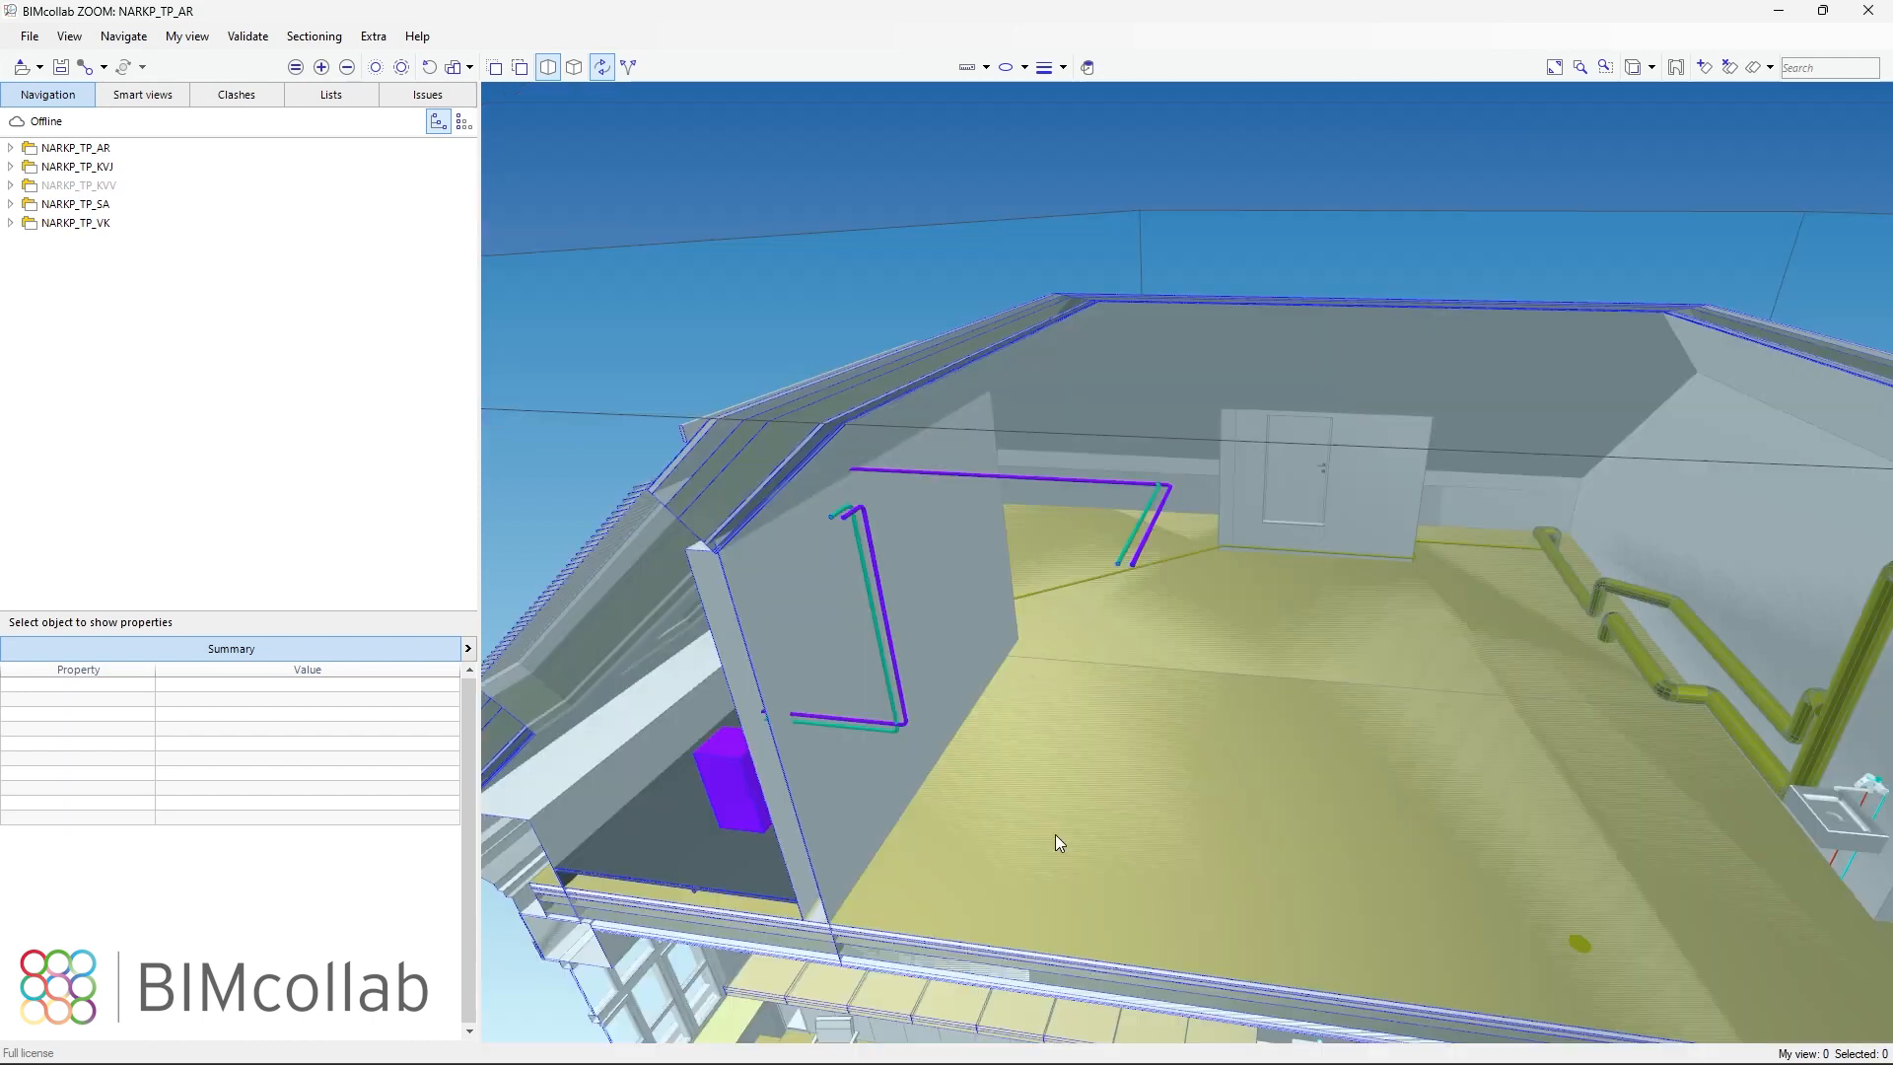
{"action": "key", "text": "m"}
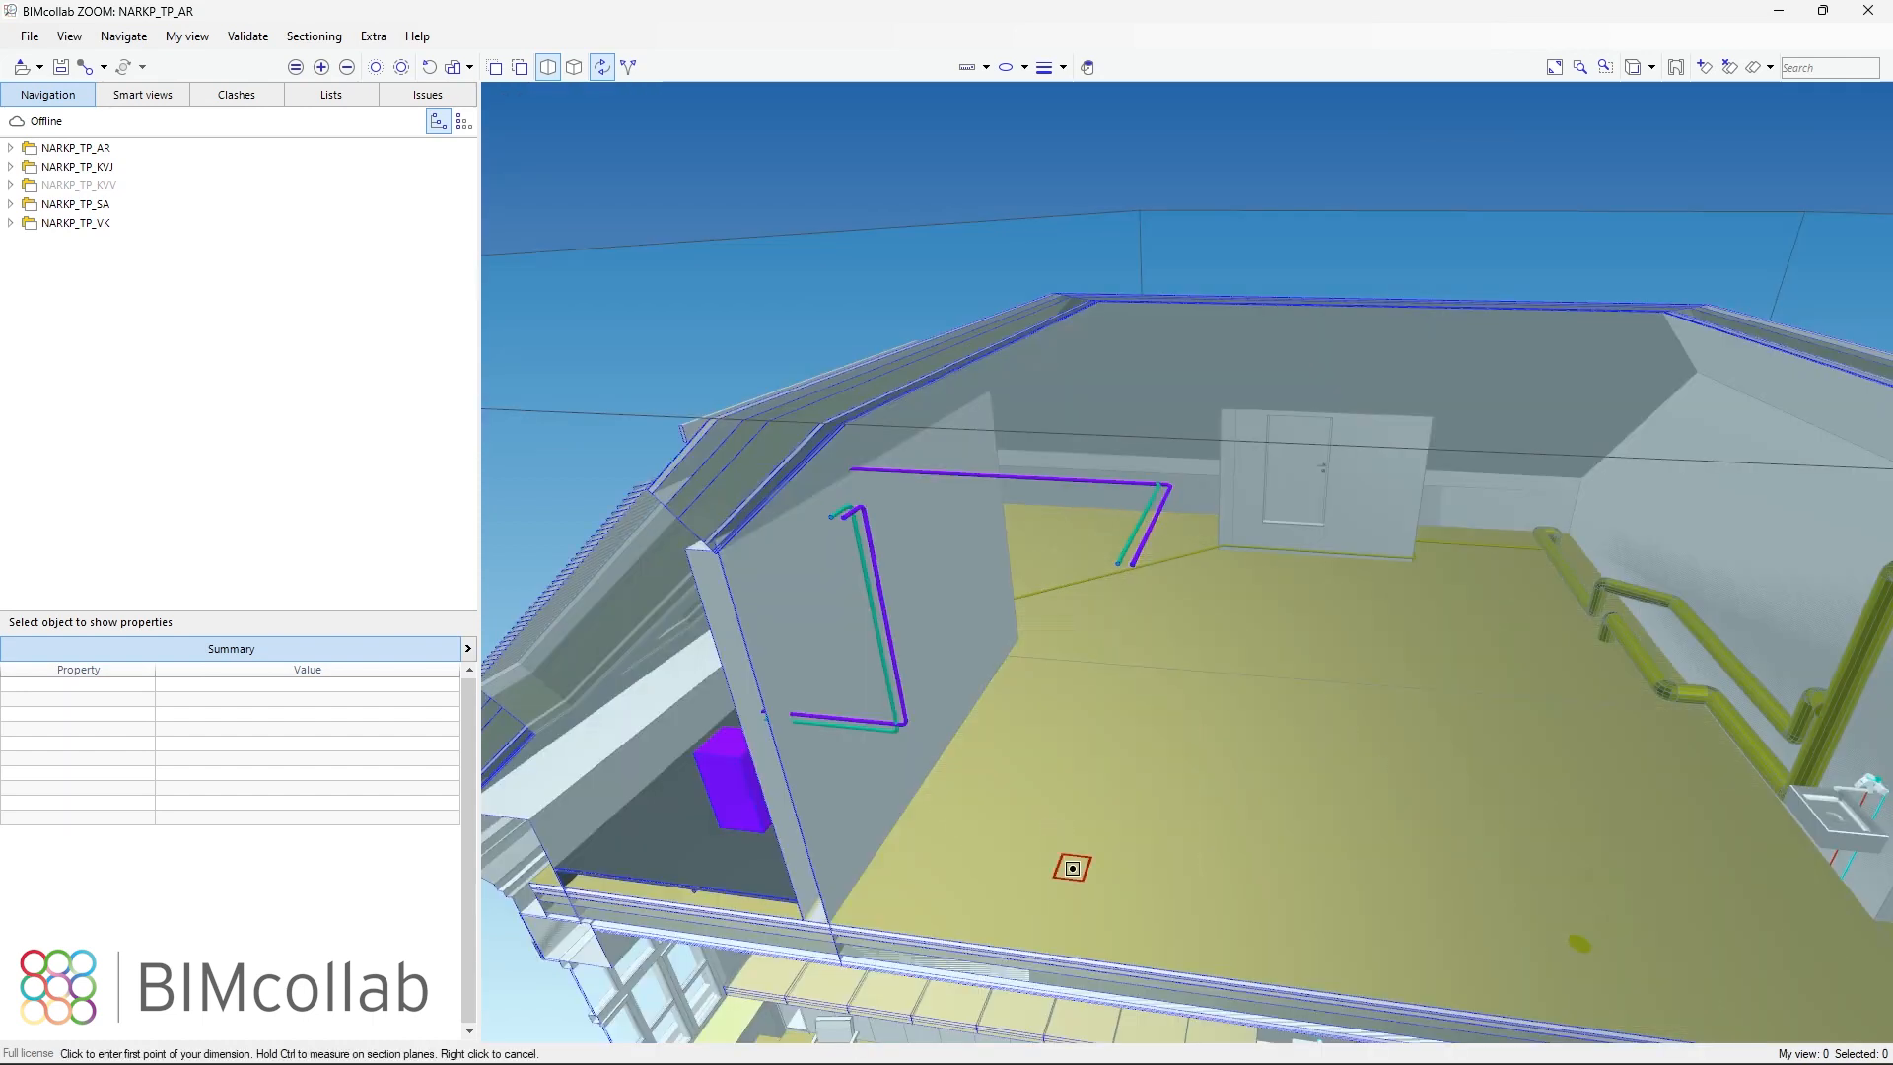
{"action": "left_click", "coordinate": [1073, 889]}
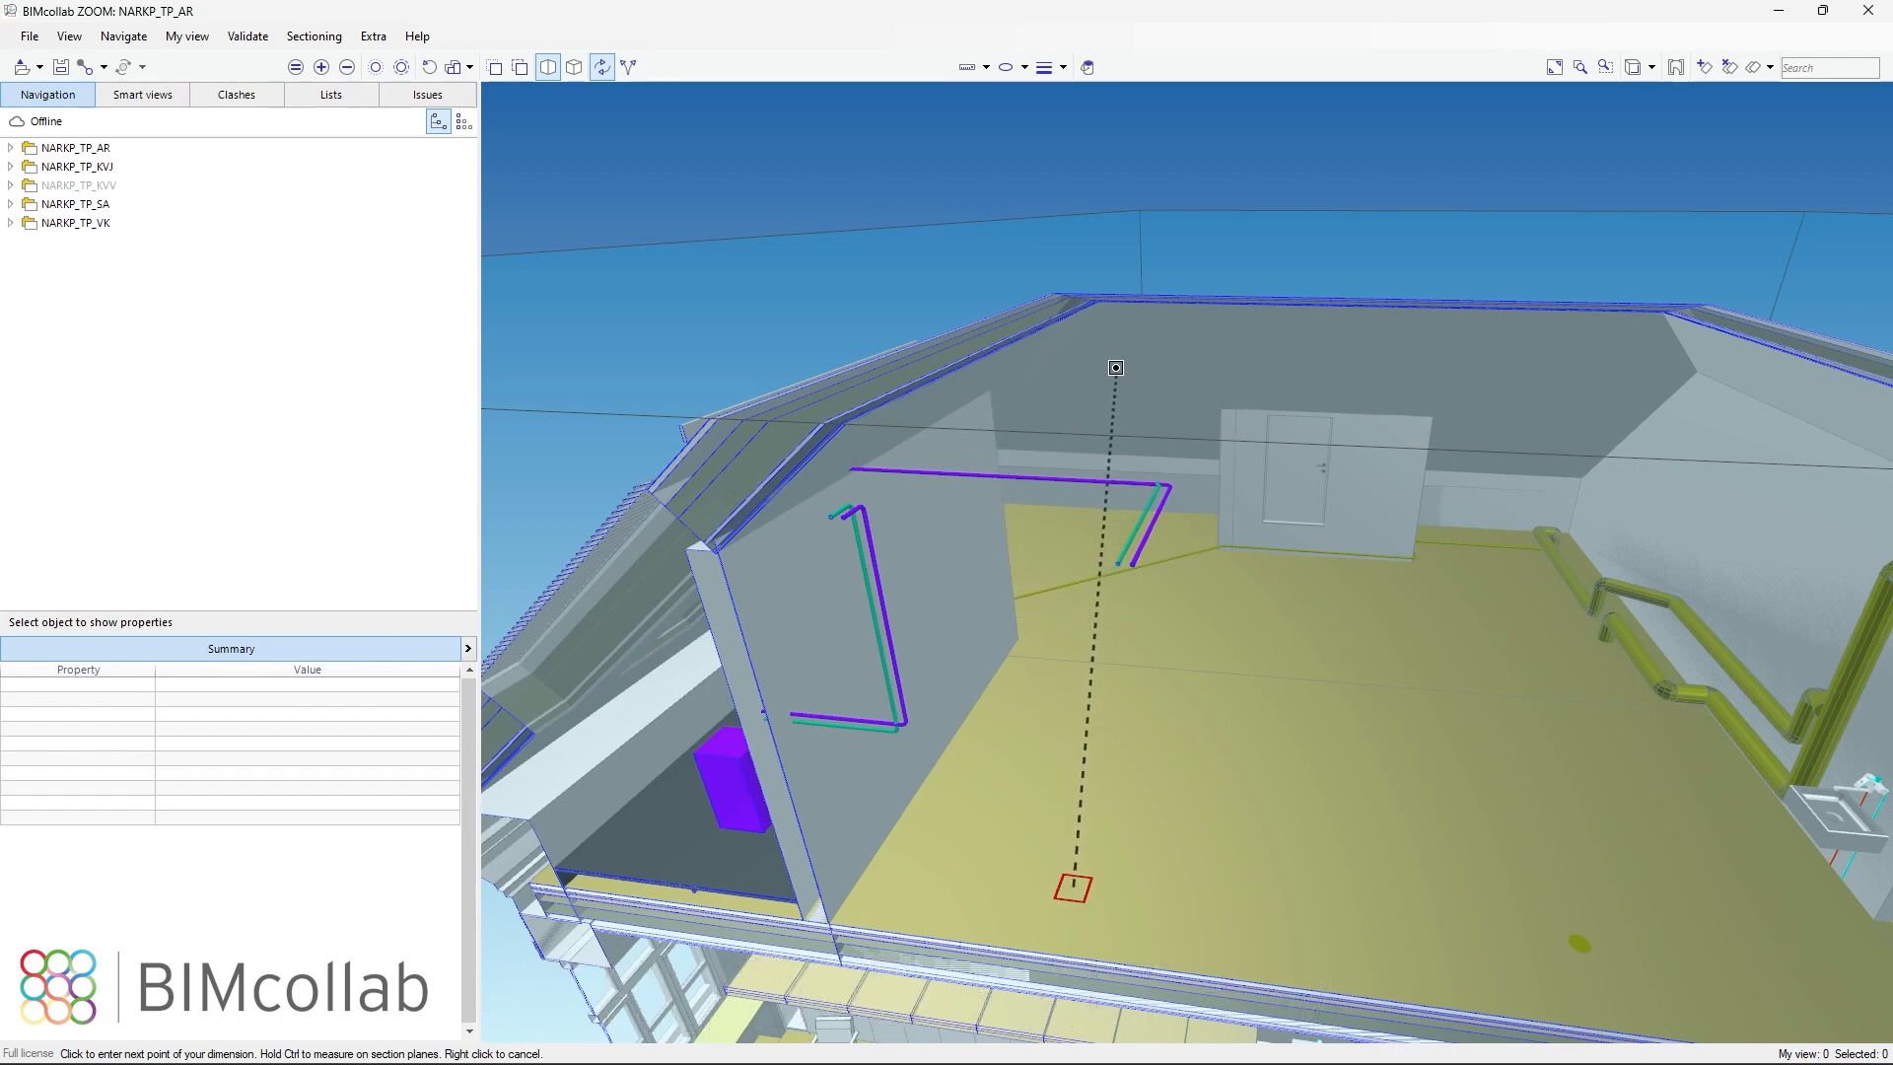
{"action": "left_click", "coordinate": [1080, 388]}
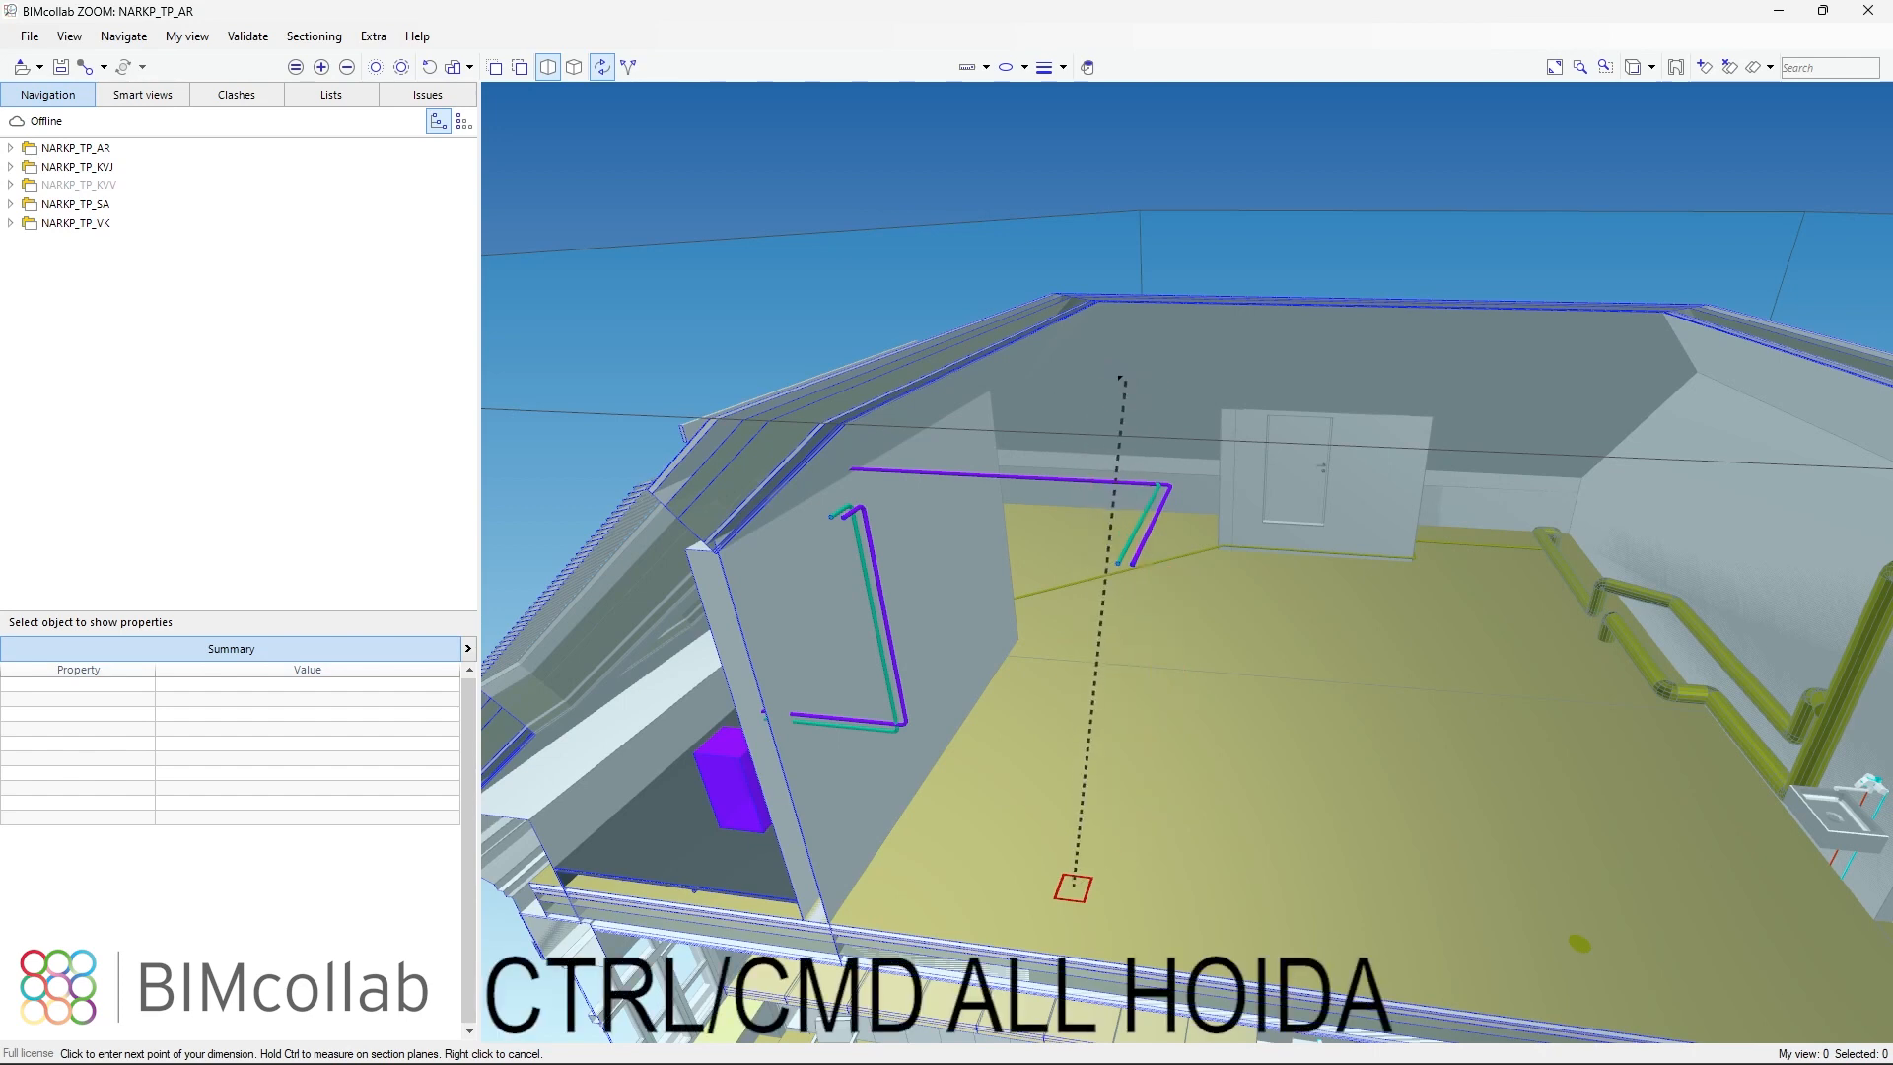
{"action": "left_click", "coordinate": [1122, 379], "text": "ctrl"}
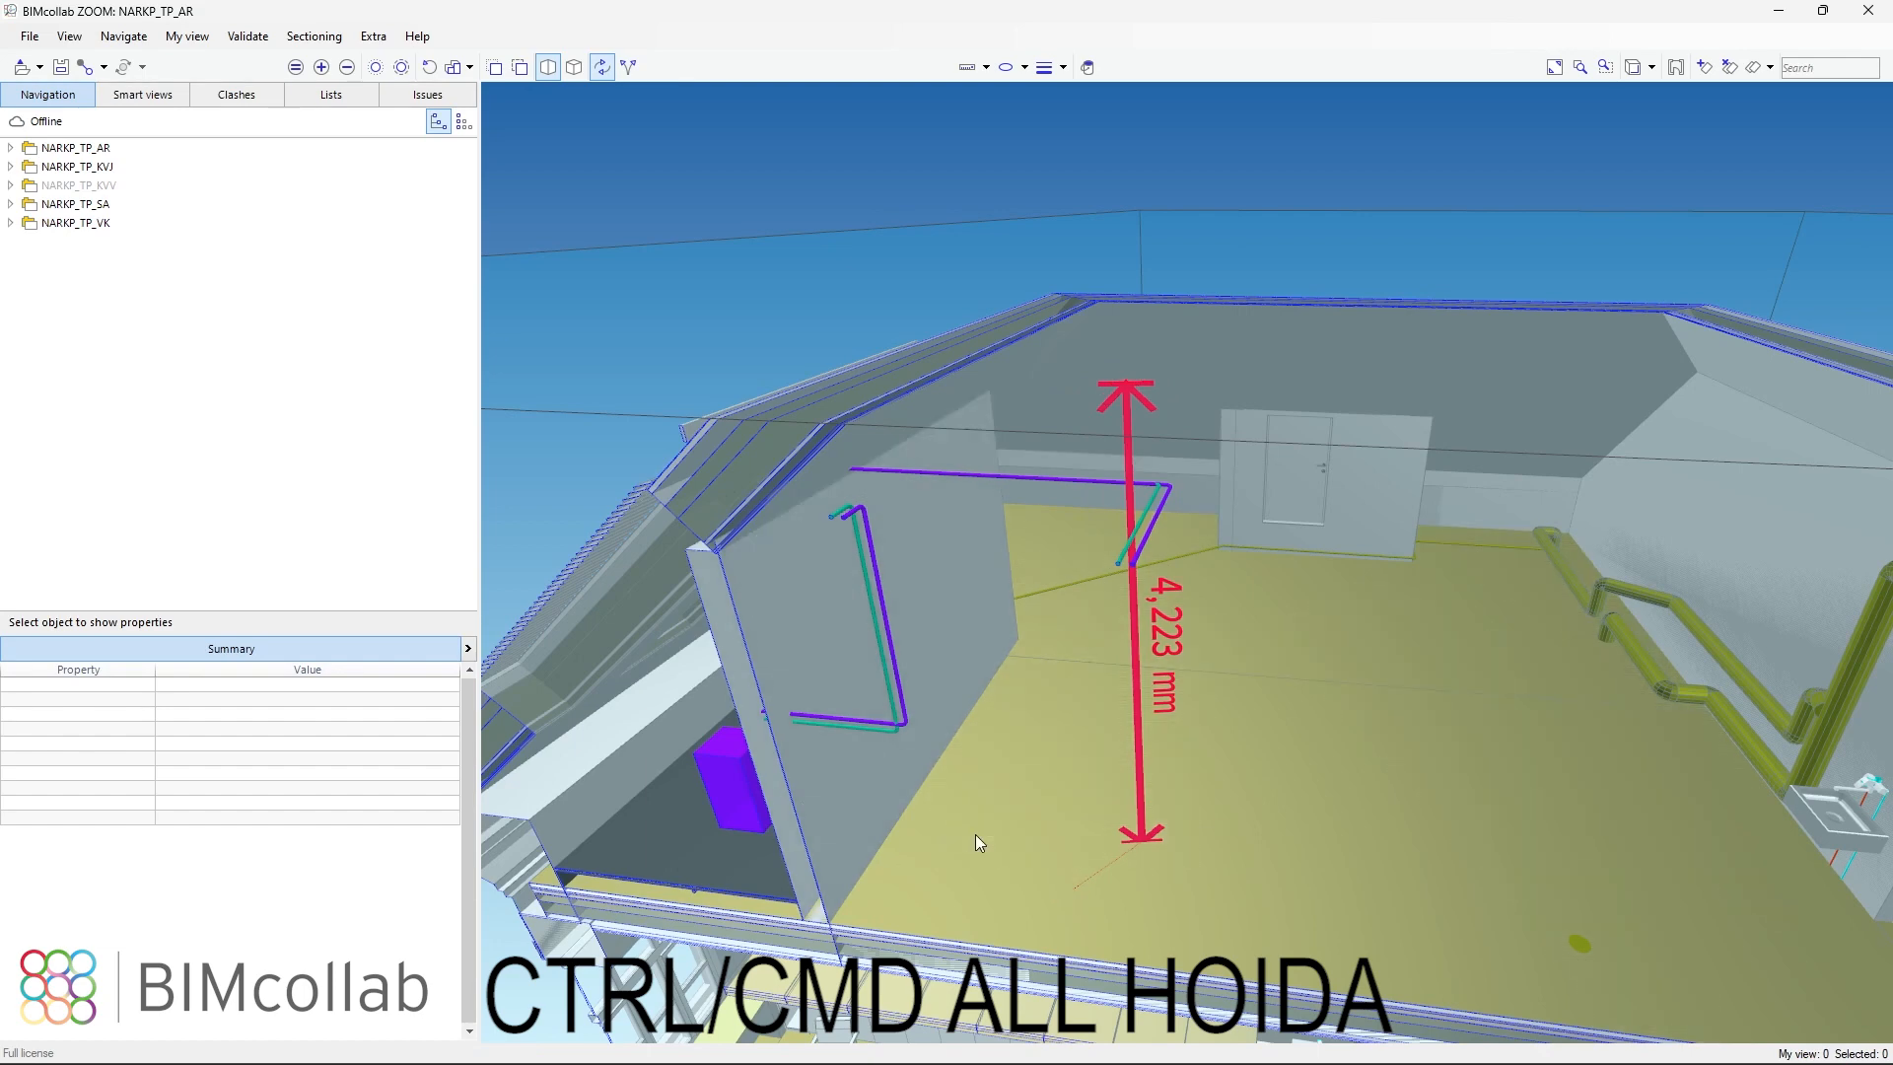
{"action": "mouse_move", "coordinate": [980, 836]}
{"action": "left_mouse_down"}
{"action": "mouse_move", "coordinate": [1045, 820]}
{"action": "mouse_move", "coordinate": [1103, 743]}
{"action": "mouse_move", "coordinate": [864, 784]}
{"action": "mouse_move", "coordinate": [988, 813]}
{"action": "left_mouse_up"}
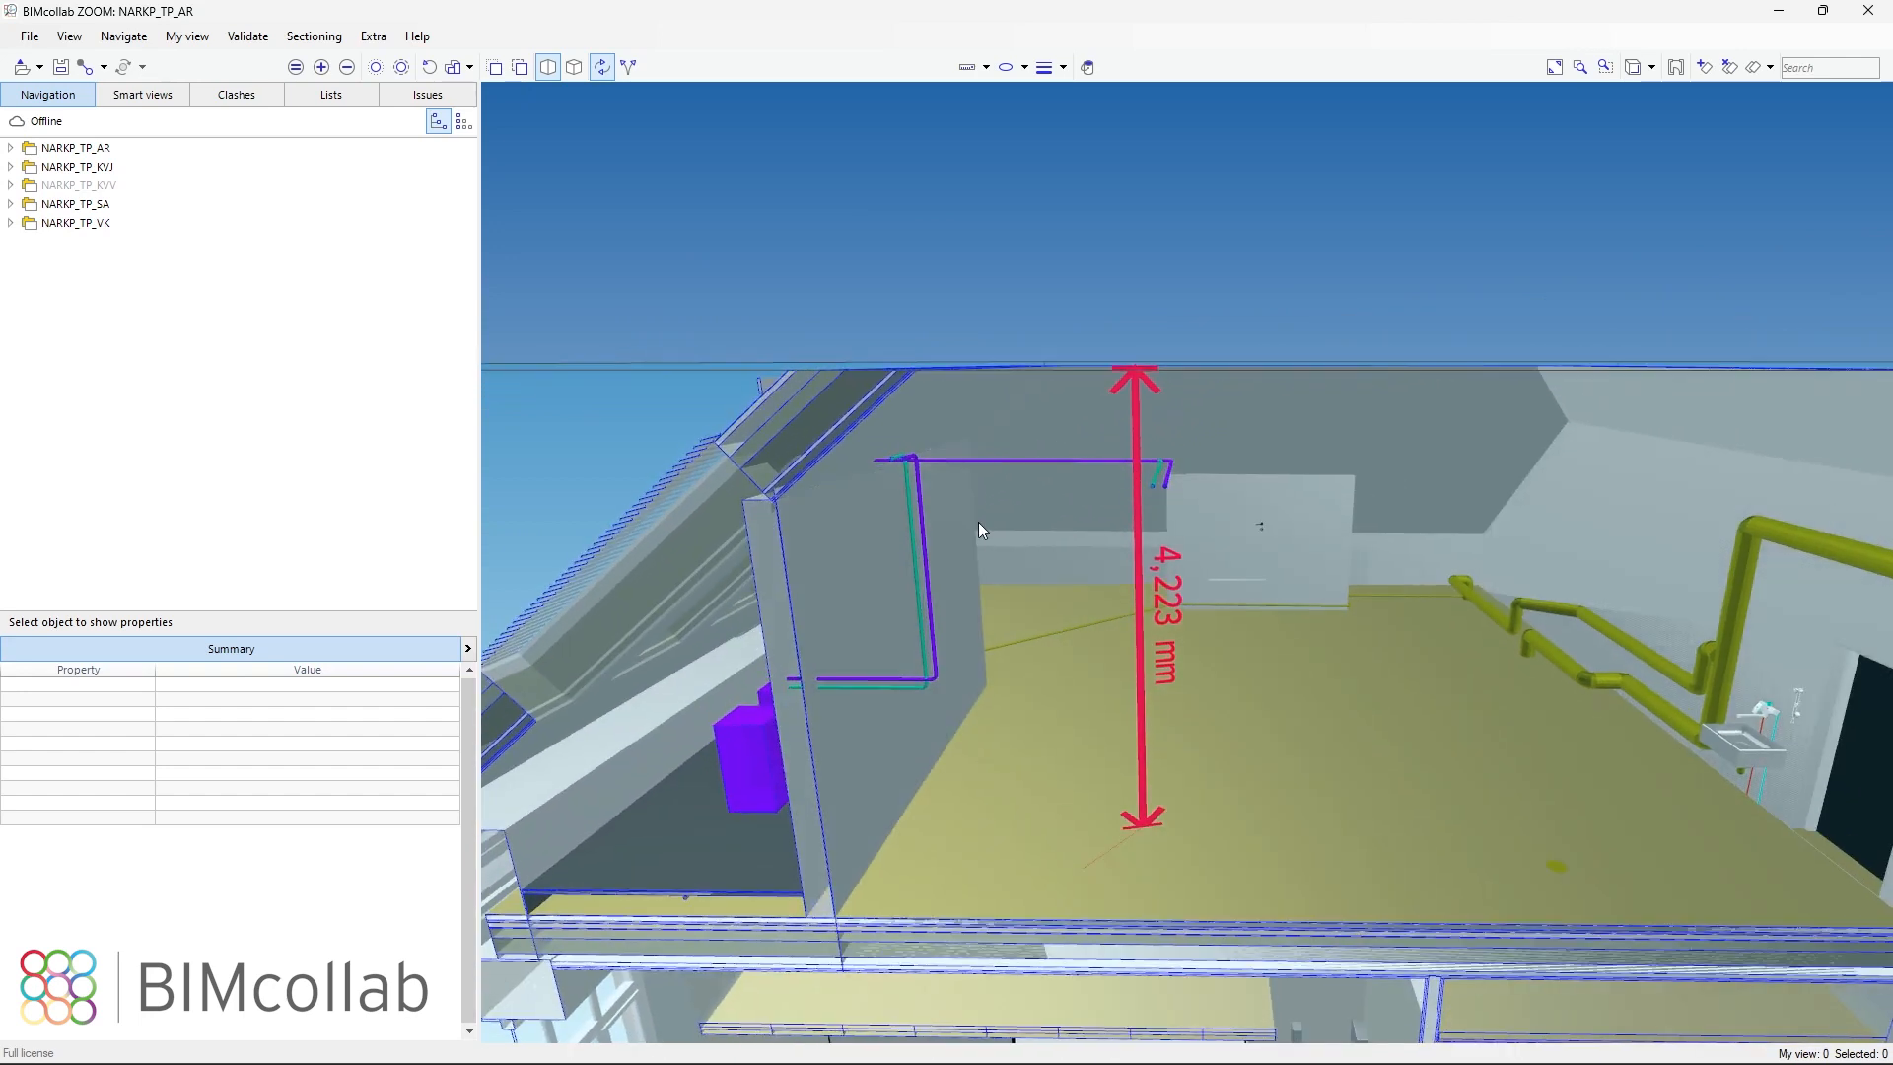
{"action": "left_click_drag", "start_coordinate": [1211, 364], "coordinate": [1124, 355]}
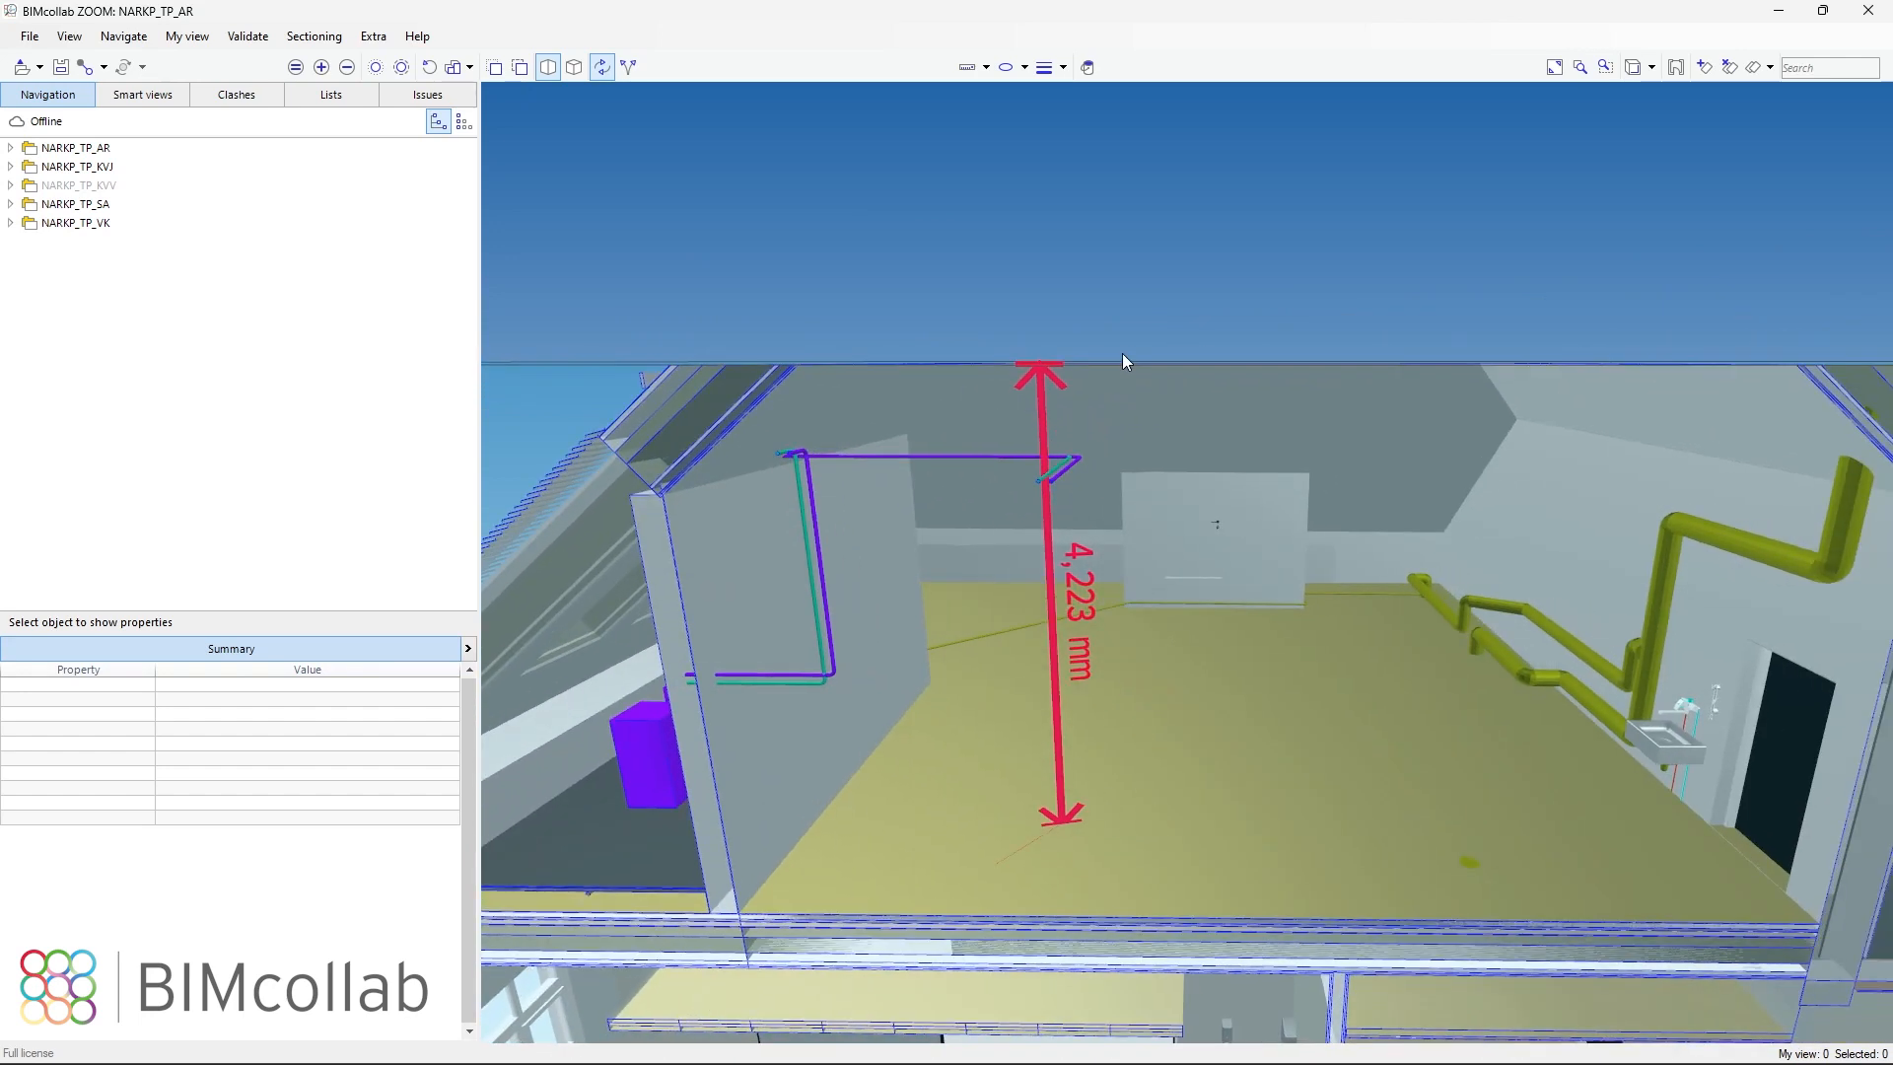
Show the NARKP_TP_KVV model again and section the building vertically alongside the attic's side wall
{"action": "left_click", "coordinate": [99, 186]}
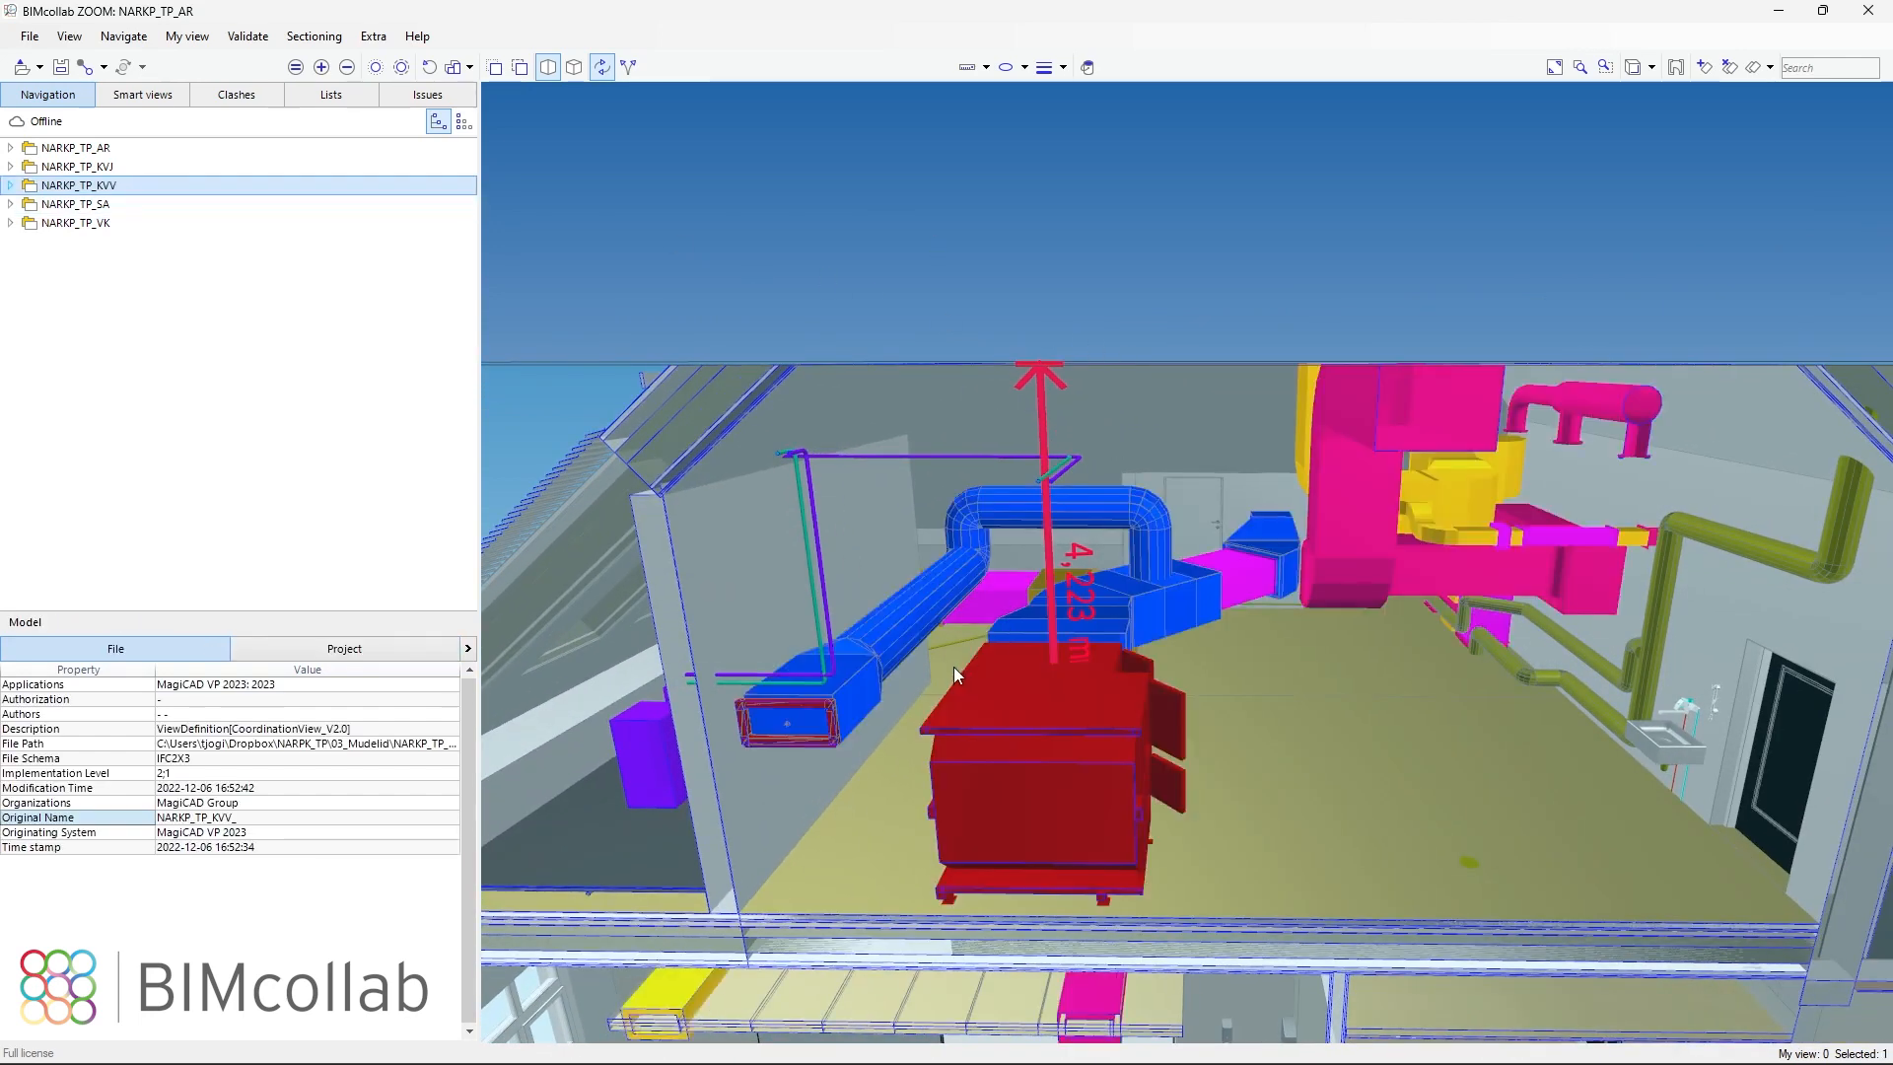
{"action": "scroll", "coordinate": [955, 667], "scroll_direction": "up", "scroll_amount": 2}
{"action": "scroll", "coordinate": [962, 665], "scroll_direction": "down", "scroll_amount": 5}
{"action": "left_click_drag", "start_coordinate": [1723, 483], "coordinate": [1477, 418]}
{"action": "scroll", "coordinate": [1309, 493], "scroll_direction": "up", "scroll_amount": 5}
{"action": "left_click_drag", "start_coordinate": [1308, 499], "coordinate": [1313, 503]}
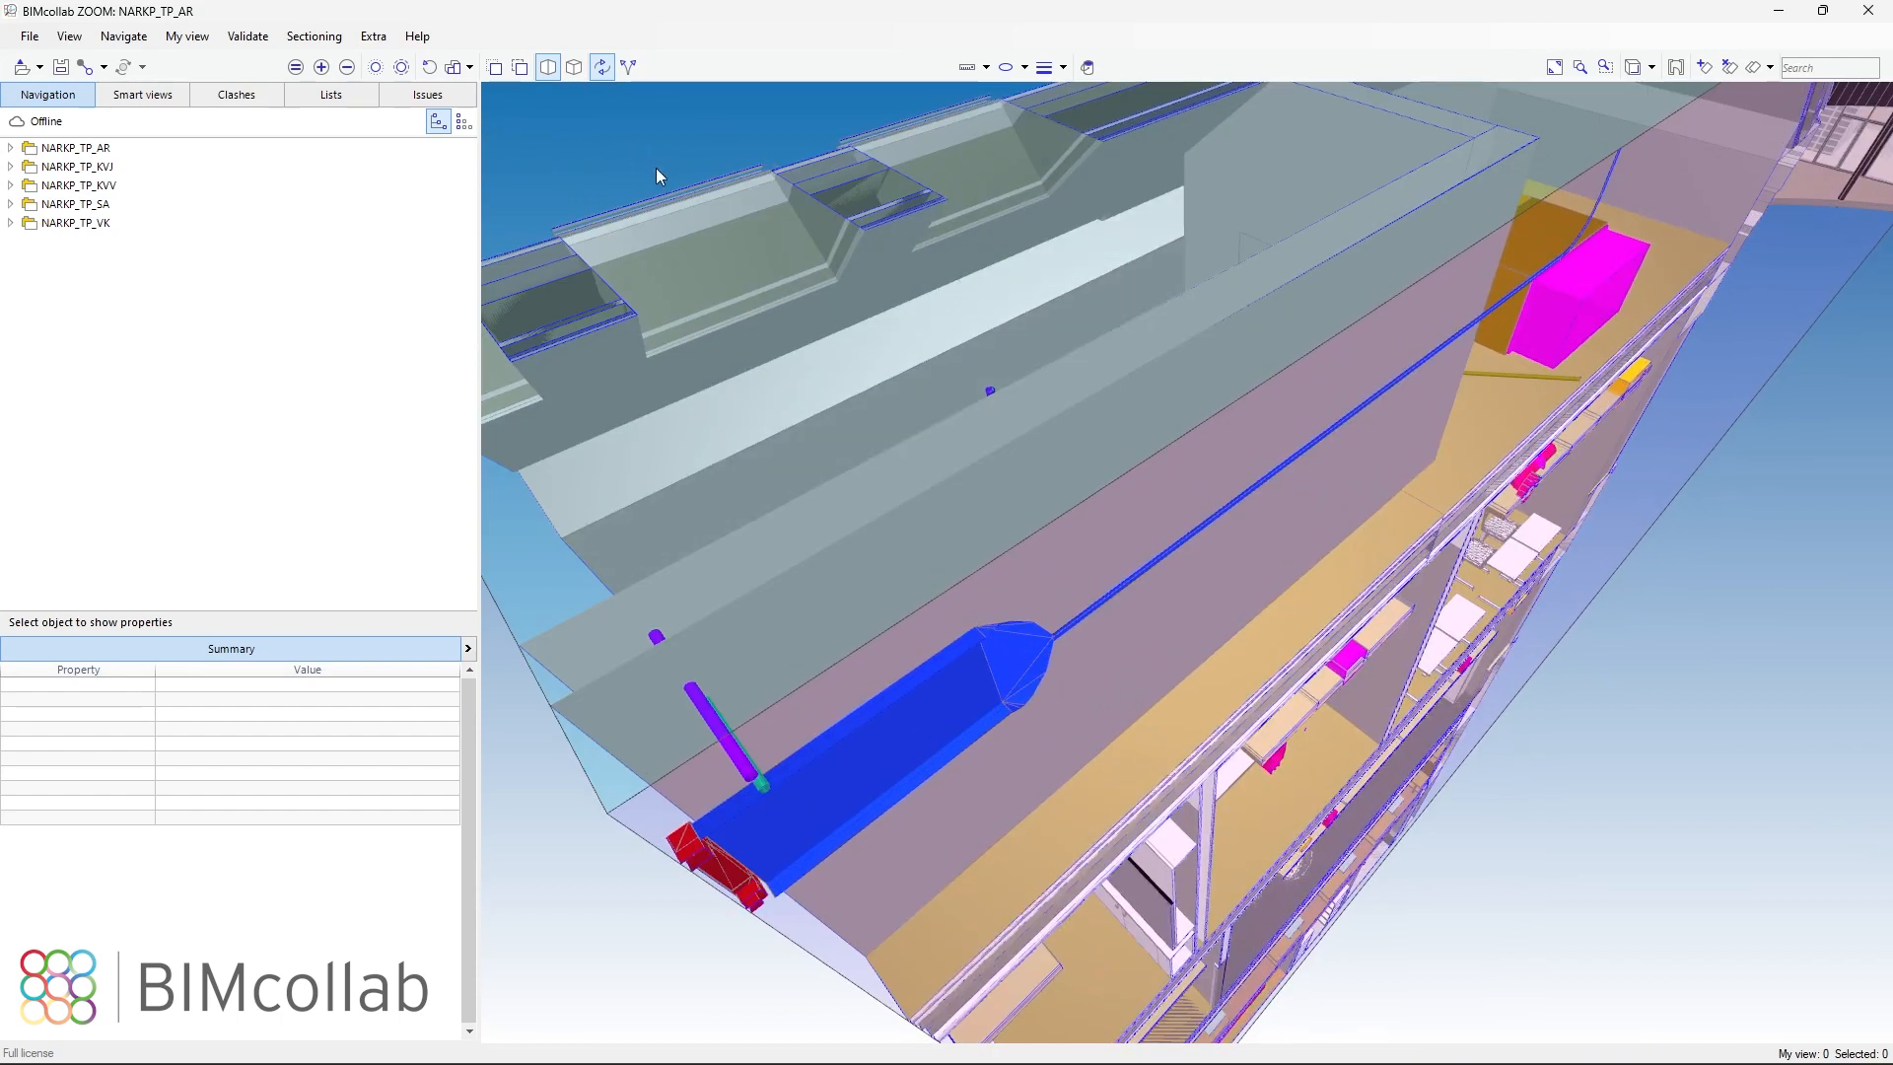
Dimension the perpendicular distance from the attic's side wall to the vertical section plane
{"action": "left_click_drag", "start_coordinate": [1653, 690], "coordinate": [1891, 710]}
{"action": "left_click_drag", "start_coordinate": [1477, 619], "coordinate": [1101, 669]}
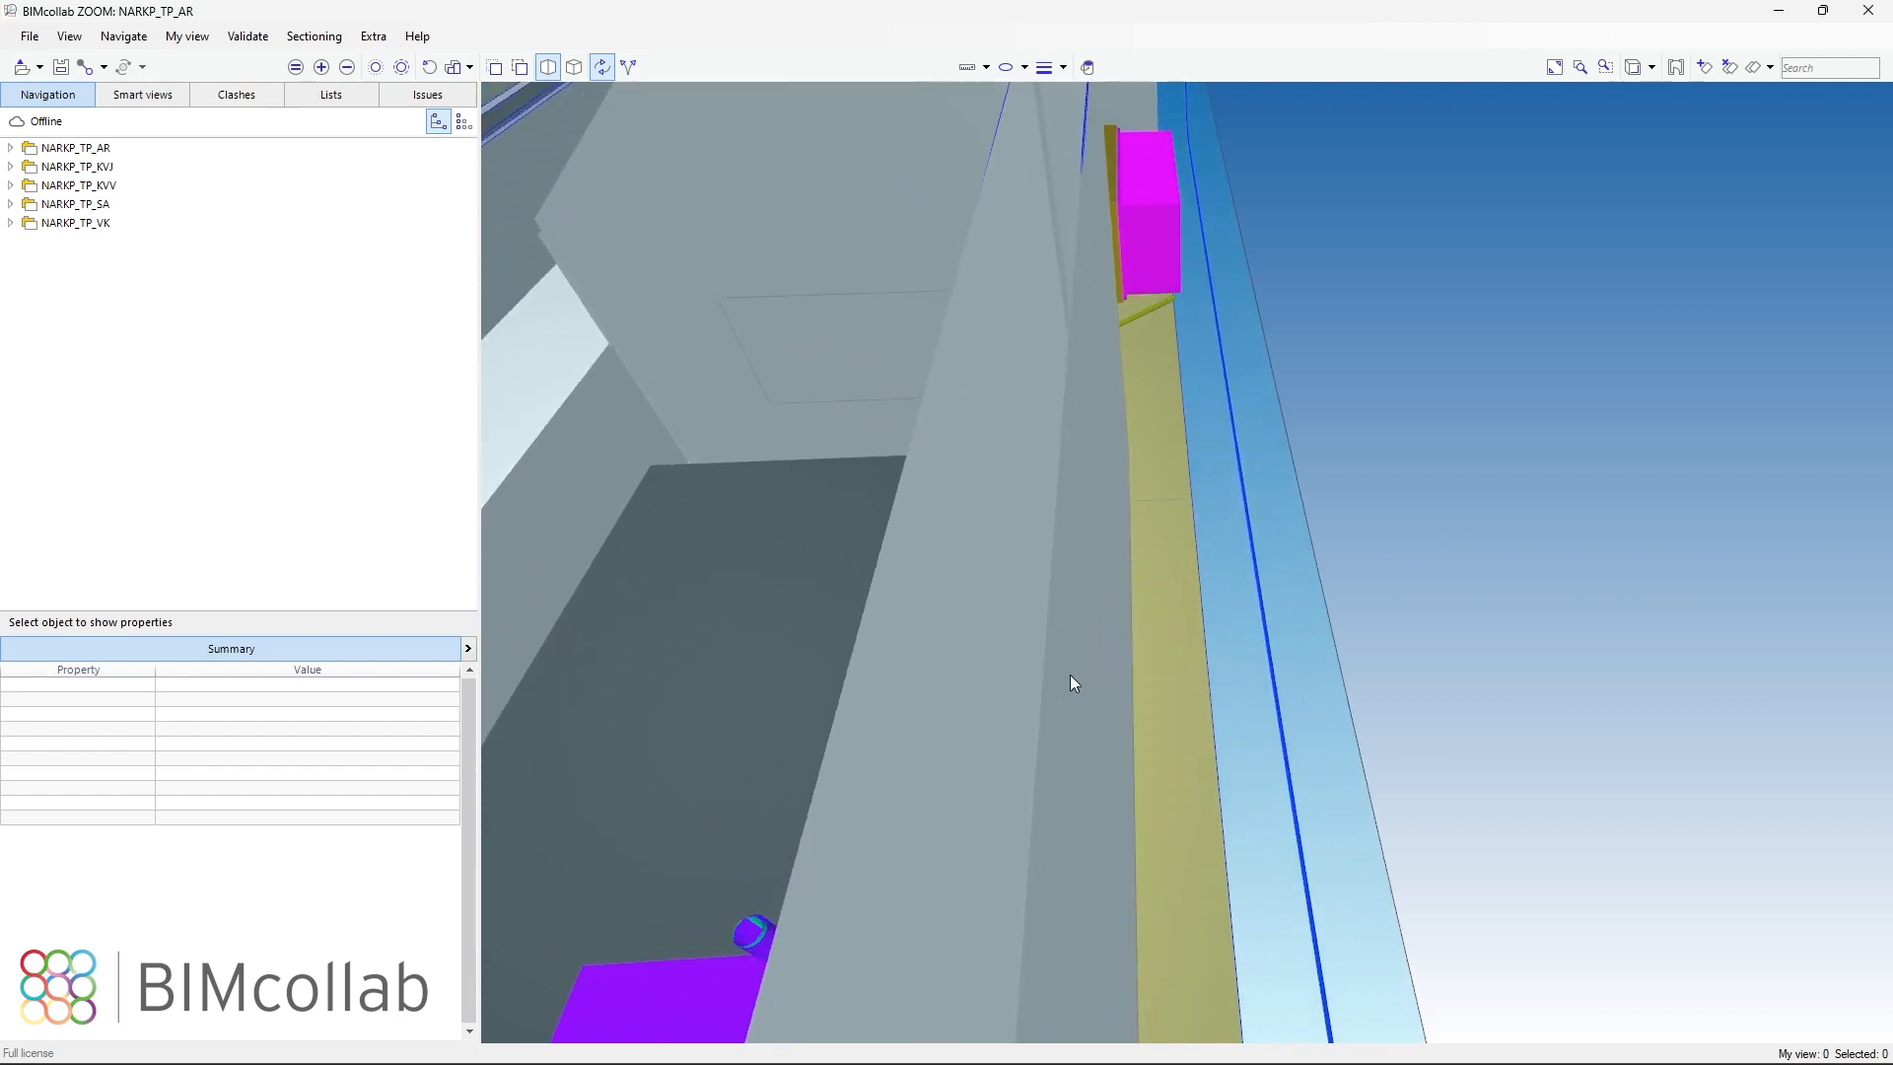
{"action": "key", "text": "m"}
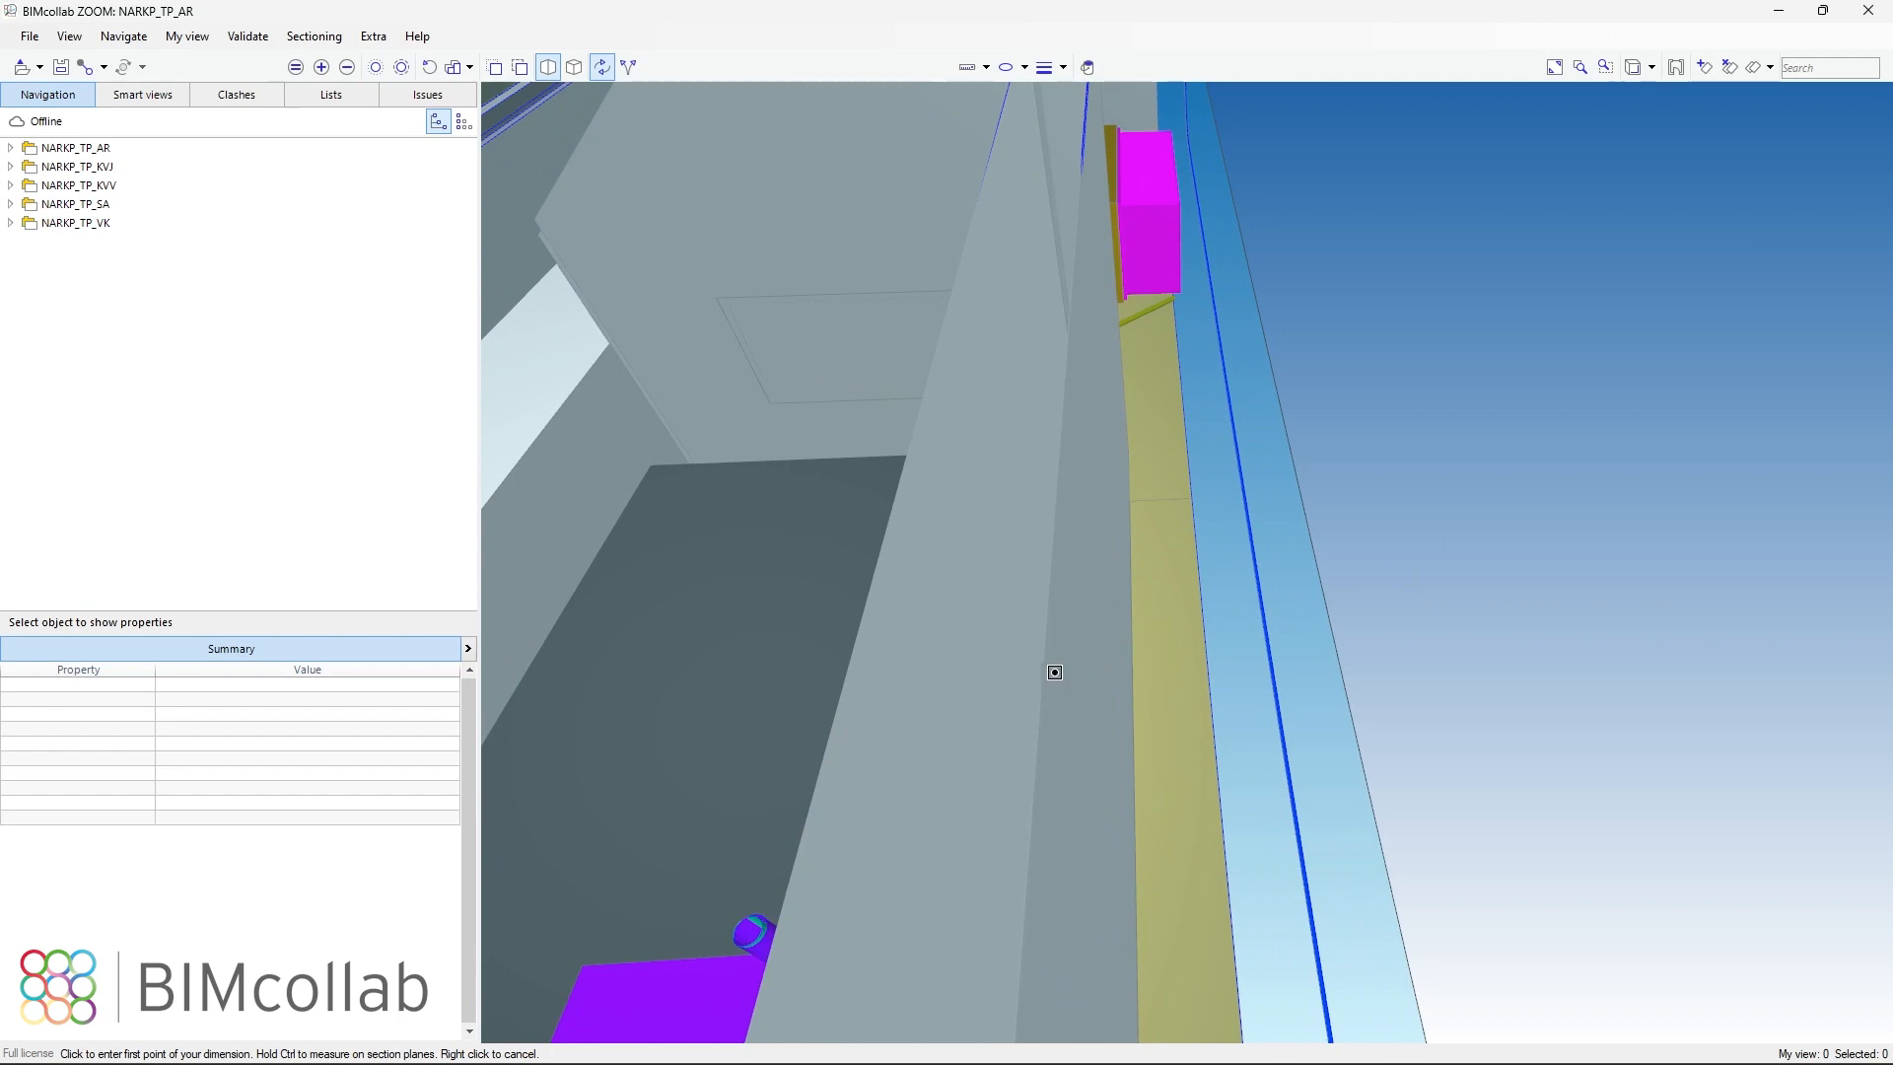
{"action": "left_click", "coordinate": [1059, 668]}
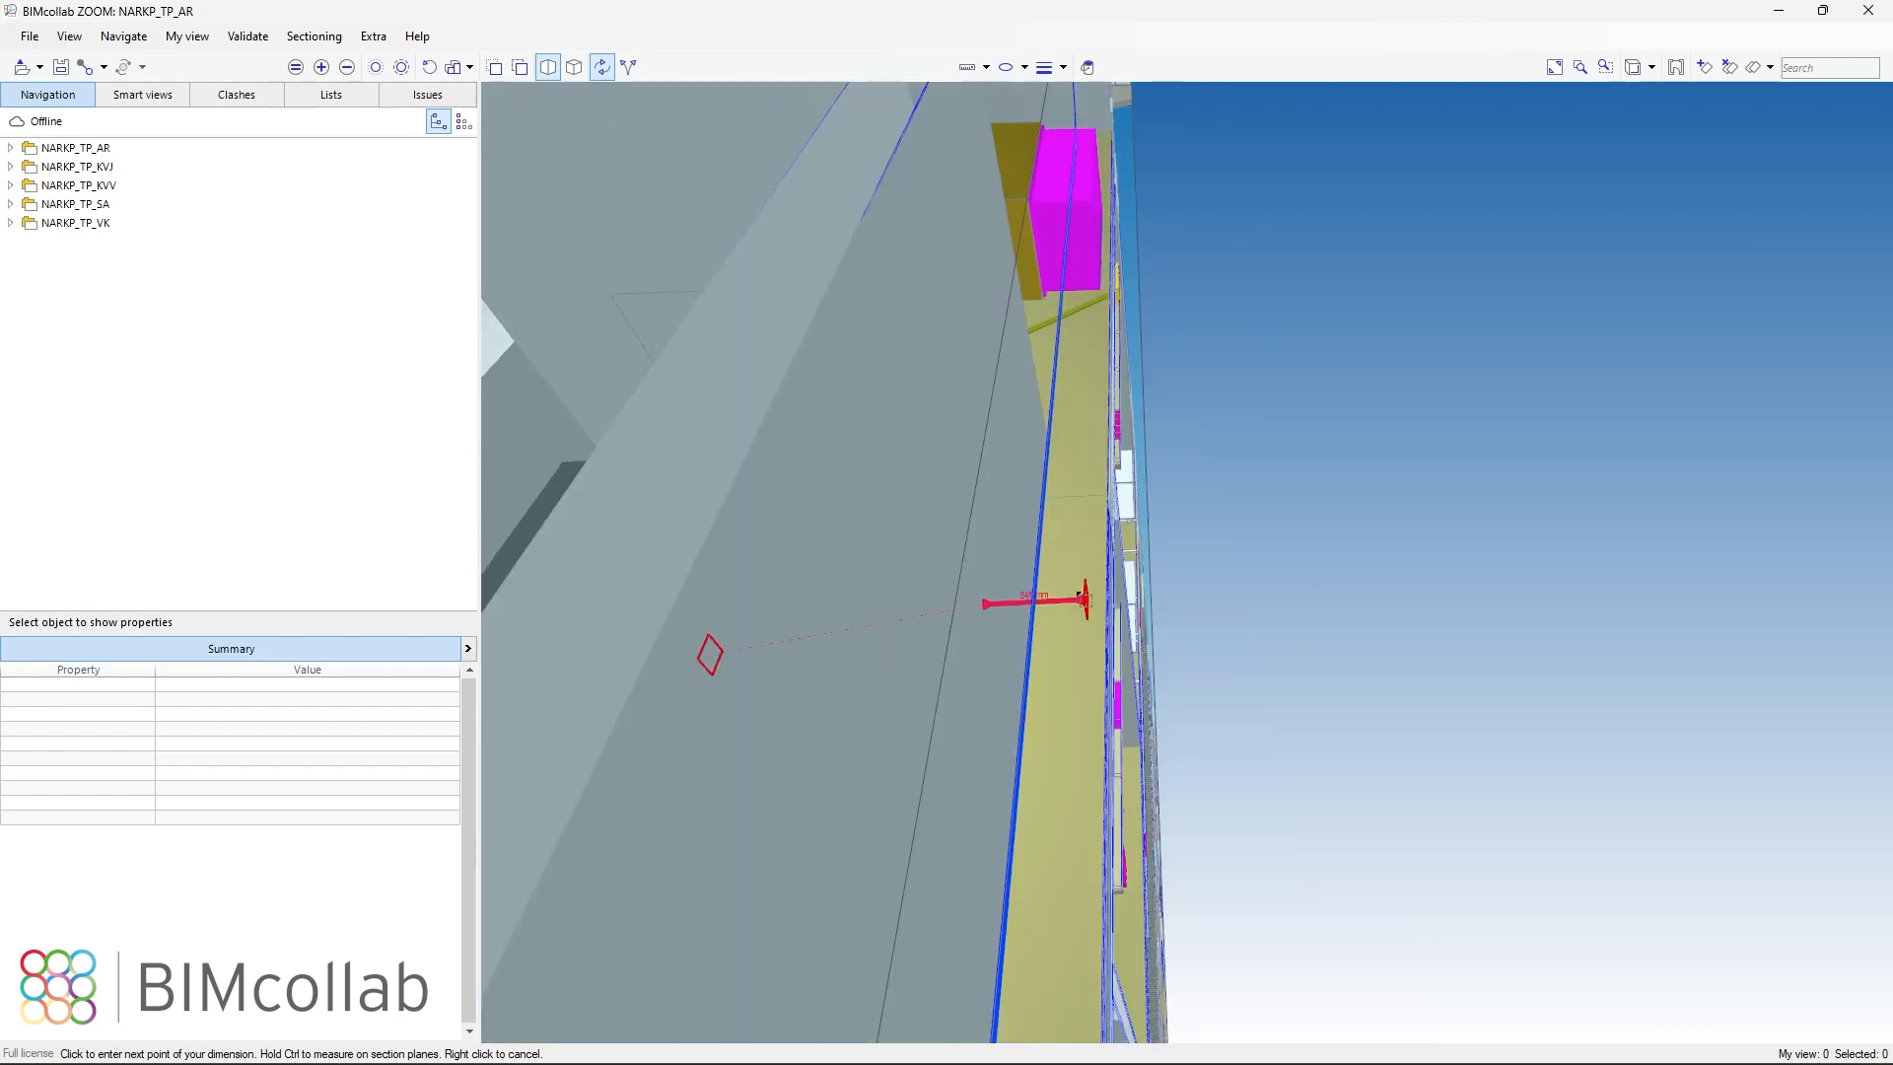
{"action": "left_click", "coordinate": [980, 651]}
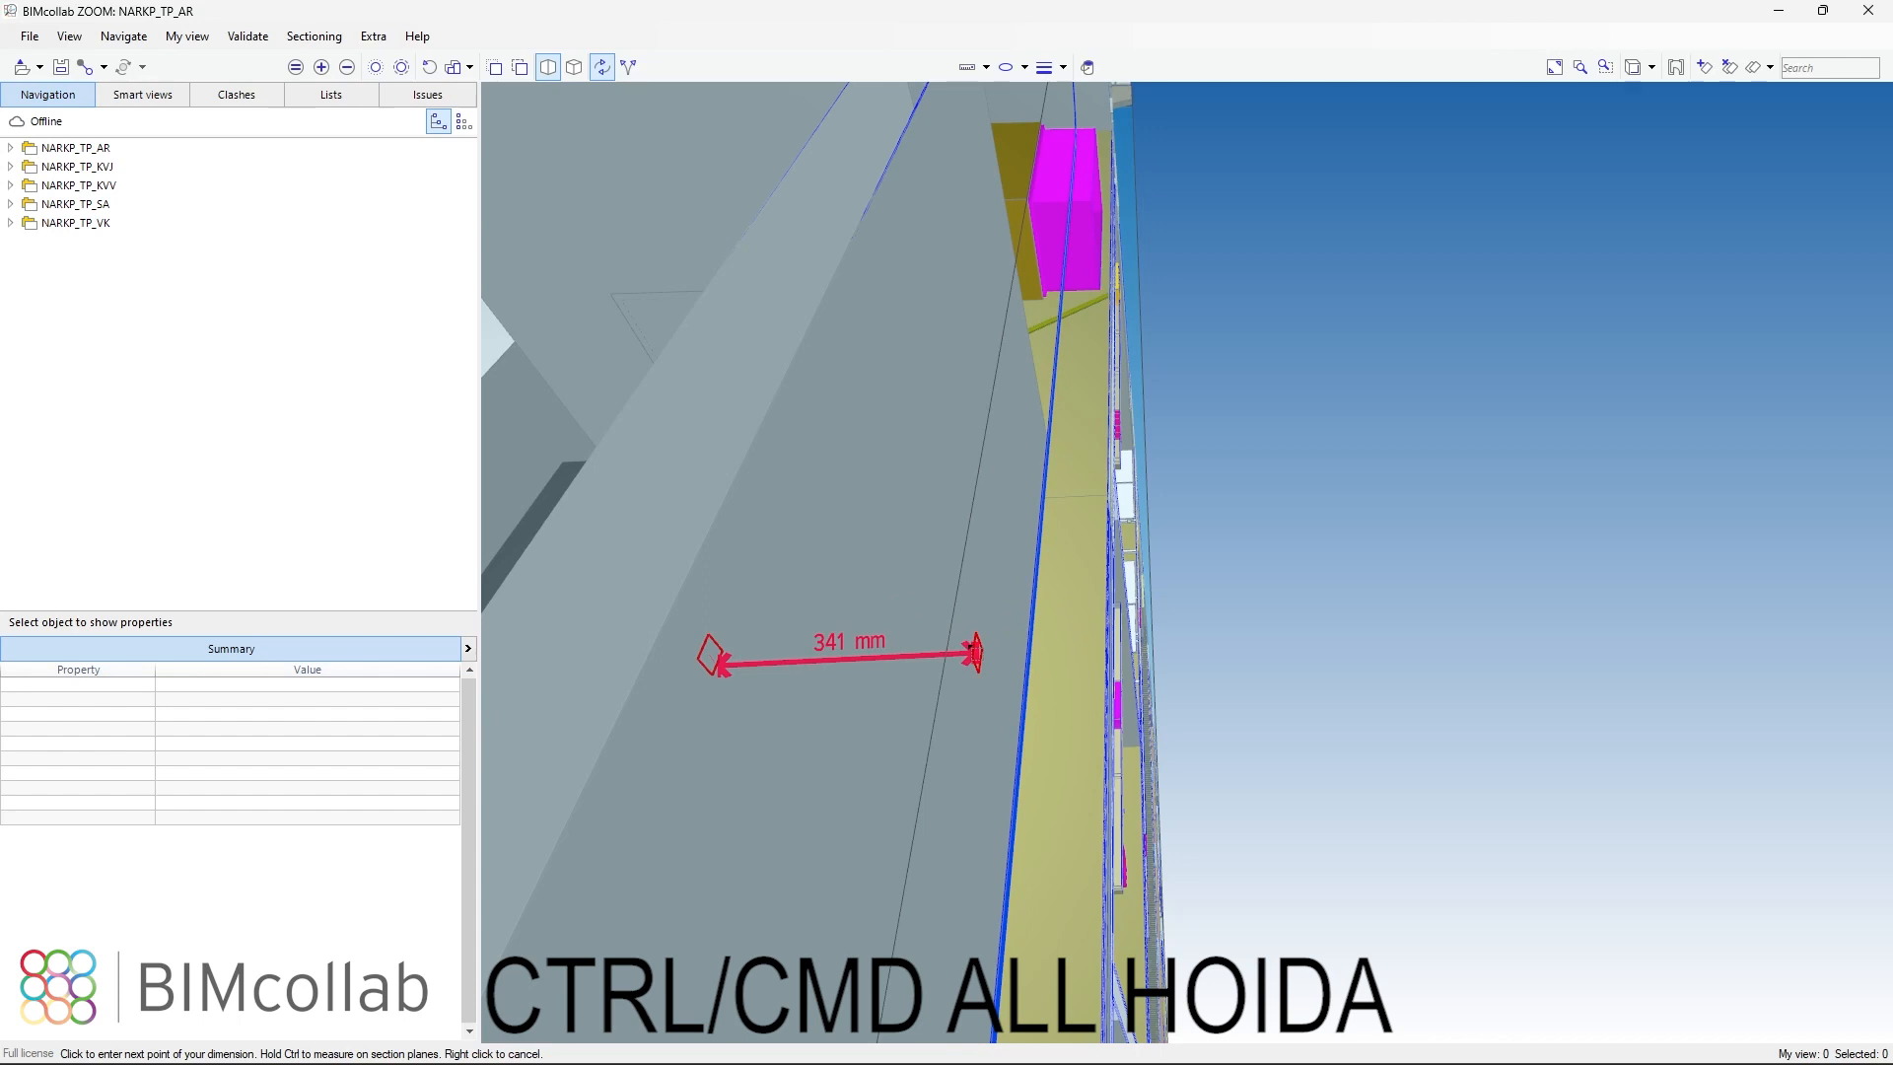
{"action": "left_click_drag", "start_coordinate": [1229, 577], "coordinate": [1220, 474]}
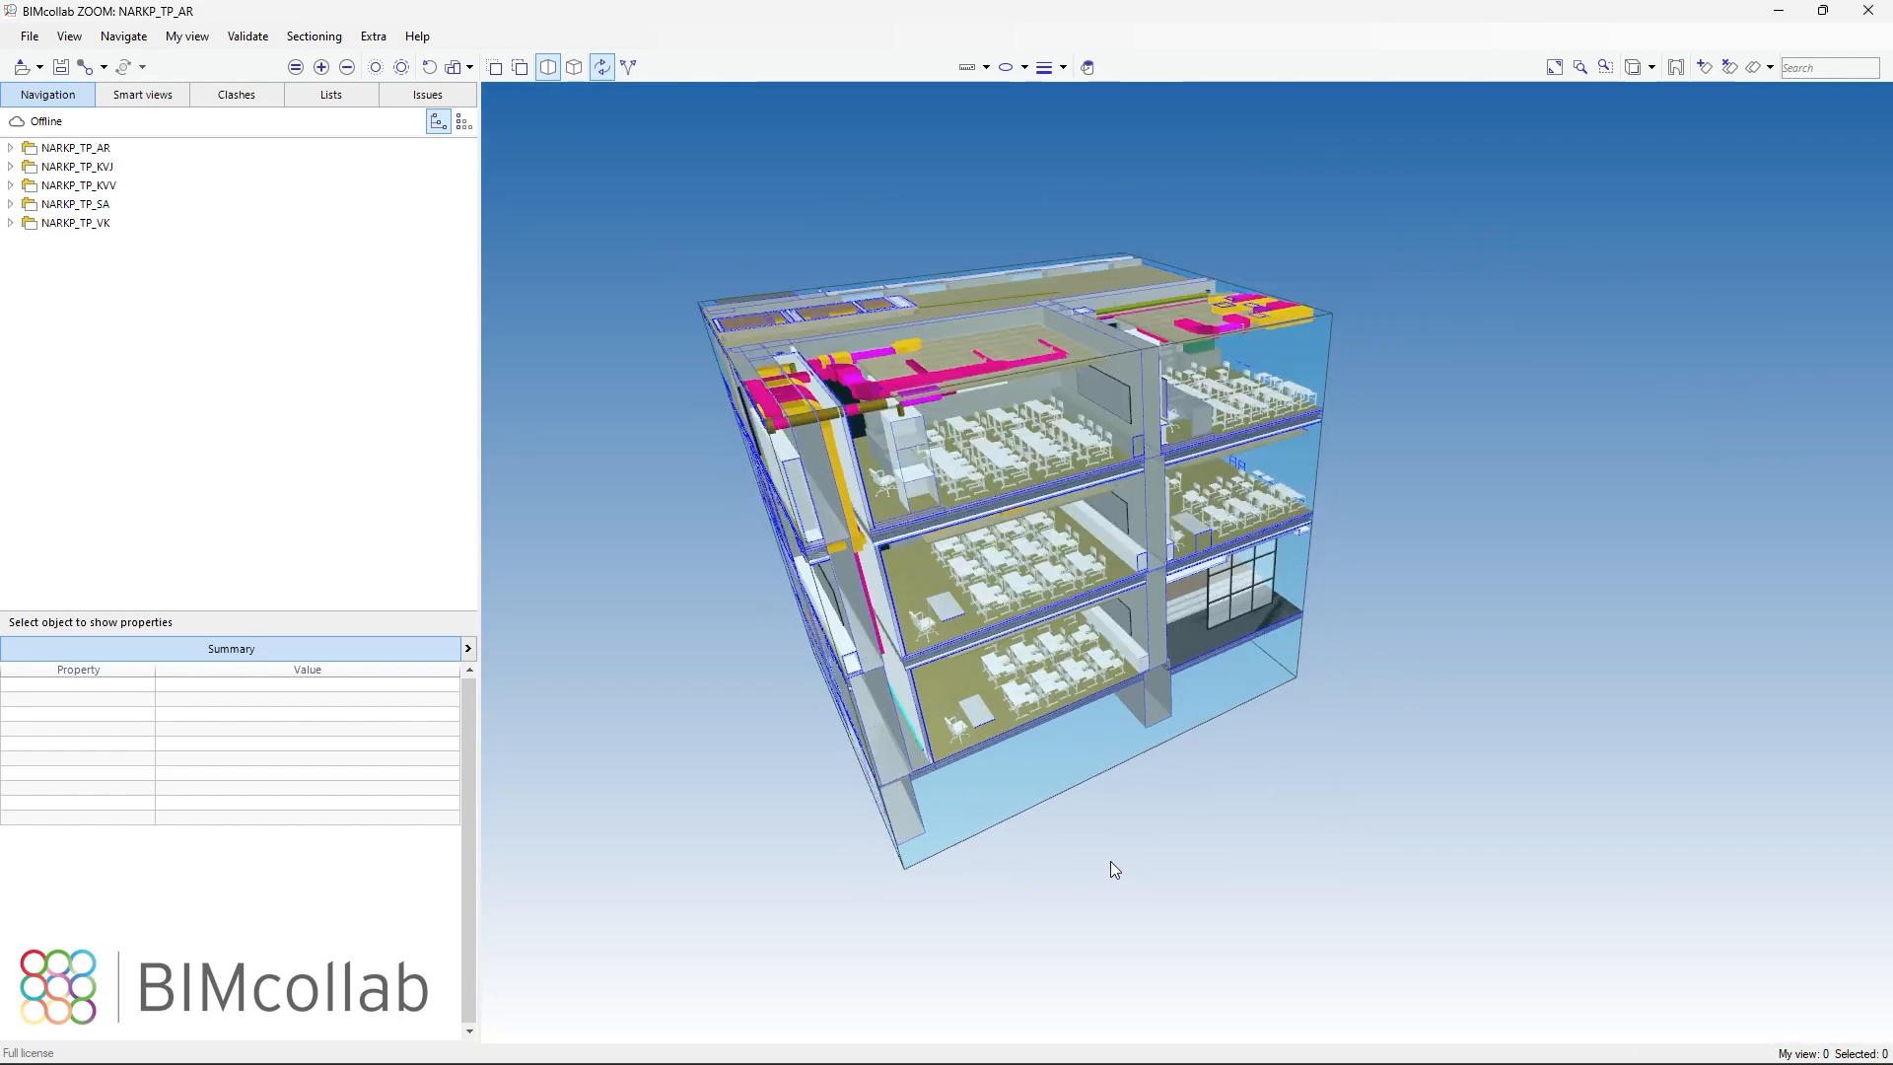
Delete the section plane cutting through the building's front facade and dimension the distance between the two opposite vertical side section planes
{"action": "right_click", "coordinate": [1046, 775]}
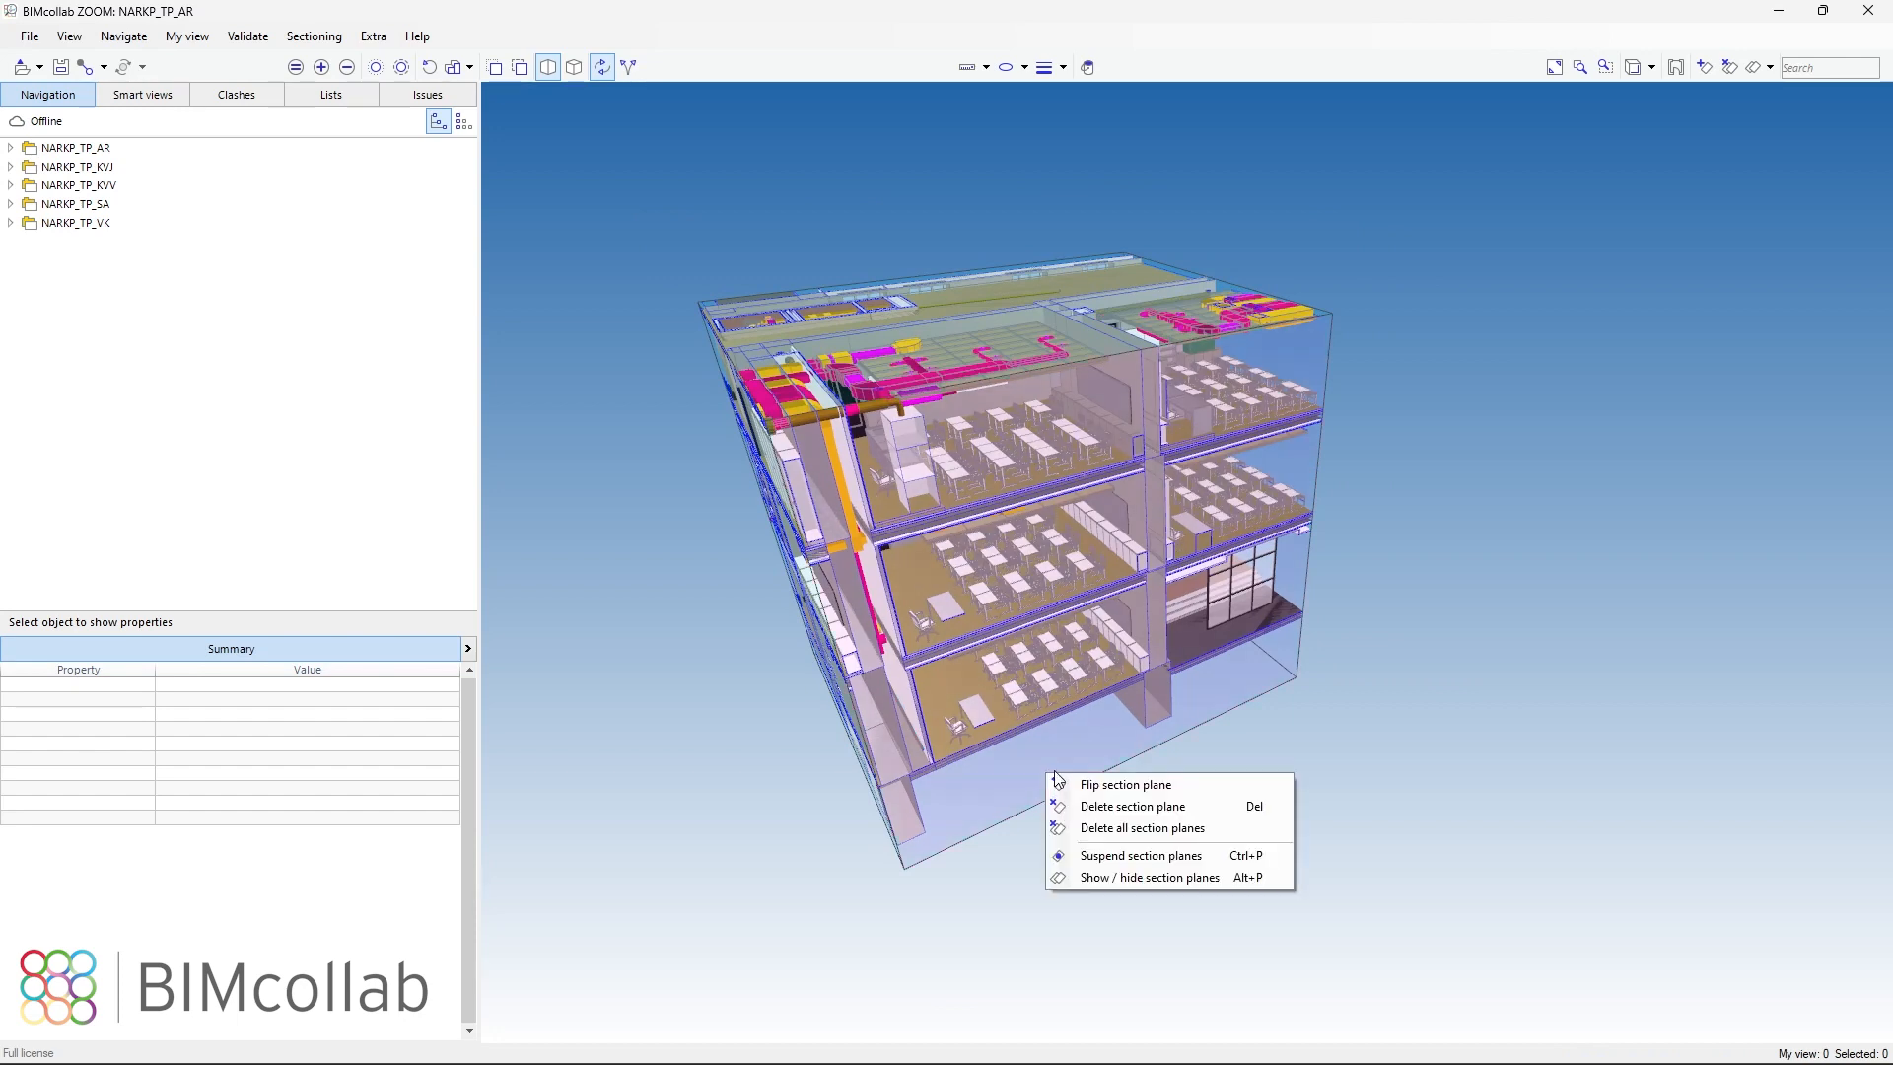
{"action": "left_click", "coordinate": [1124, 809]}
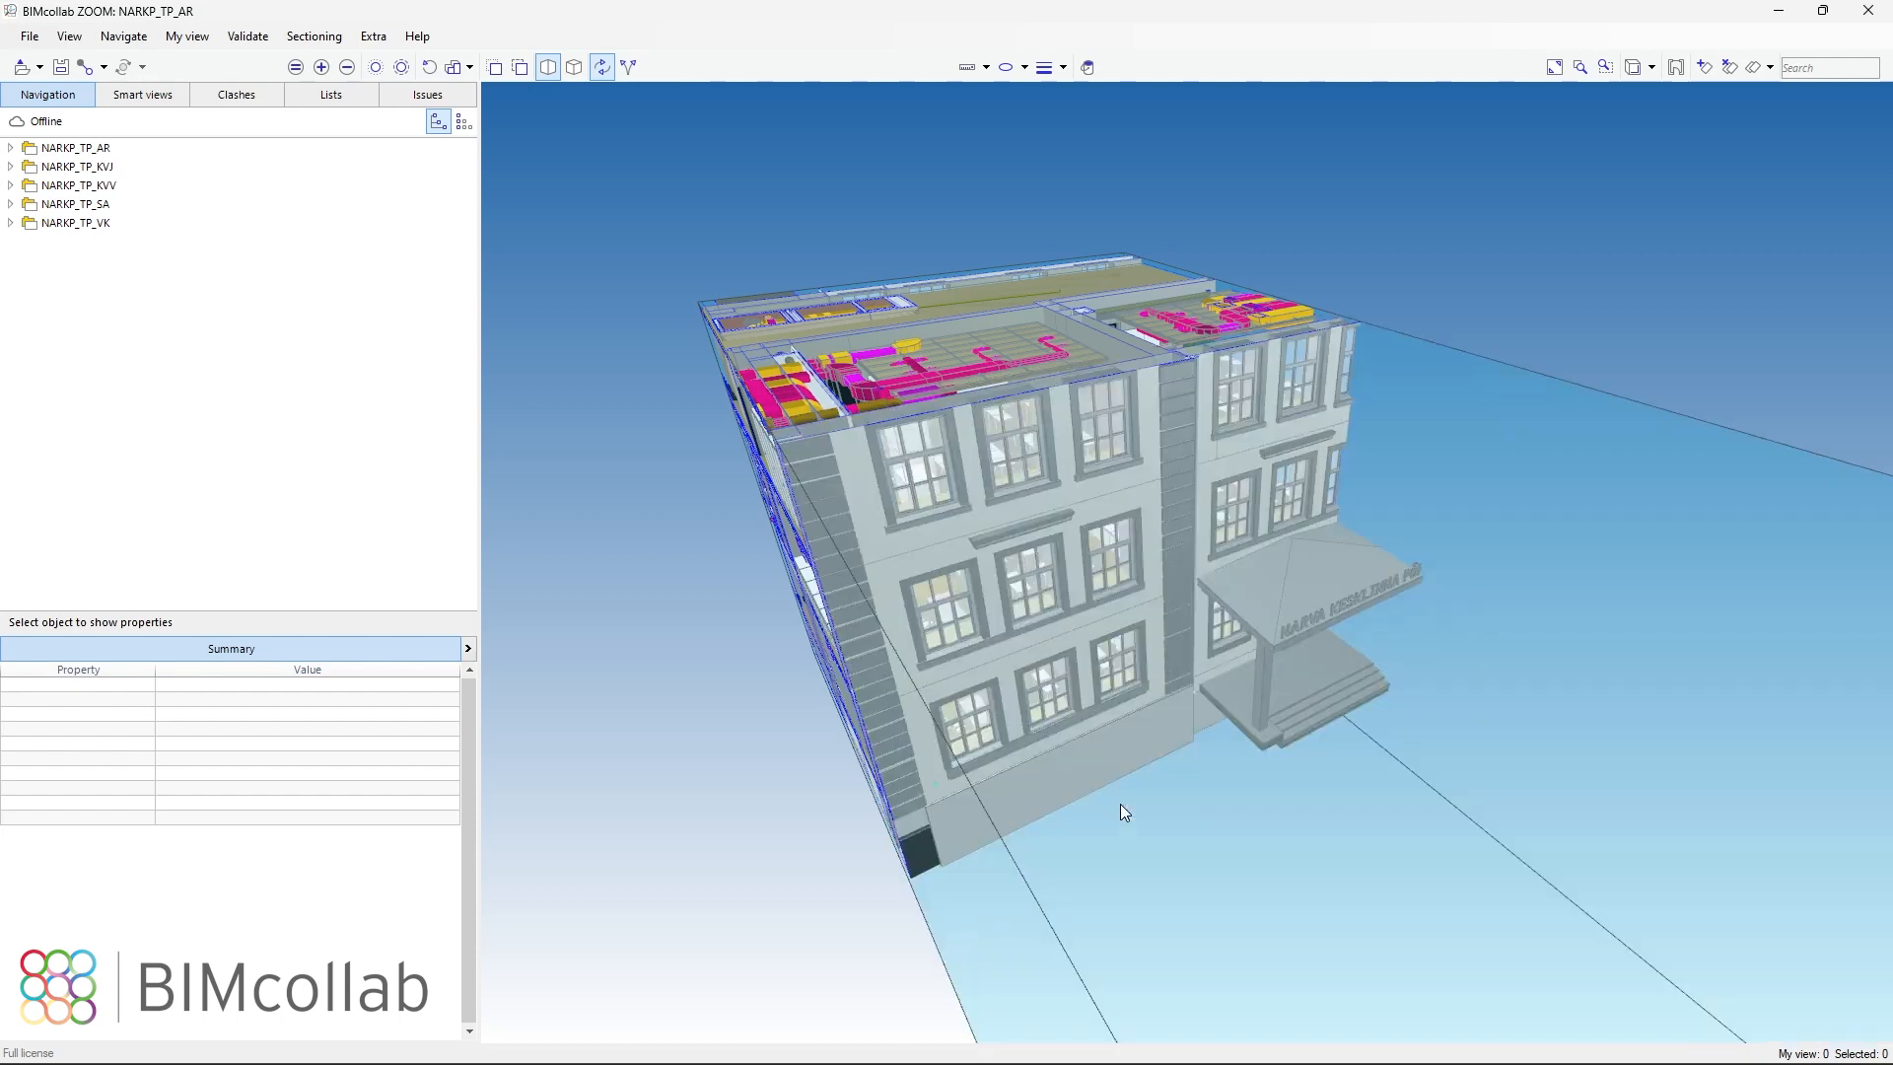
{"action": "scroll", "coordinate": [1124, 807], "scroll_direction": "down", "scroll_amount": 5}
{"action": "middle_click_drag", "start_coordinate": [1126, 806], "coordinate": [956, 517]}
{"action": "left_click_drag", "start_coordinate": [1434, 683], "coordinate": [1075, 881]}
{"action": "key", "text": "m"}
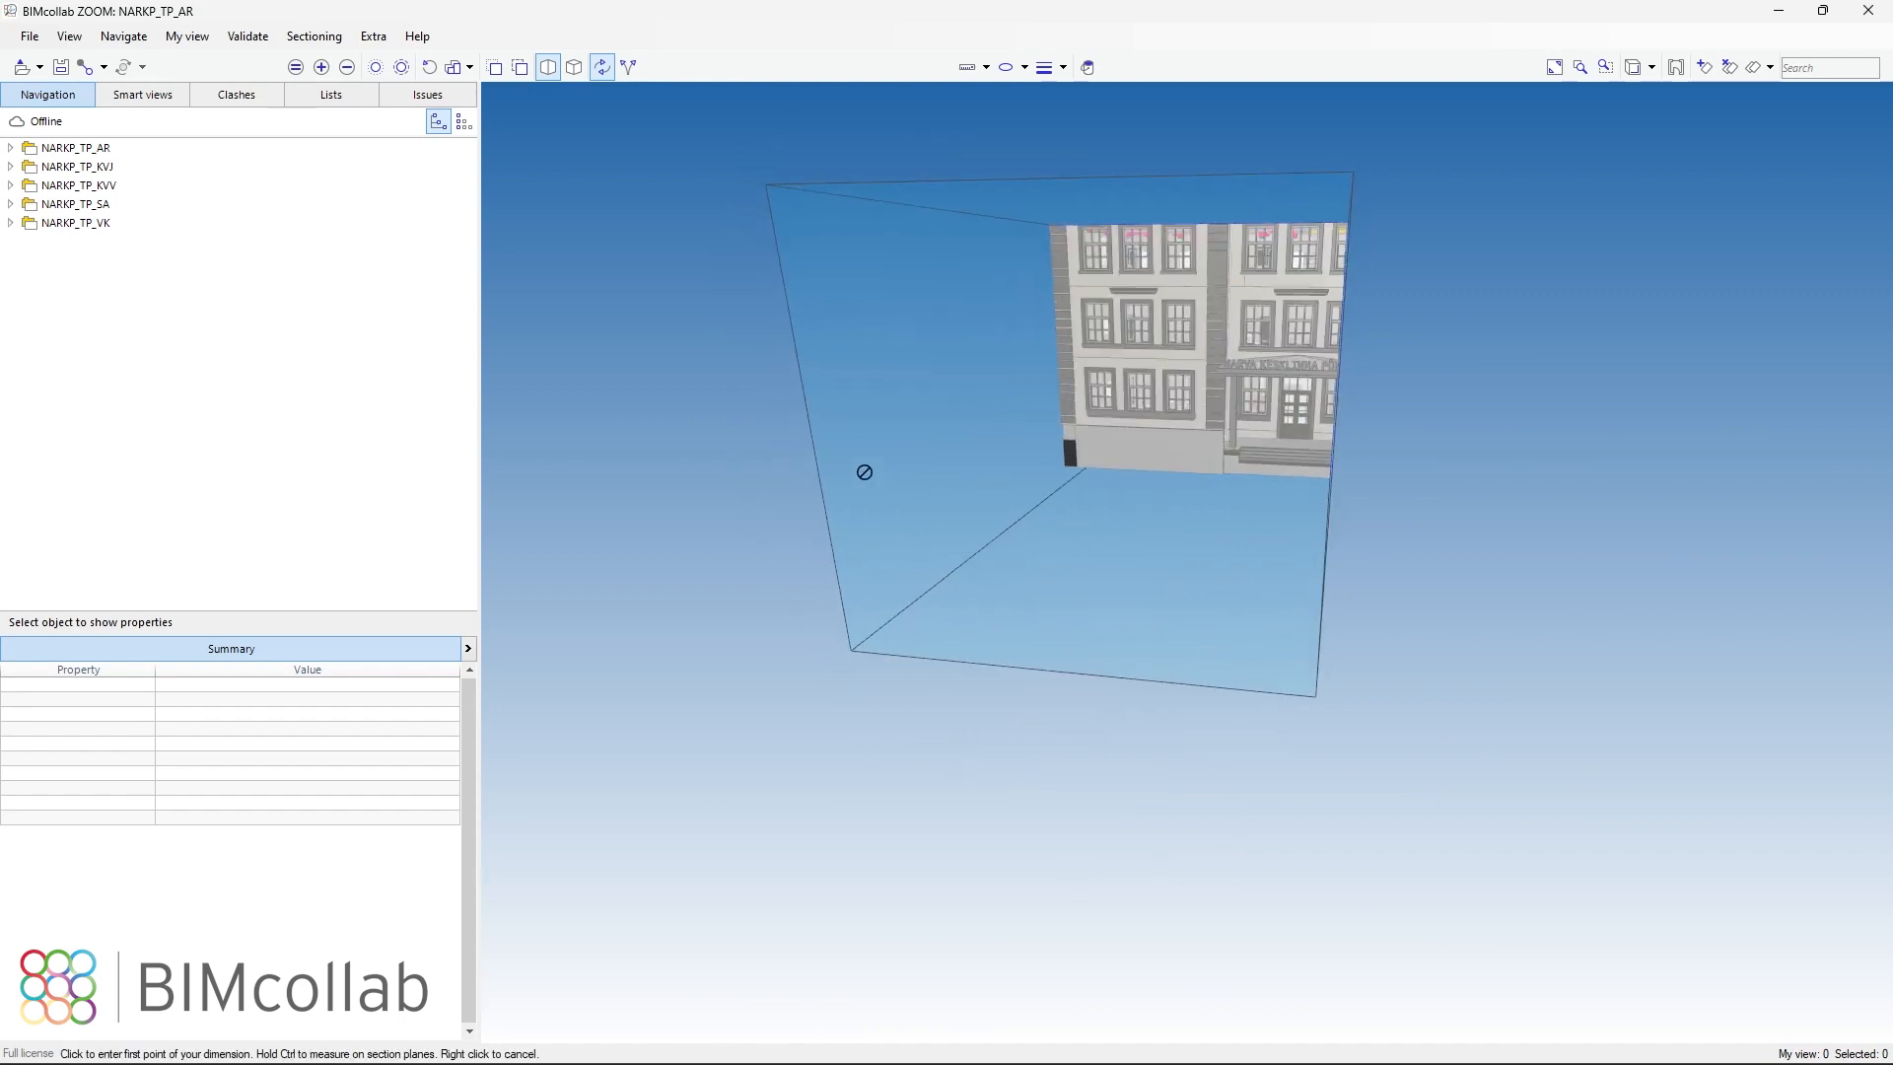
{"action": "left_click", "coordinate": [869, 389], "text": "ctrl"}
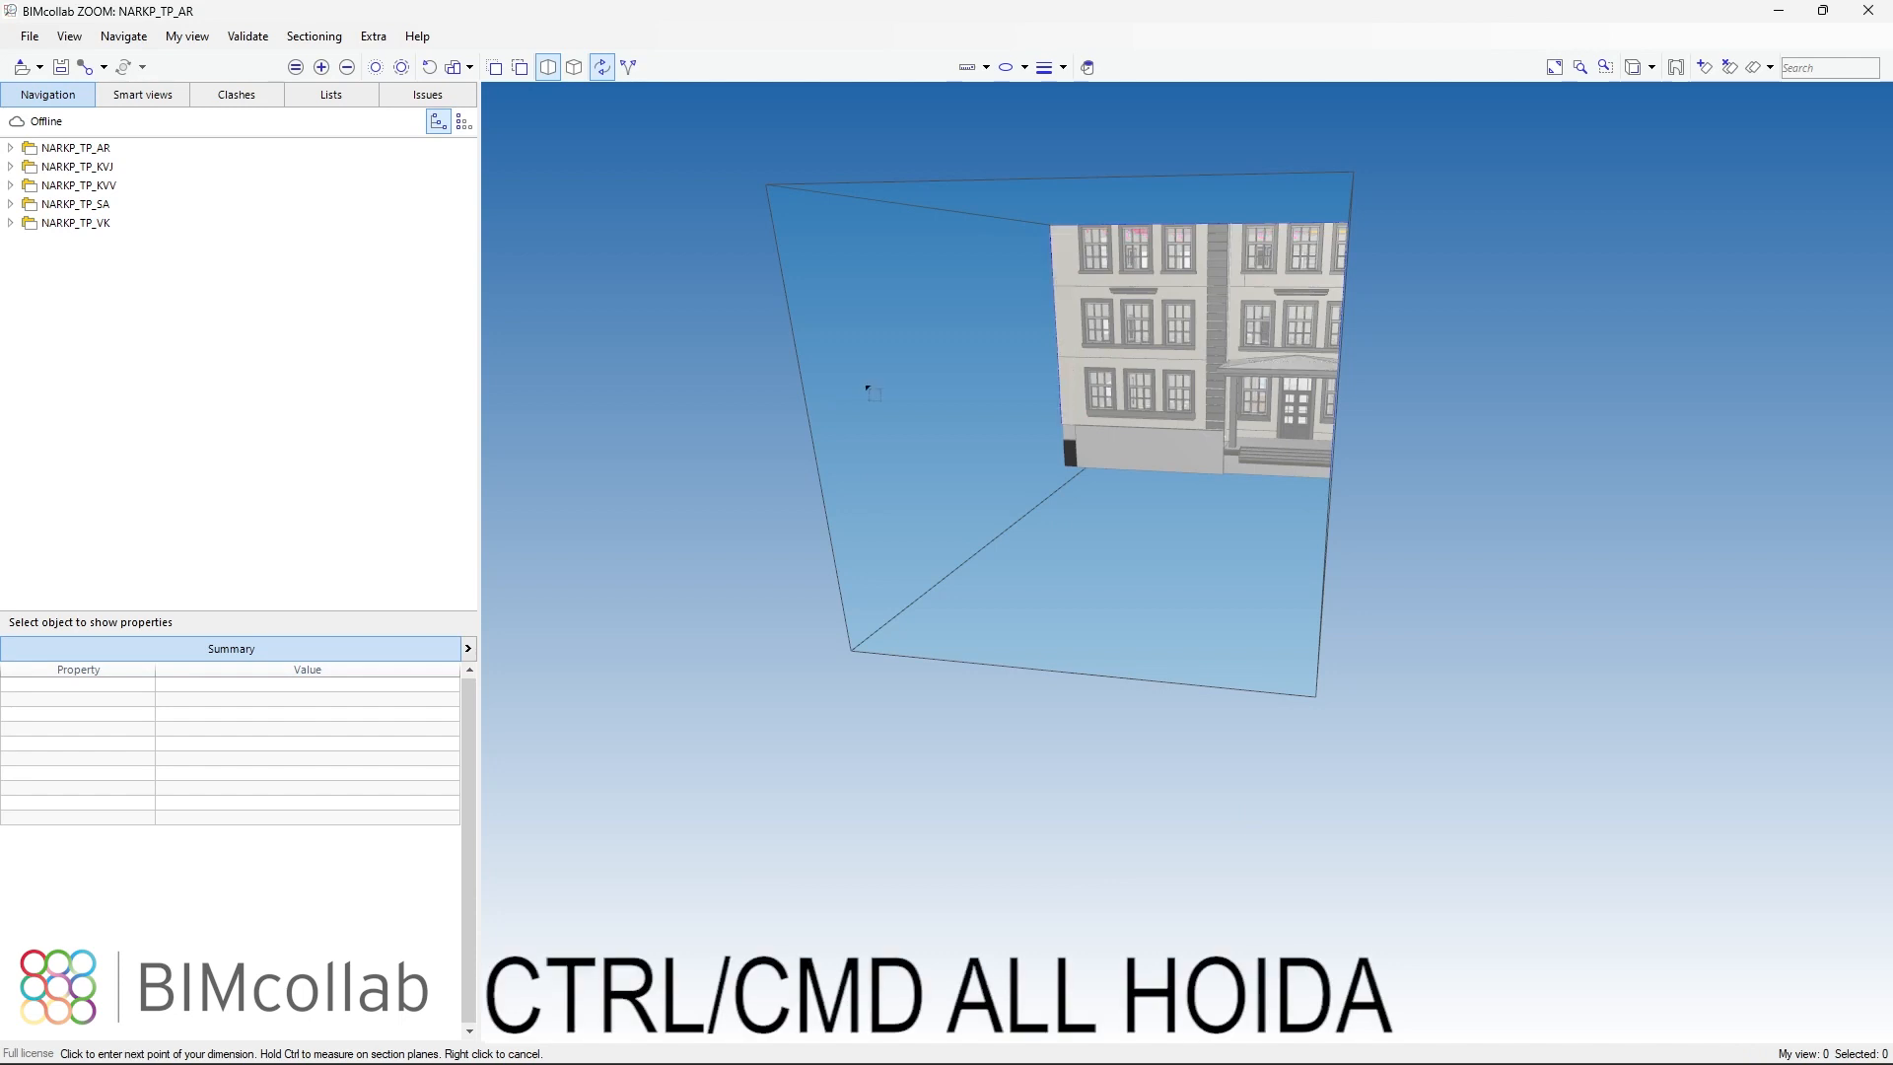
{"action": "middle_click_drag", "start_coordinate": [1395, 576], "coordinate": [1535, 625]}
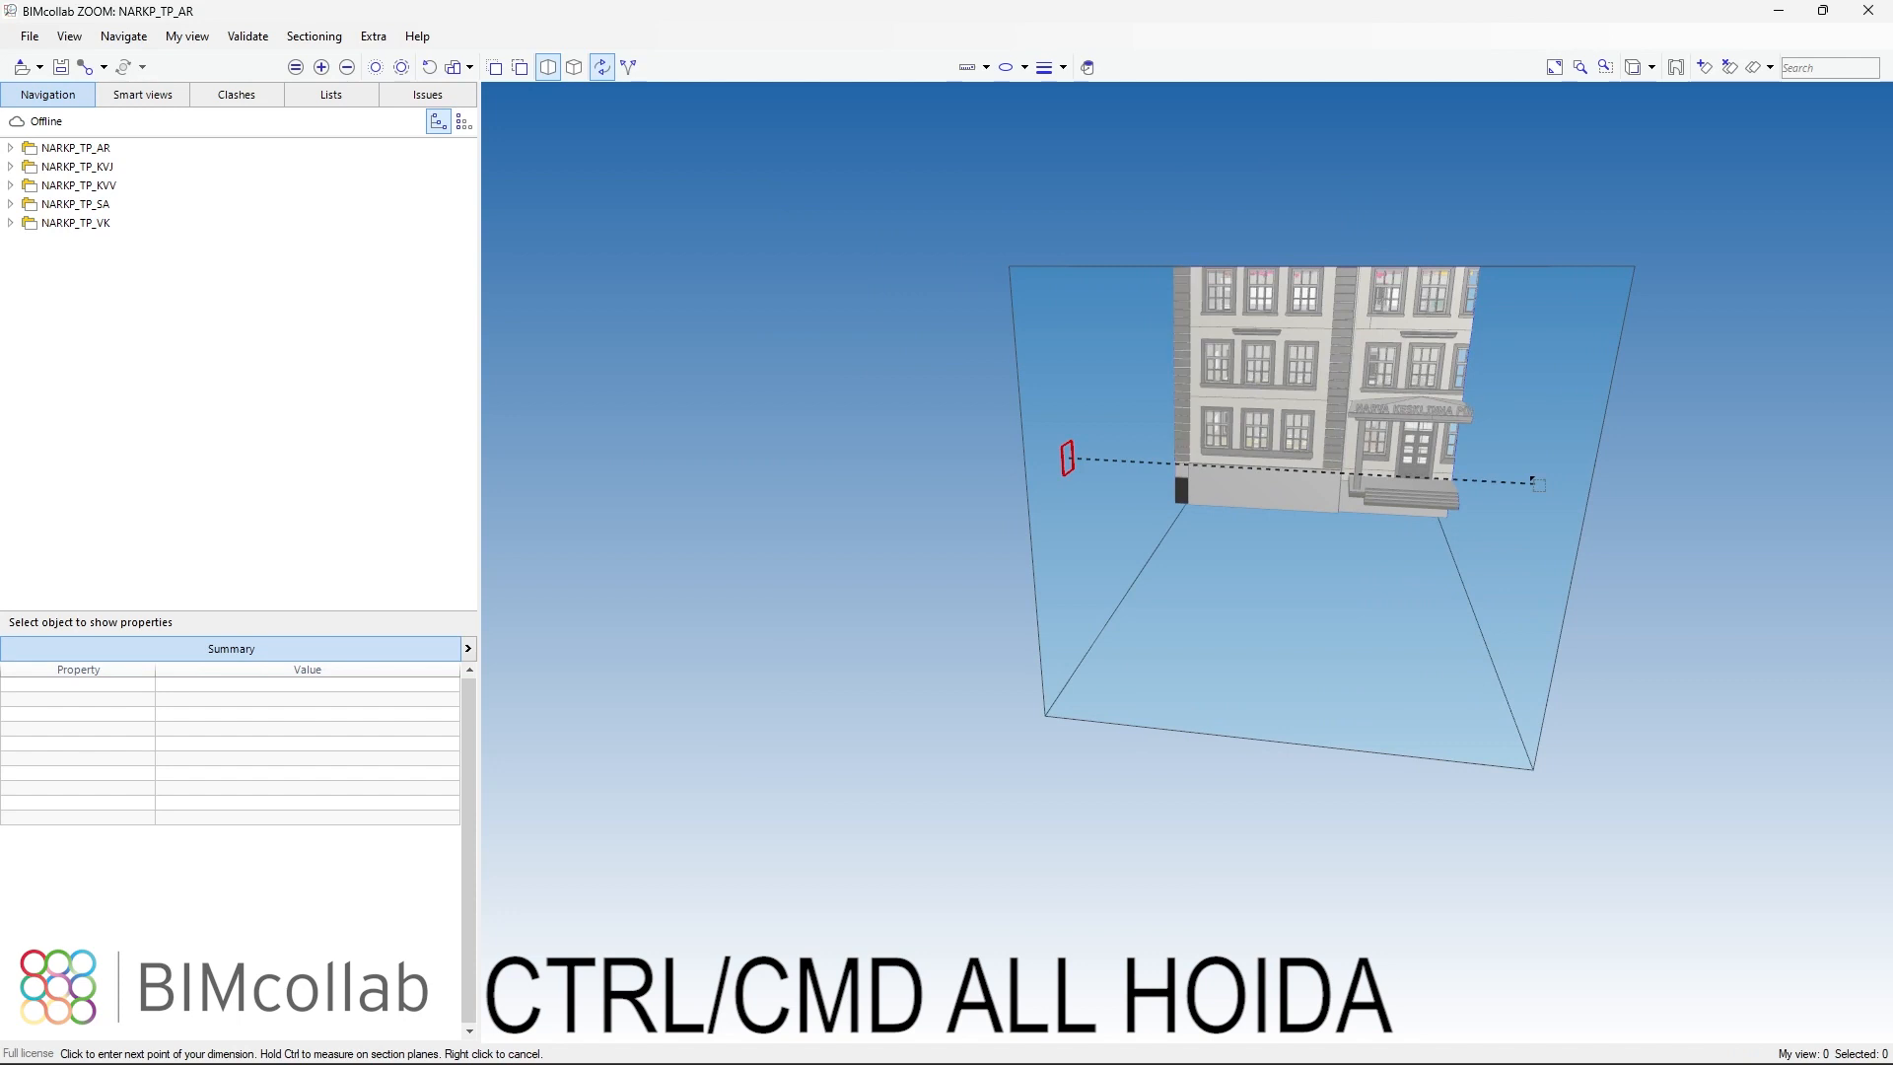
{"action": "left_click", "coordinate": [1533, 481], "text": "ctrl"}
{"action": "left_click_drag", "start_coordinate": [1031, 886], "coordinate": [1303, 911]}
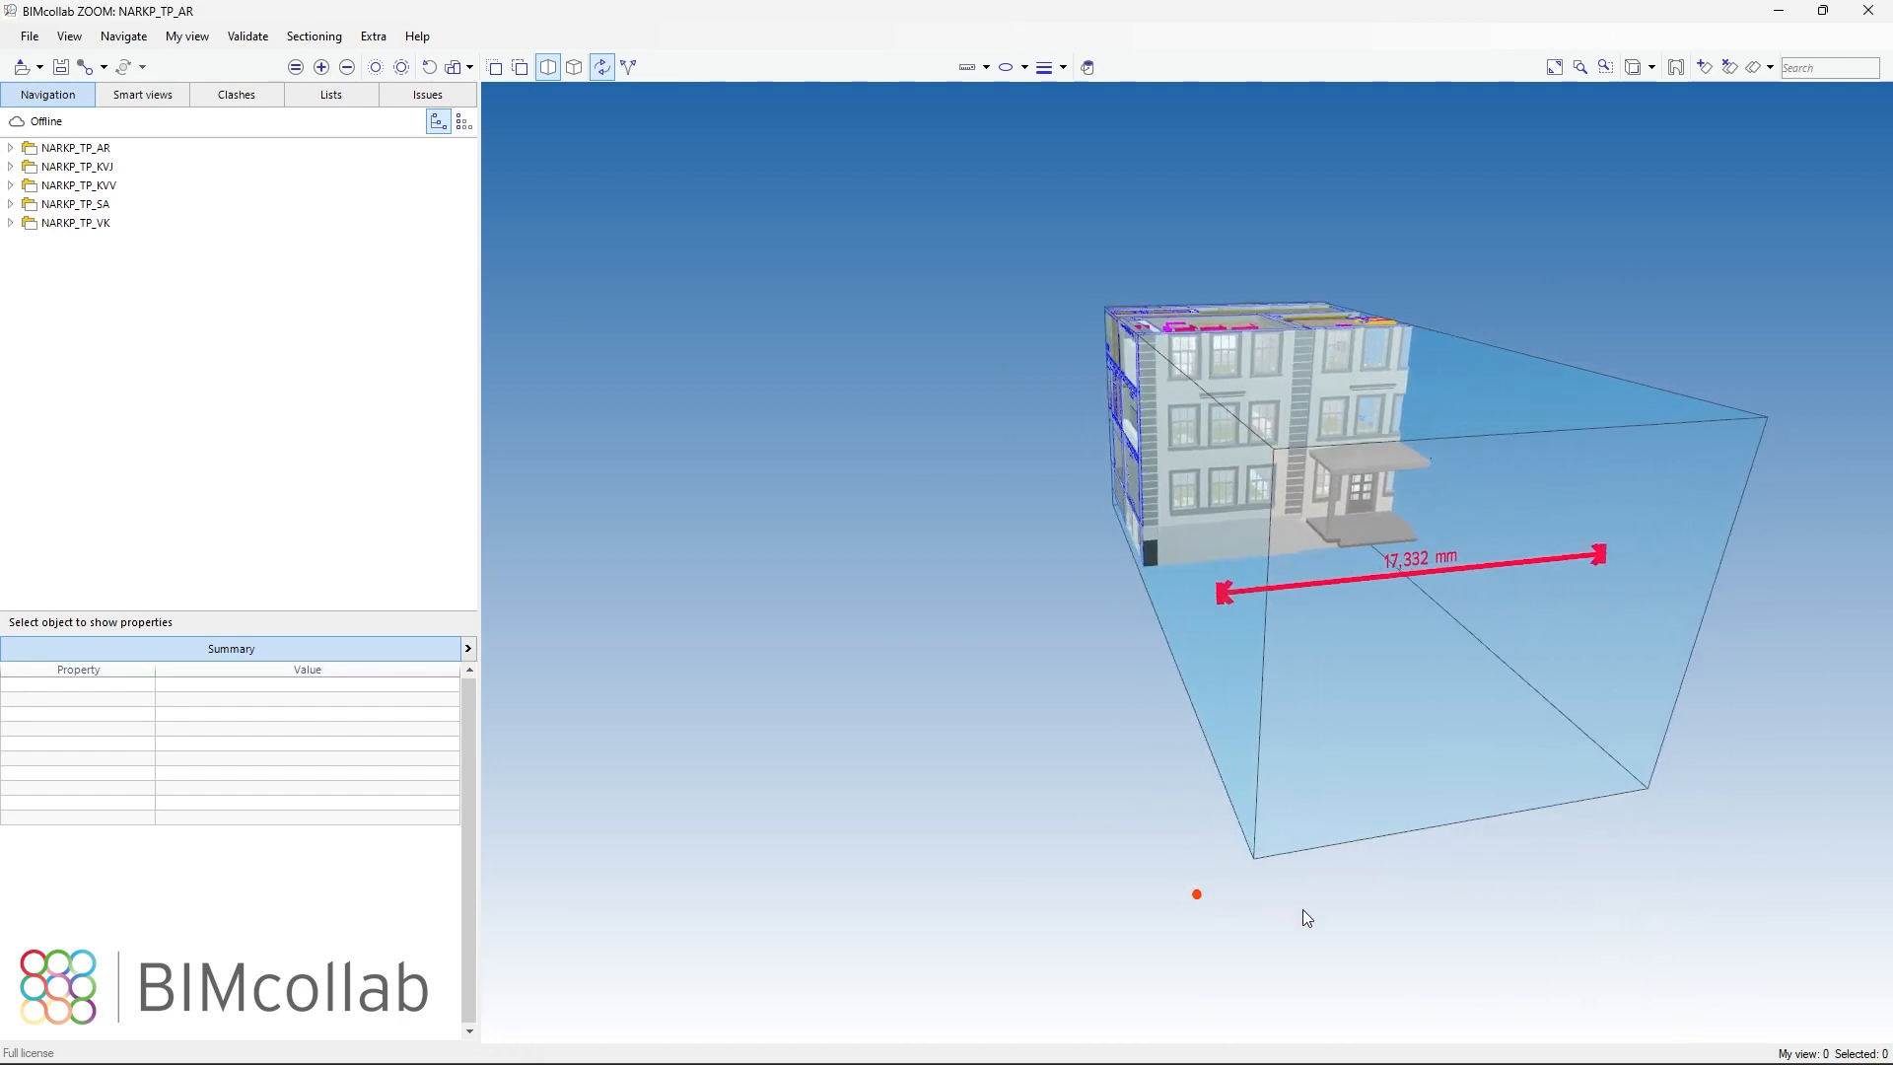
Undo the recent section and dimension changes back to the classroom section with its earlier dimensions and the NARKP_TP_KVJ model hidden
{"action": "scroll", "coordinate": [1441, 772], "scroll_direction": "up", "scroll_amount": 5}
{"action": "scroll", "coordinate": [1441, 772], "scroll_direction": "down", "scroll_amount": 3}
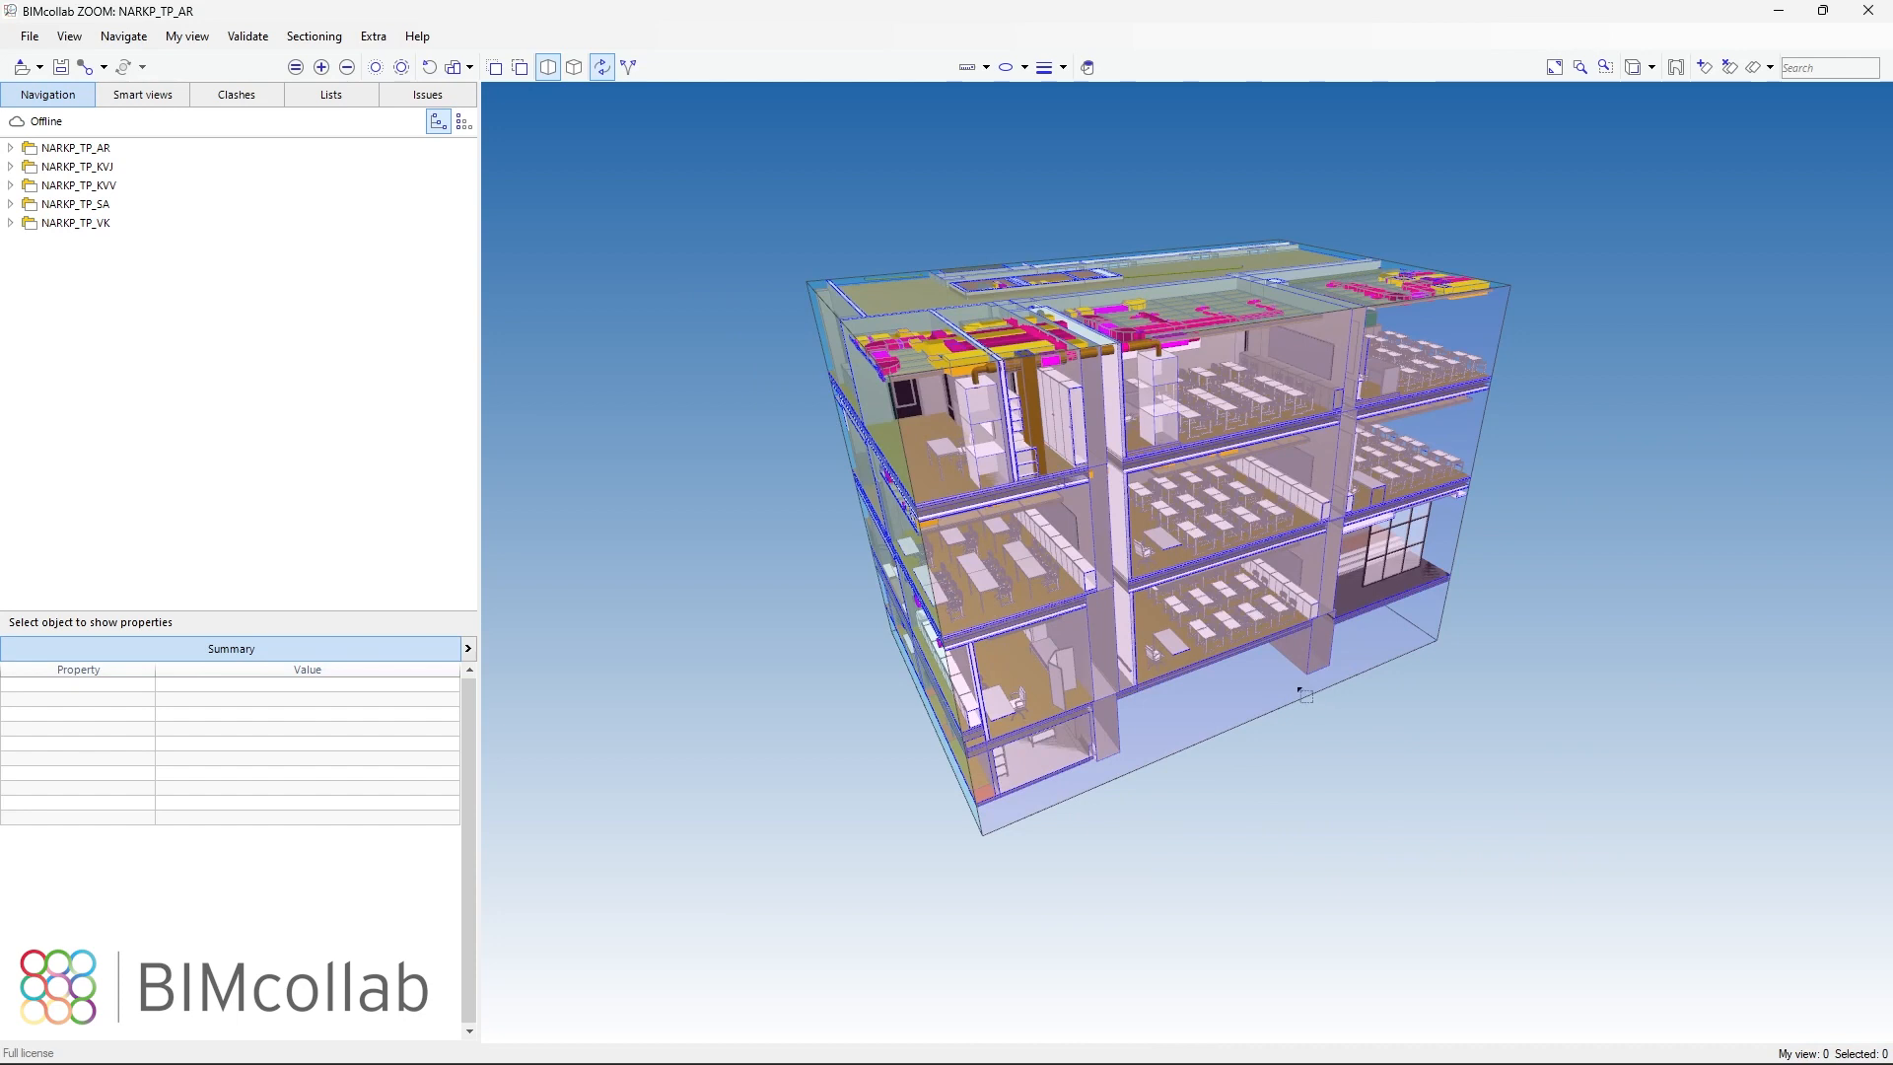
{"action": "left_click_drag", "start_coordinate": [1272, 768], "coordinate": [1328, 829]}
{"action": "key", "text": "ctrl+z"}
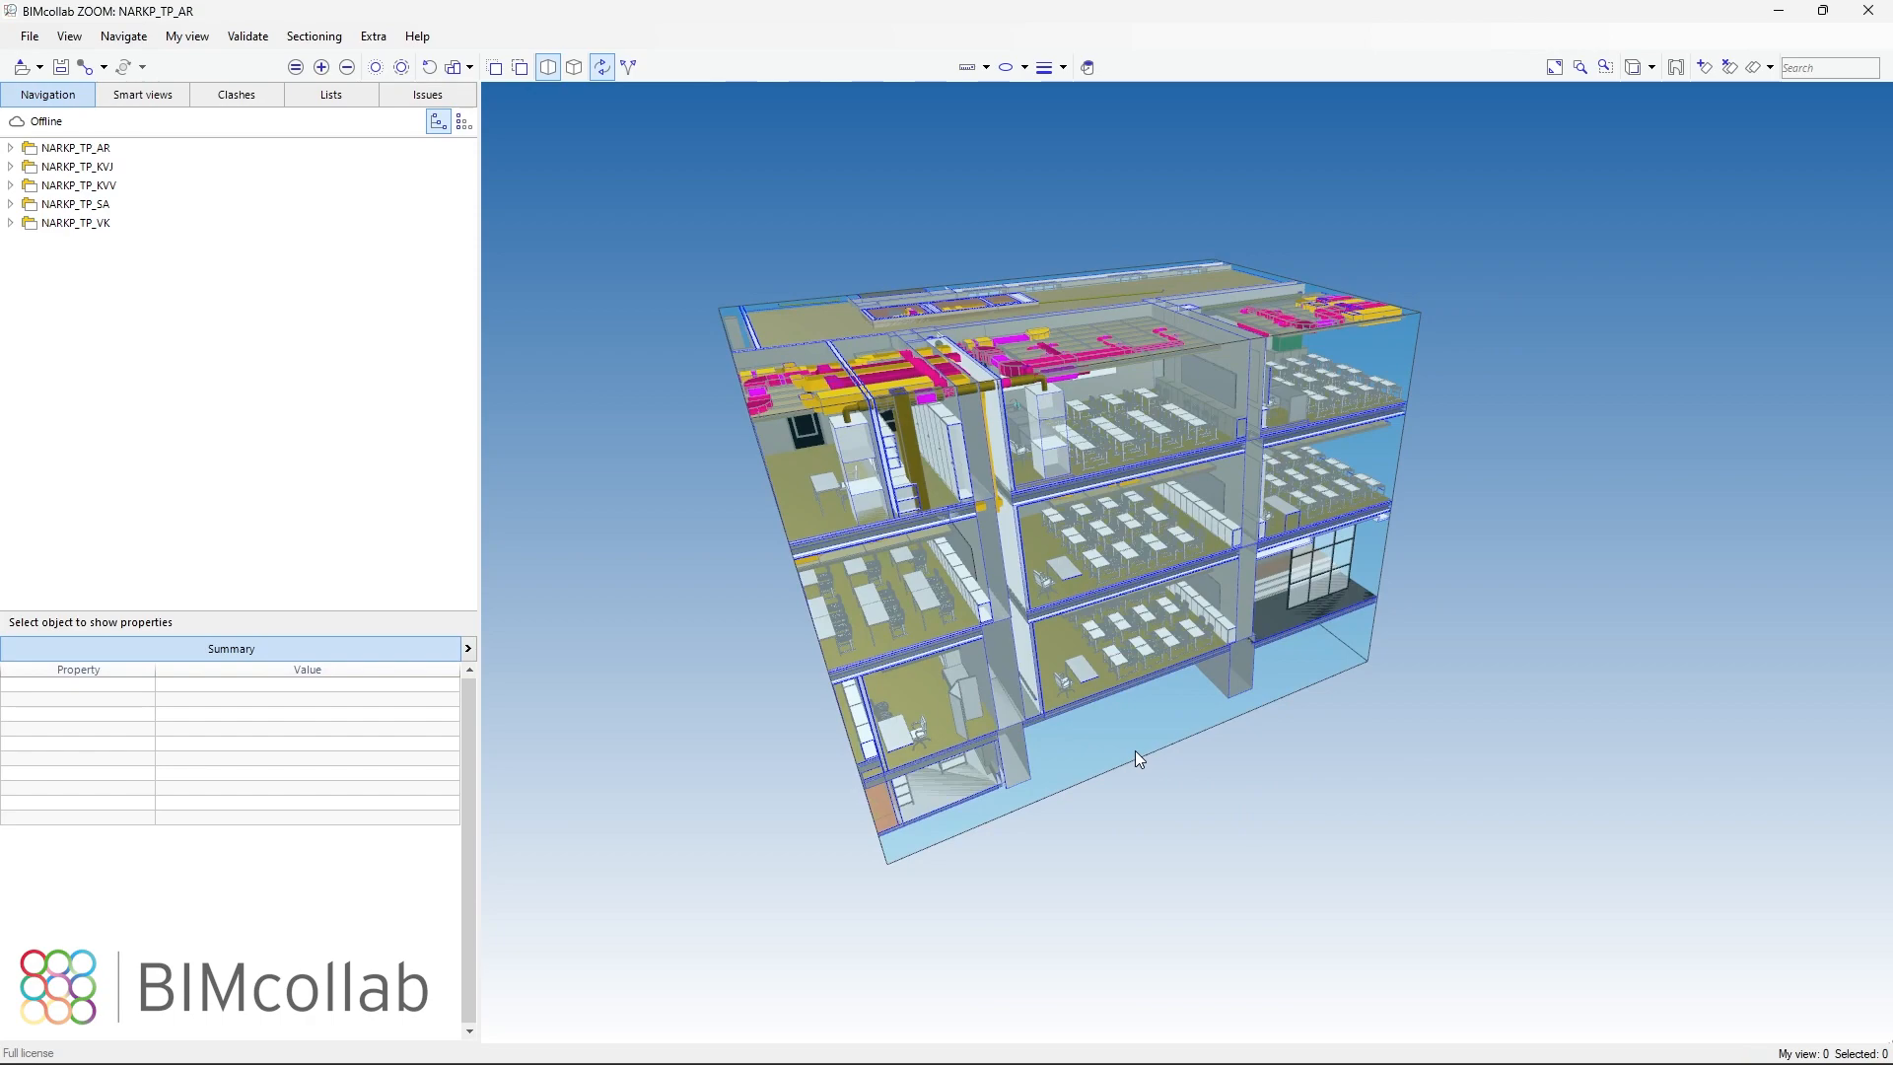
{"action": "key", "text": "ctrl+z"}
{"action": "mouse_move", "coordinate": [1509, 182]}
{"action": "left_mouse_down"}
{"action": "mouse_move", "coordinate": [1357, 129]}
{"action": "mouse_move", "coordinate": [1418, 224]}
{"action": "mouse_move", "coordinate": [1482, 263]}
{"action": "mouse_move", "coordinate": [1517, 184]}
{"action": "mouse_move", "coordinate": [1565, 170]}
{"action": "mouse_move", "coordinate": [1536, 163]}
{"action": "left_mouse_up"}
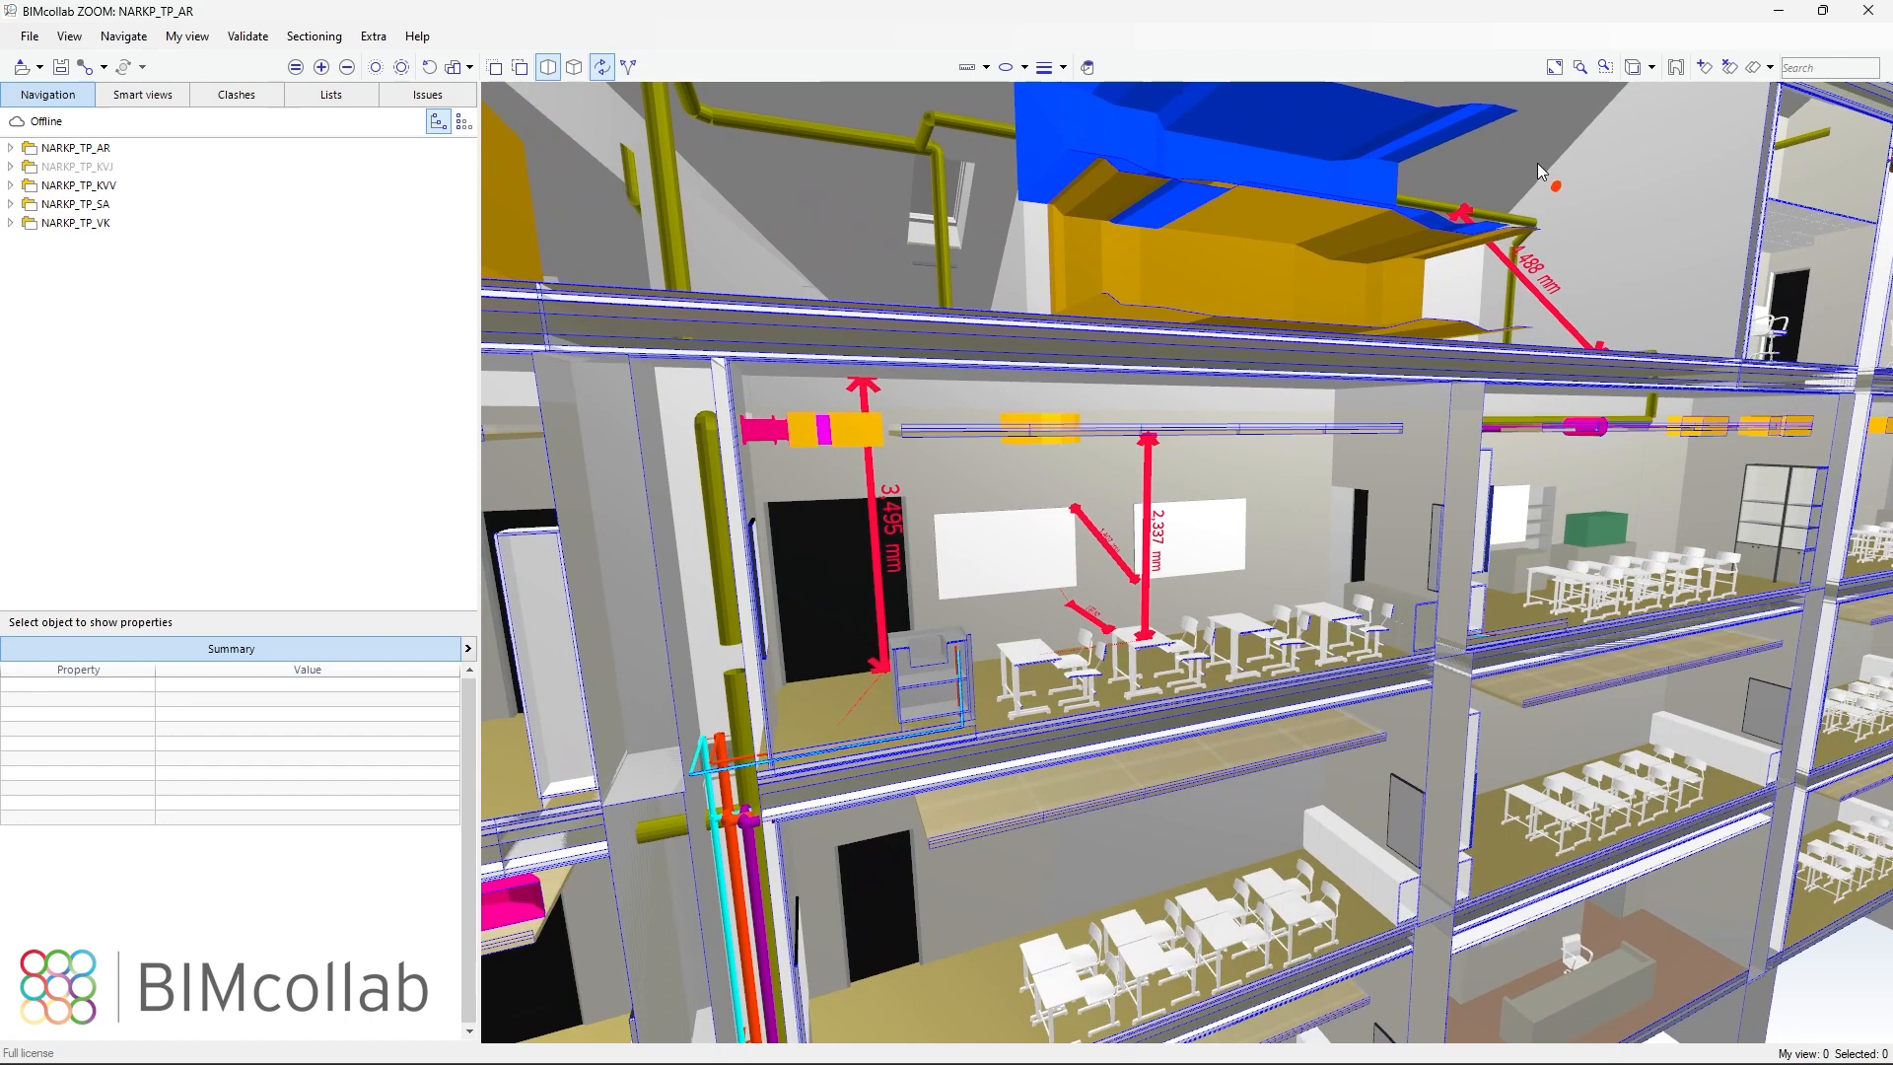
Delete all dimensions and reset the model to show the complete building without sections
{"action": "left_click", "coordinate": [988, 68]}
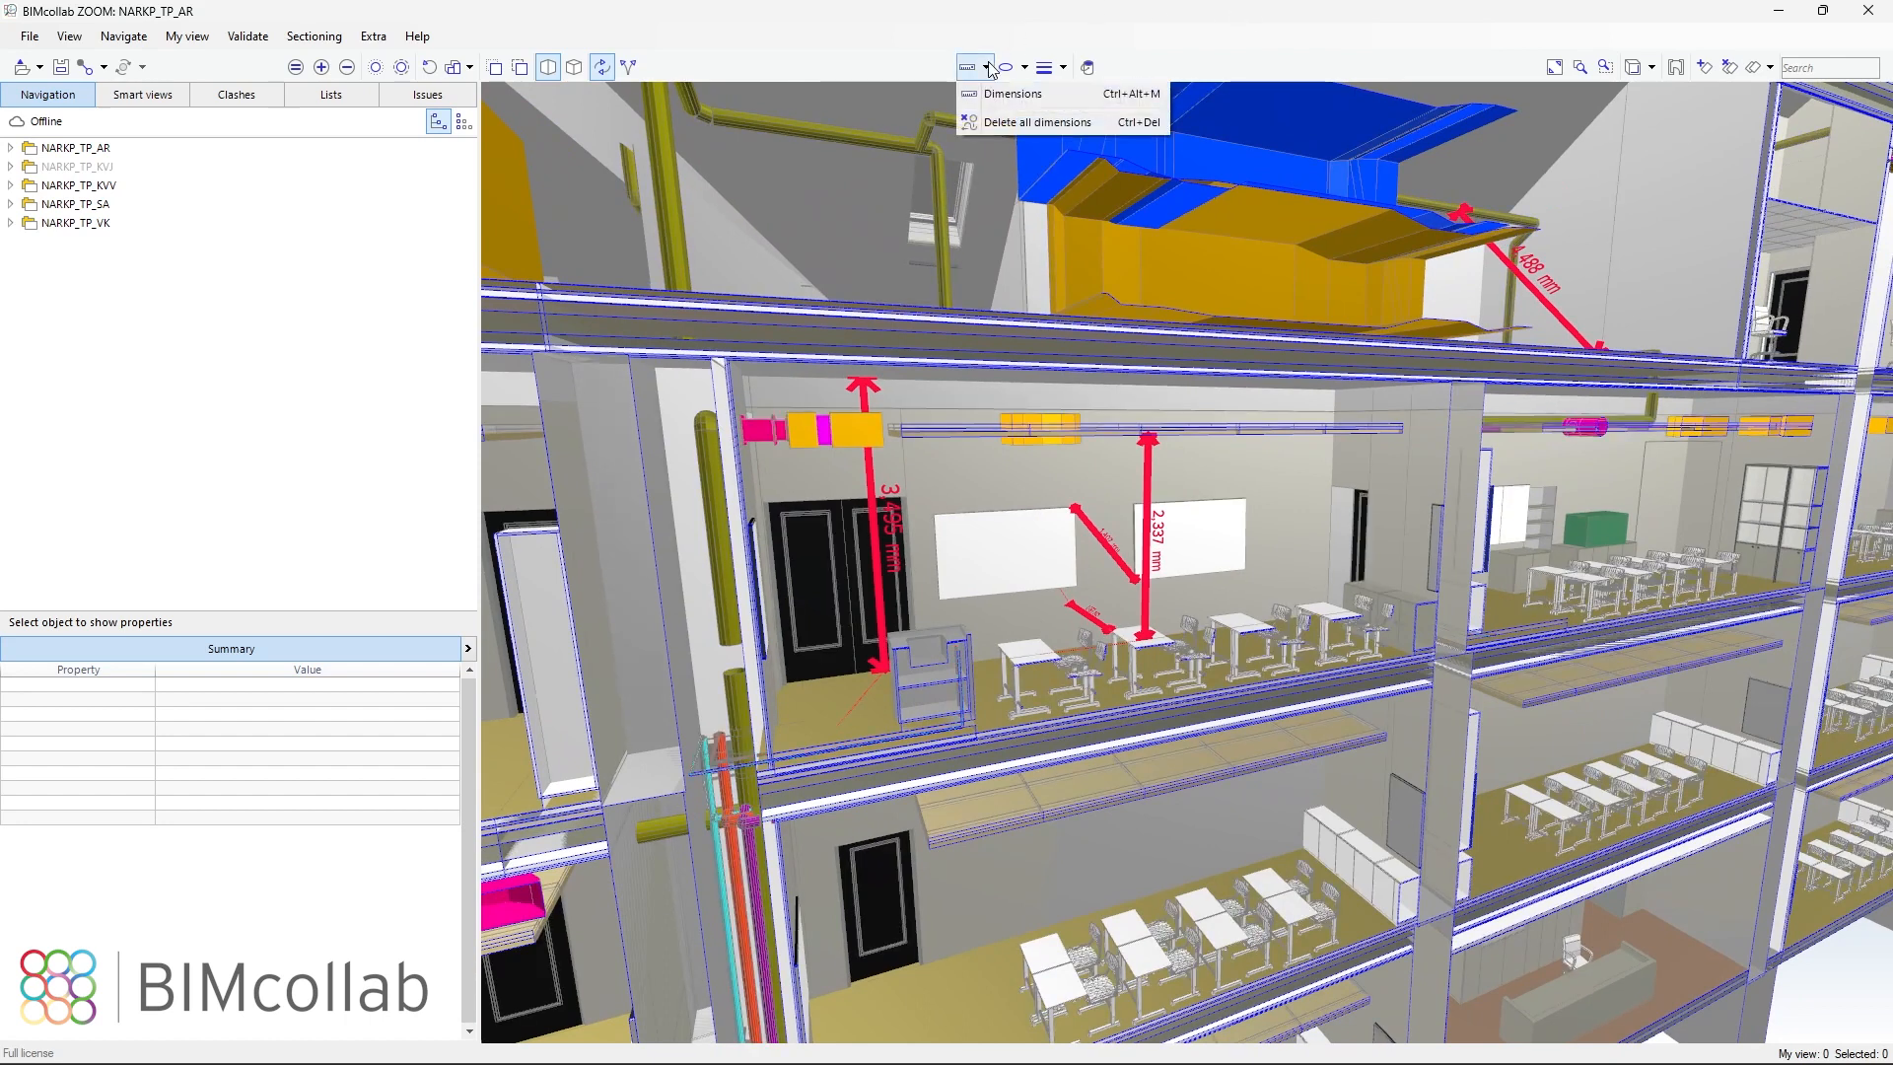
{"action": "left_click", "coordinate": [1034, 122]}
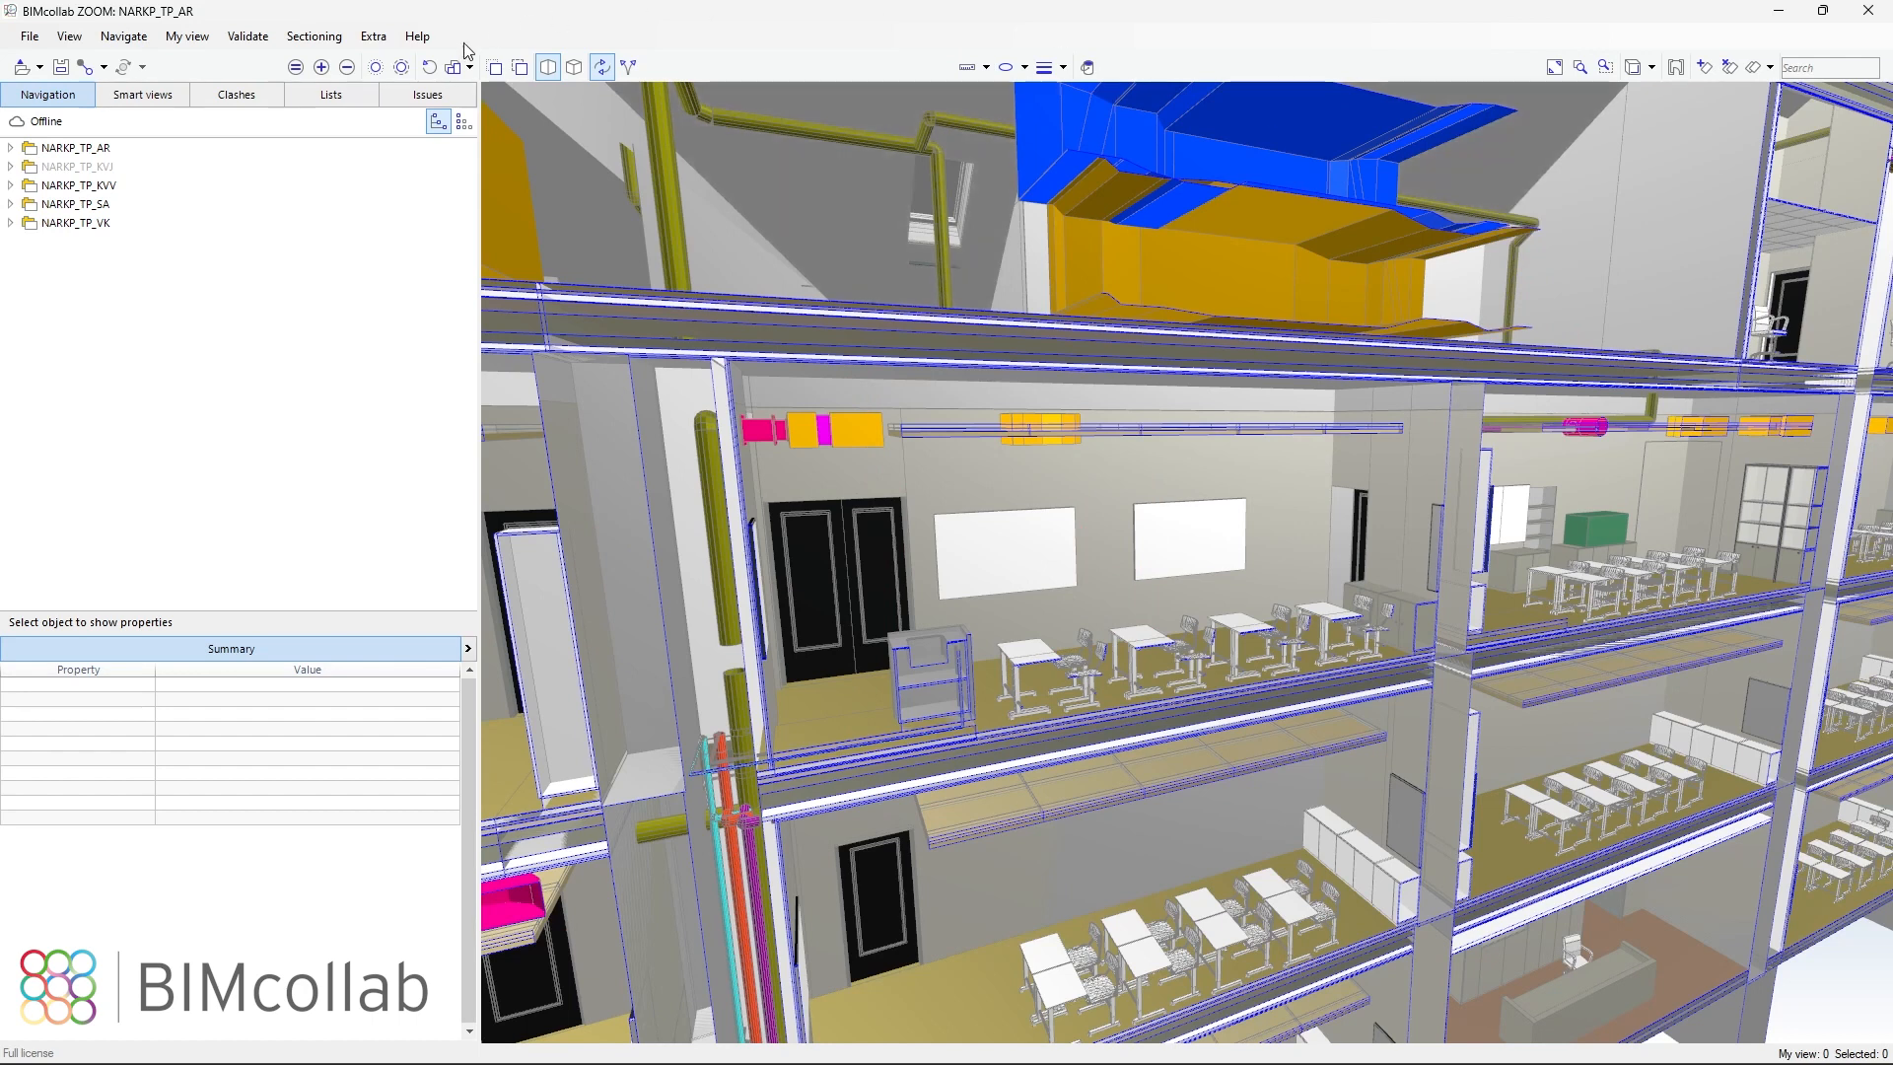
{"action": "key", "text": "ctrl+r"}
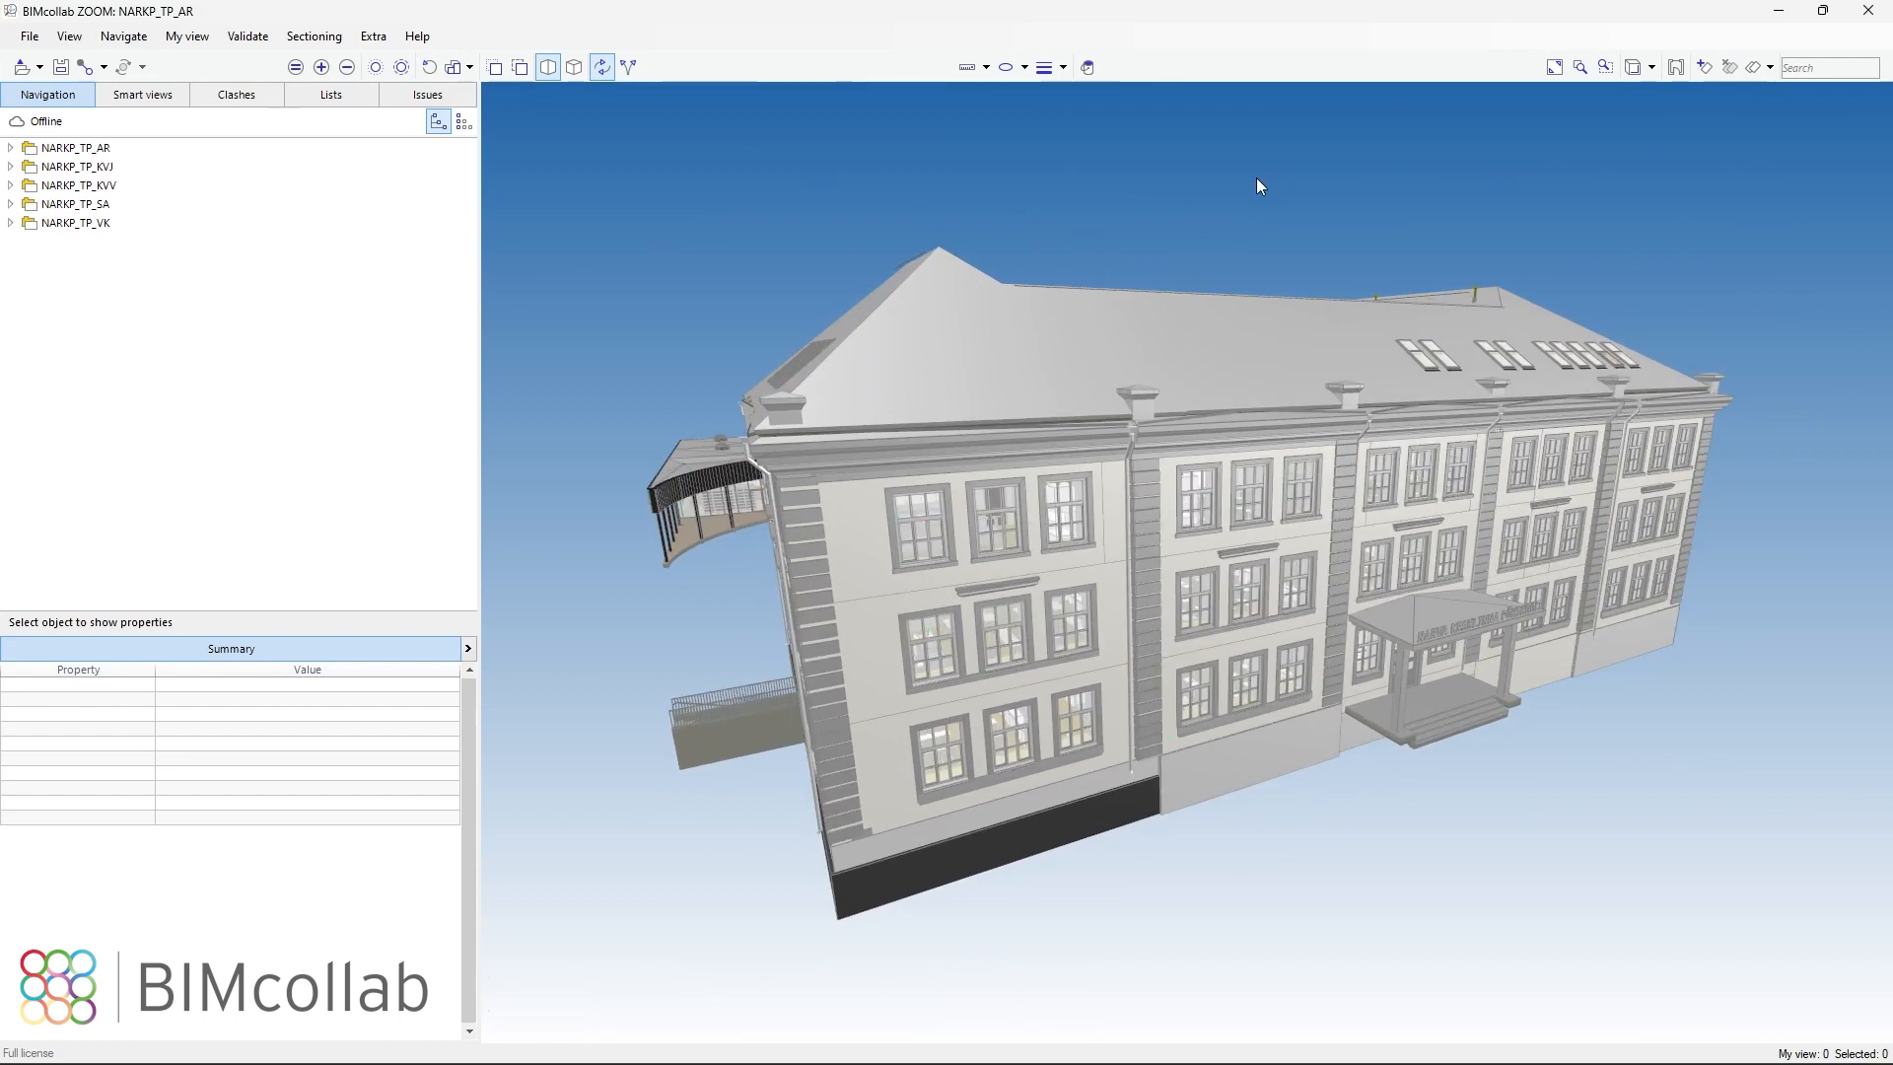
{"action": "scroll", "coordinate": [1257, 185], "scroll_direction": "down", "scroll_amount": 6}
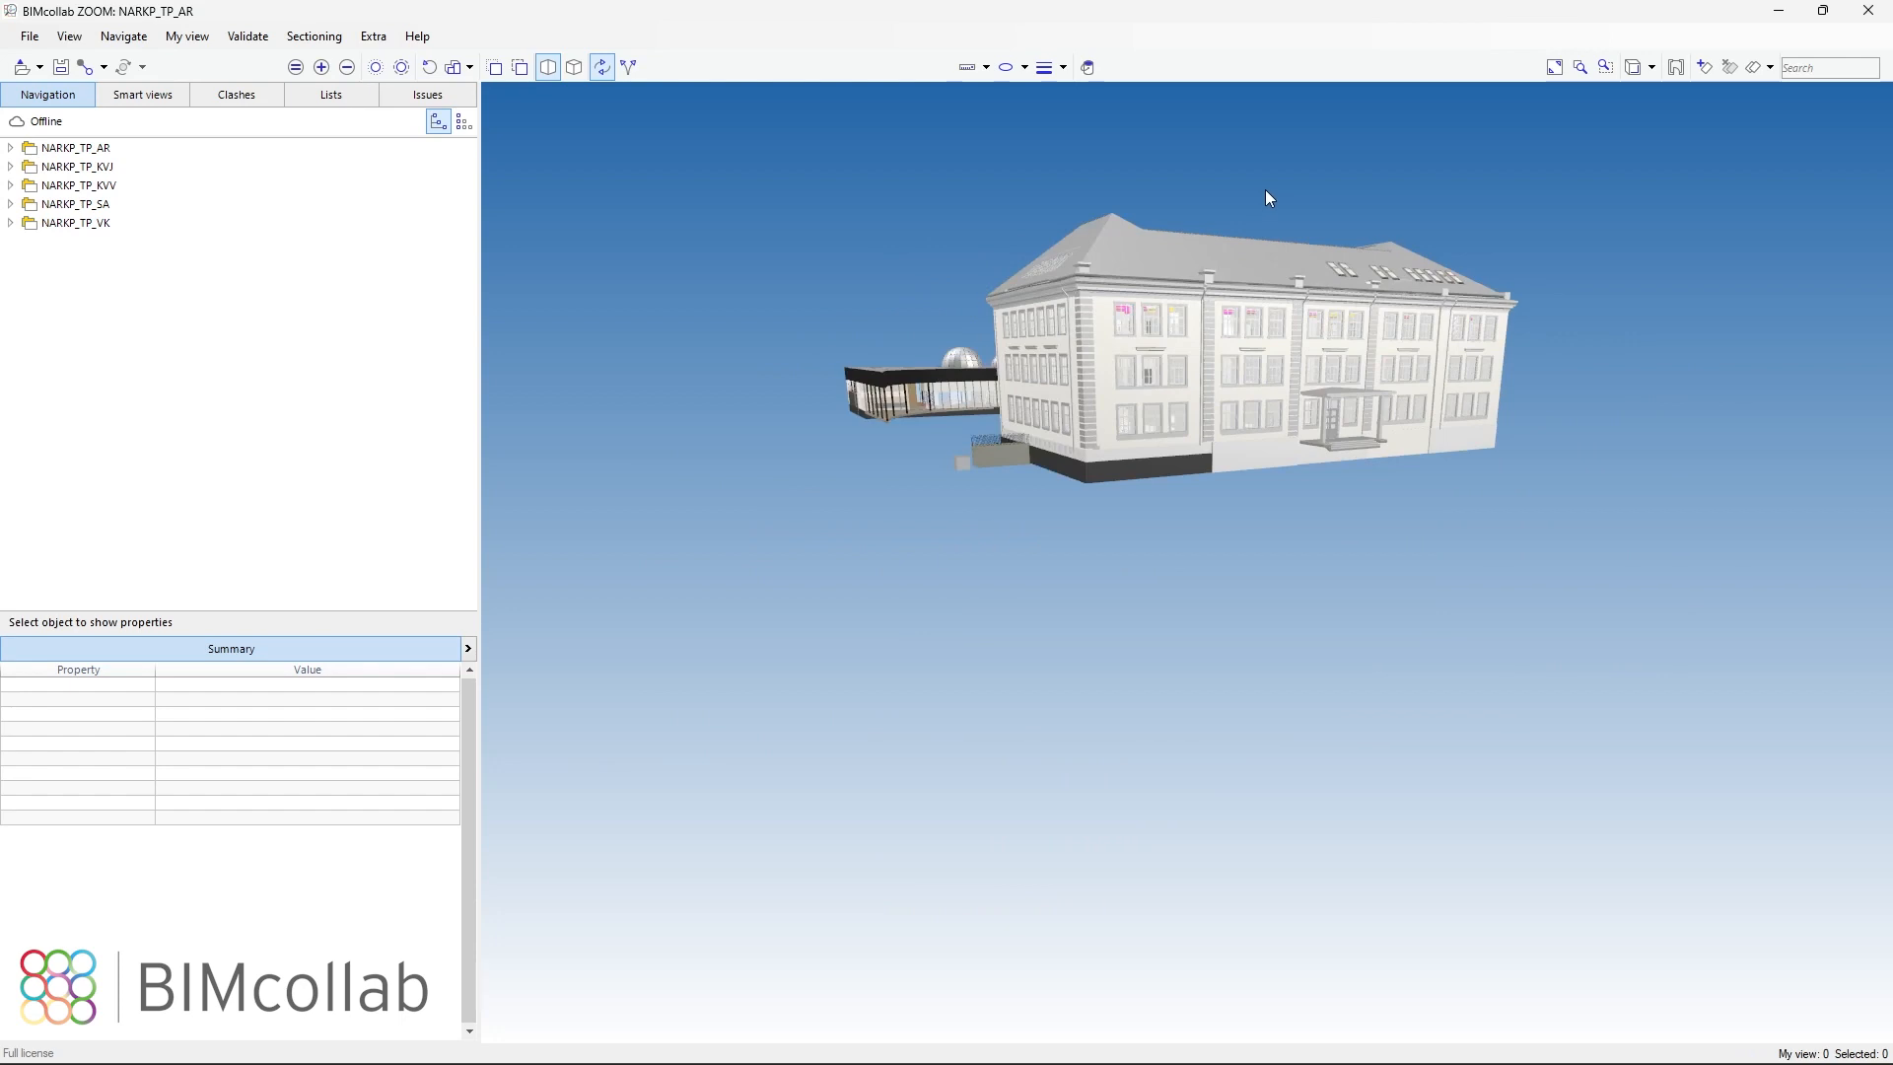
{"action": "scroll", "coordinate": [1264, 190], "scroll_direction": "up", "scroll_amount": 6}
{"action": "left_click_drag", "start_coordinate": [1264, 189], "coordinate": [1352, 186]}
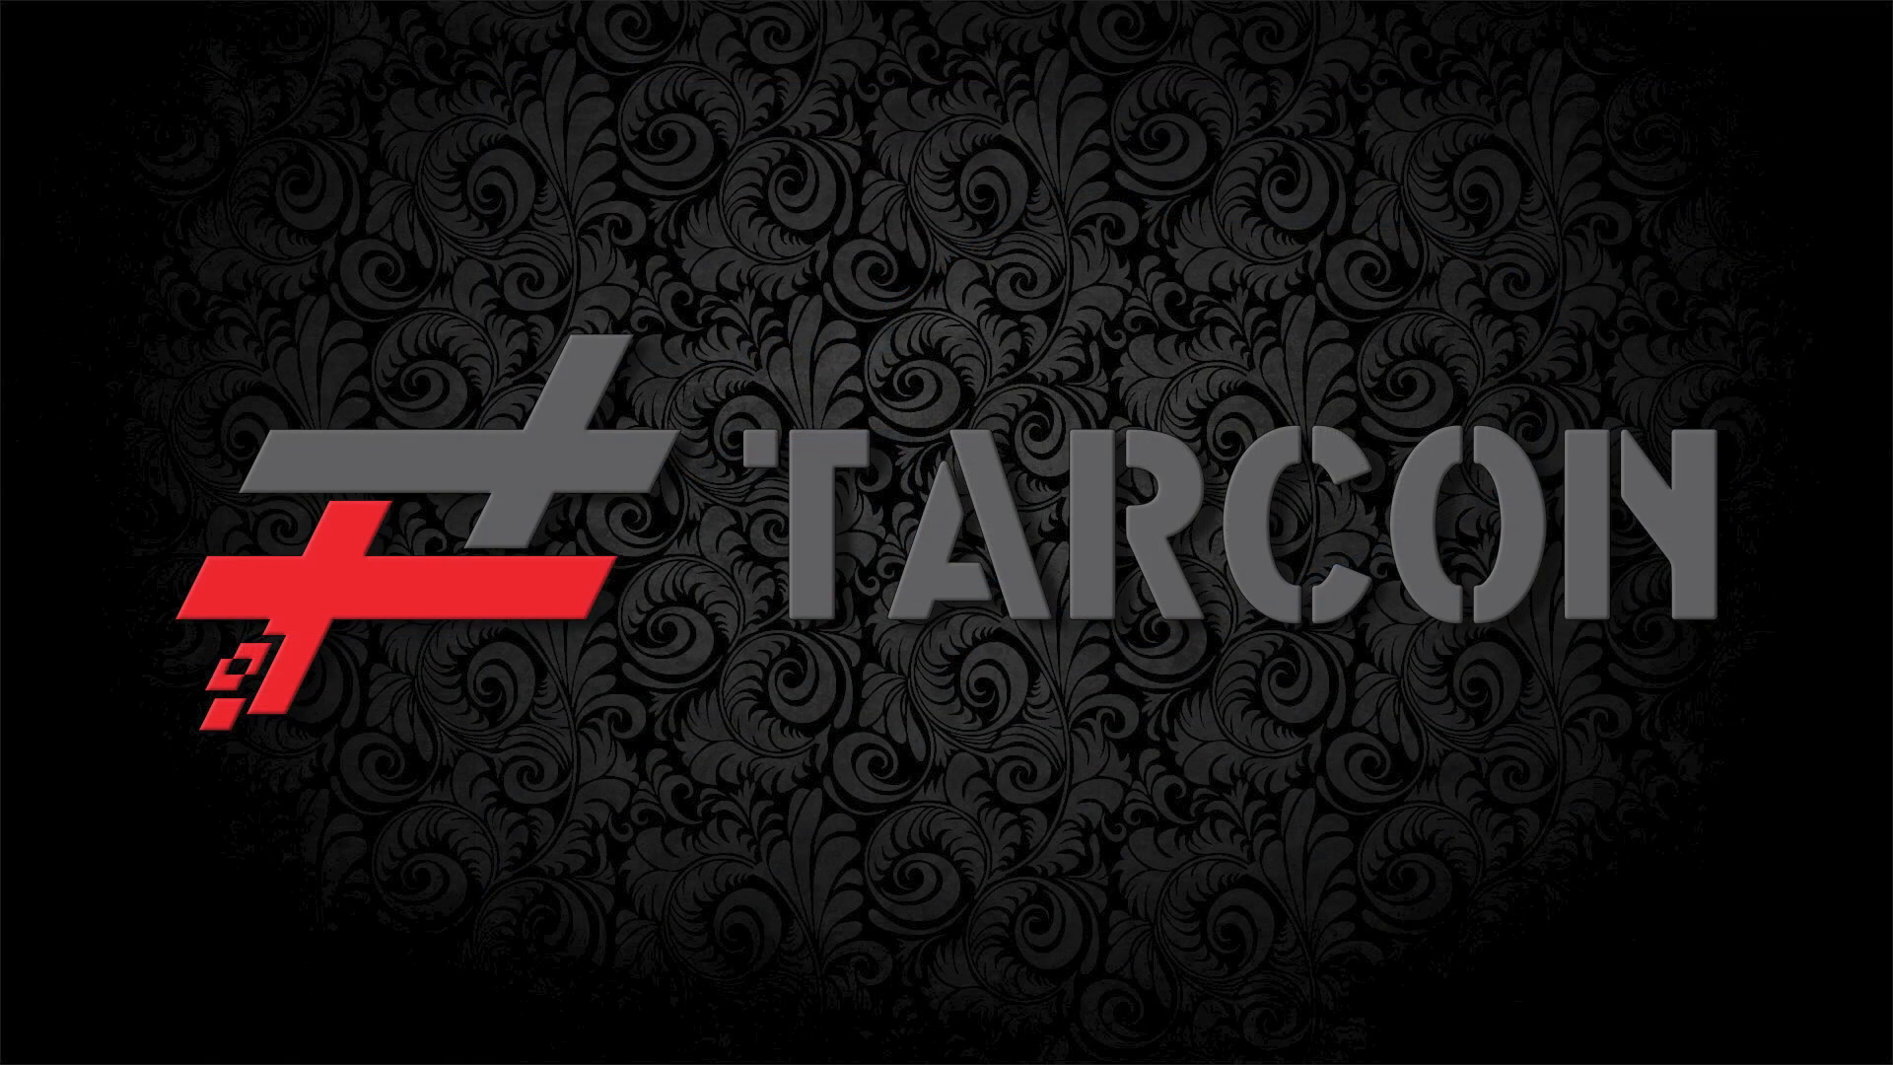